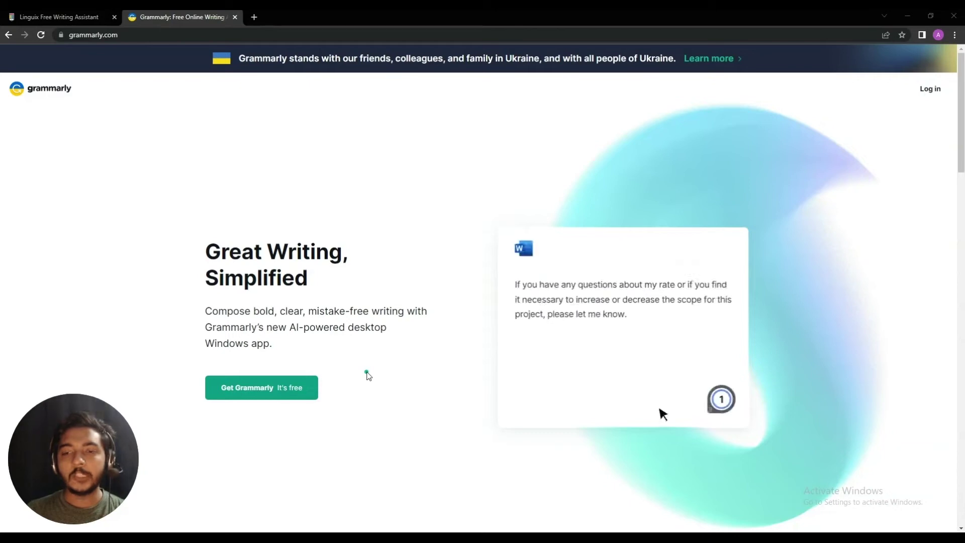
# Look over the Linguix and Grammarly home pages, including Grammarly's "Great Writing, Simplified" headline
pyautogui.click(74, 20)
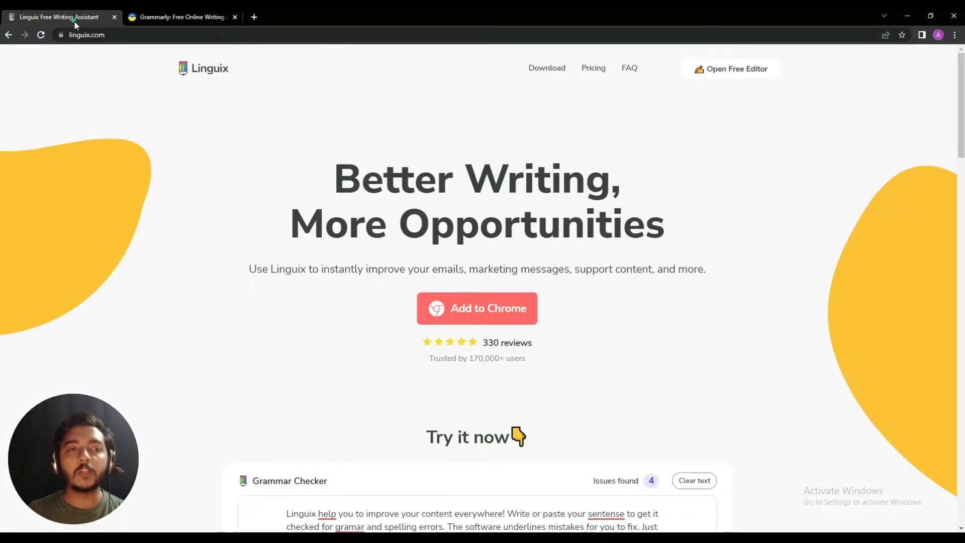
pyautogui.click(164, 16)
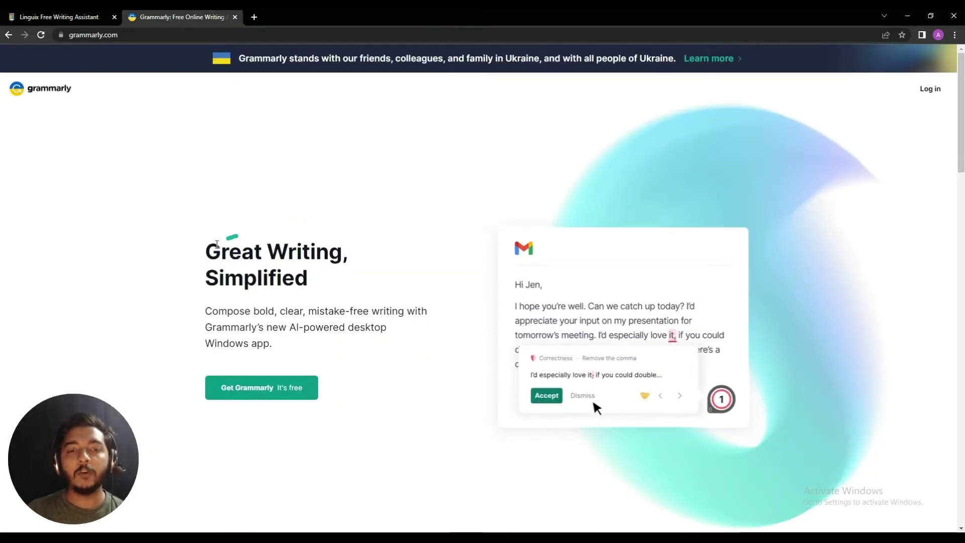
pyautogui.moveTo(208, 245); pyautogui.dragTo(342, 287)
pyautogui.click(341, 287)
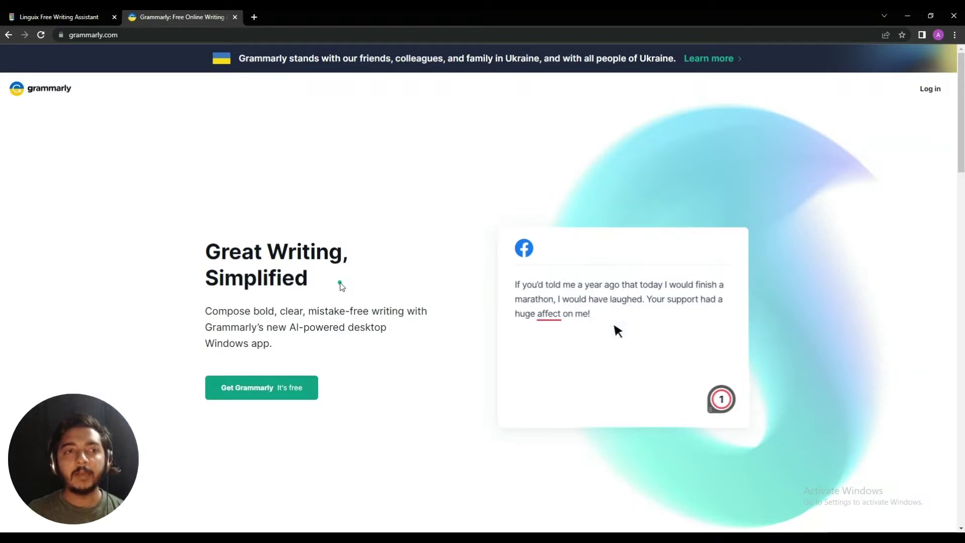
# Review the Linguix lifetime deal page on AppSumo, including the alternatives named in its TL;DR section
pyautogui.click(54, 20)
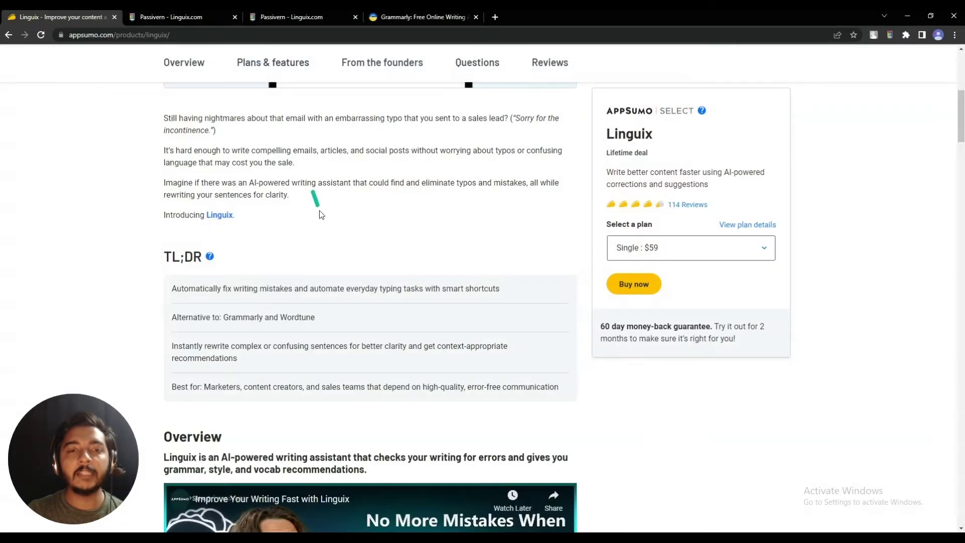
pyautogui.scroll(7, 319, 210)
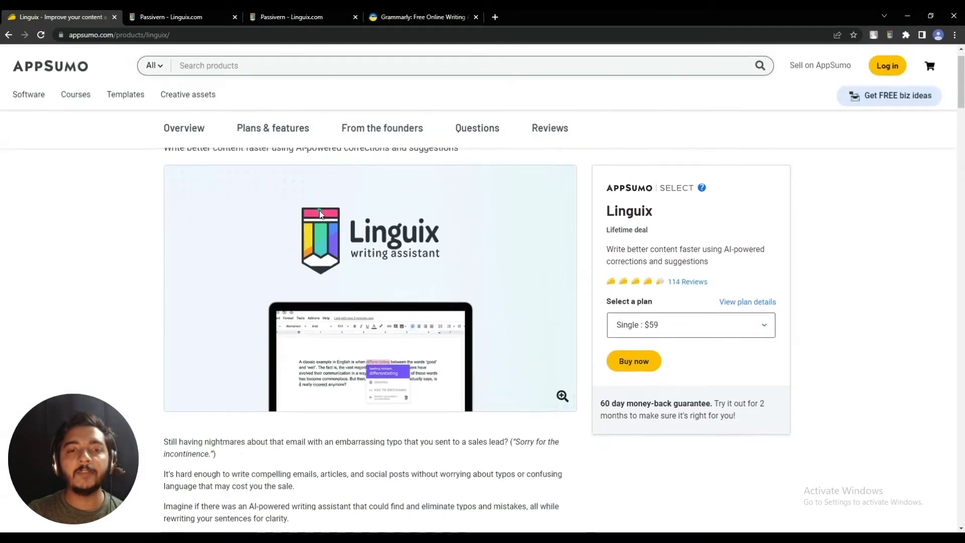
pyautogui.moveTo(157, 144); pyautogui.dragTo(231, 142)
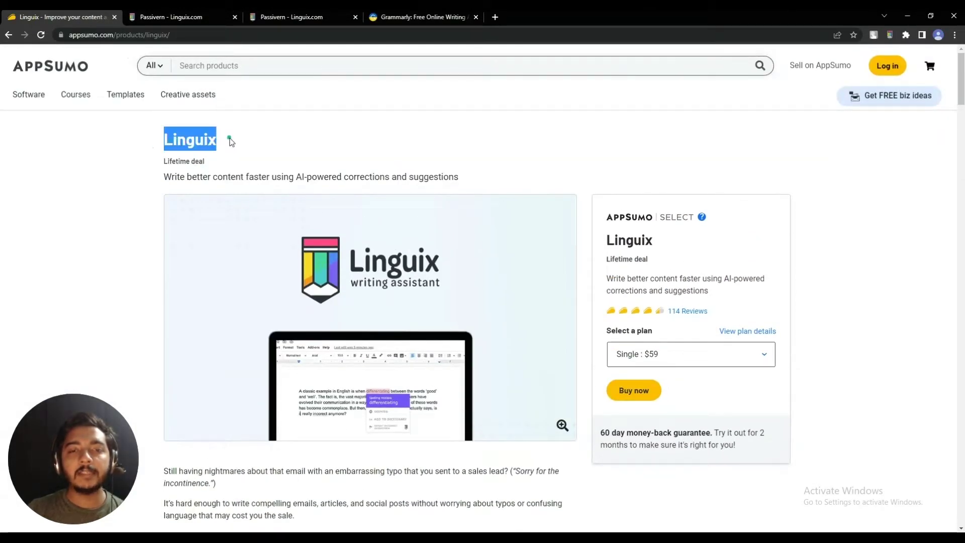
pyautogui.scroll(-7, 261, 286)
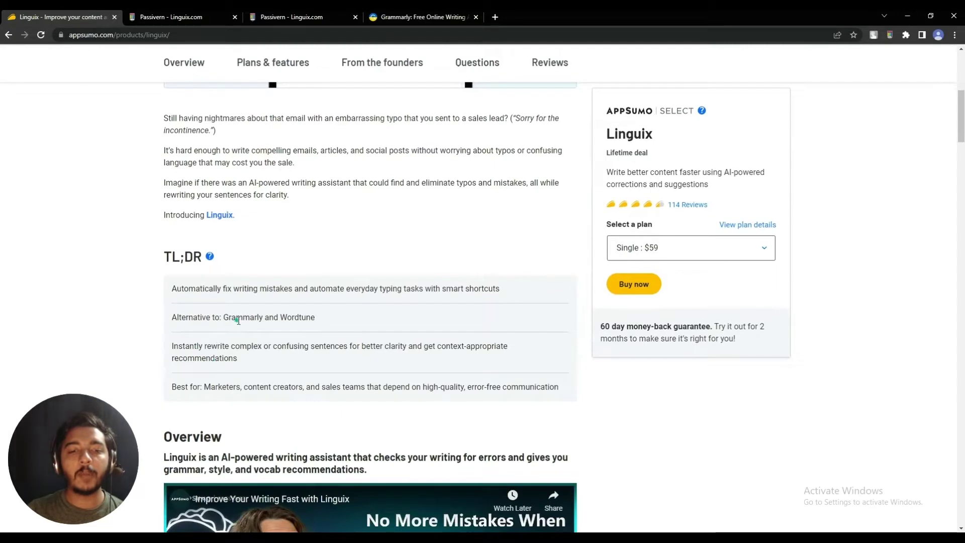
pyautogui.doubleClick(239, 318)
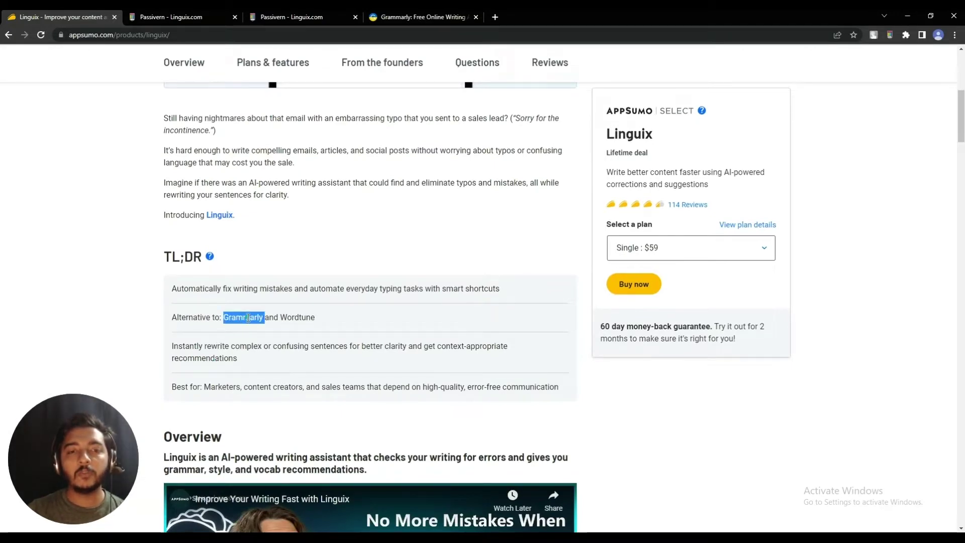
pyautogui.scroll(7, 248, 318)
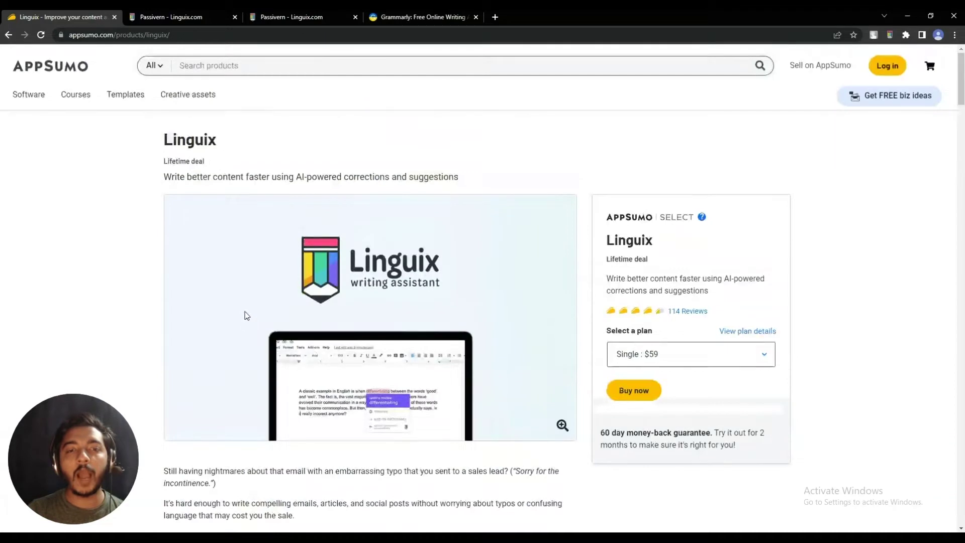
pyautogui.doubleClick(194, 146)
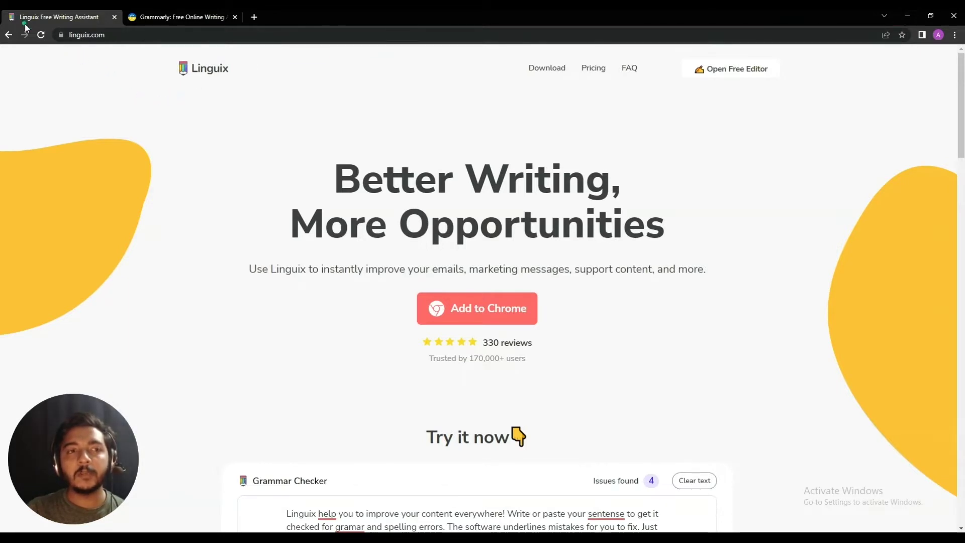
# Look at the AppSumo deal page, the Linguix team dashboard and the Passivern YouTube channel's videos
pyautogui.click(907, 16)
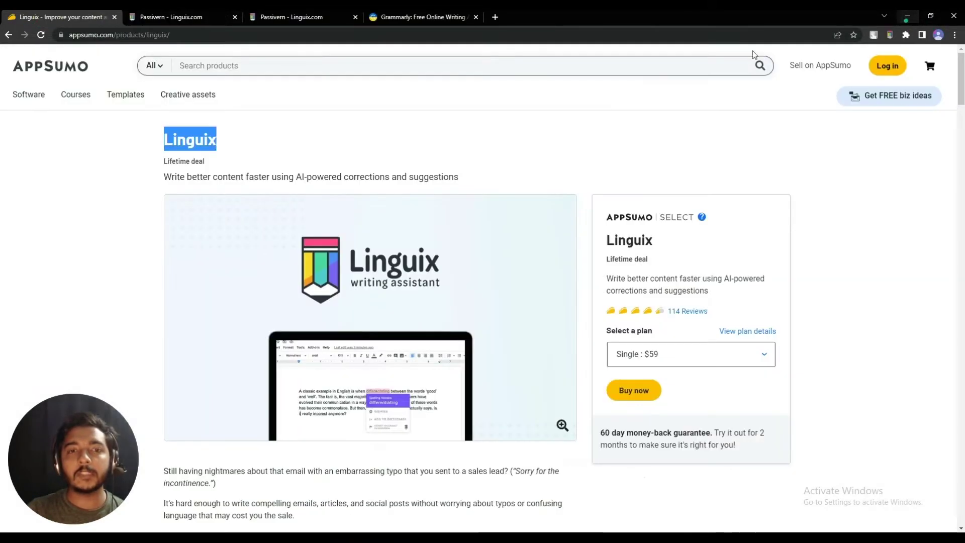
pyautogui.click(200, 20)
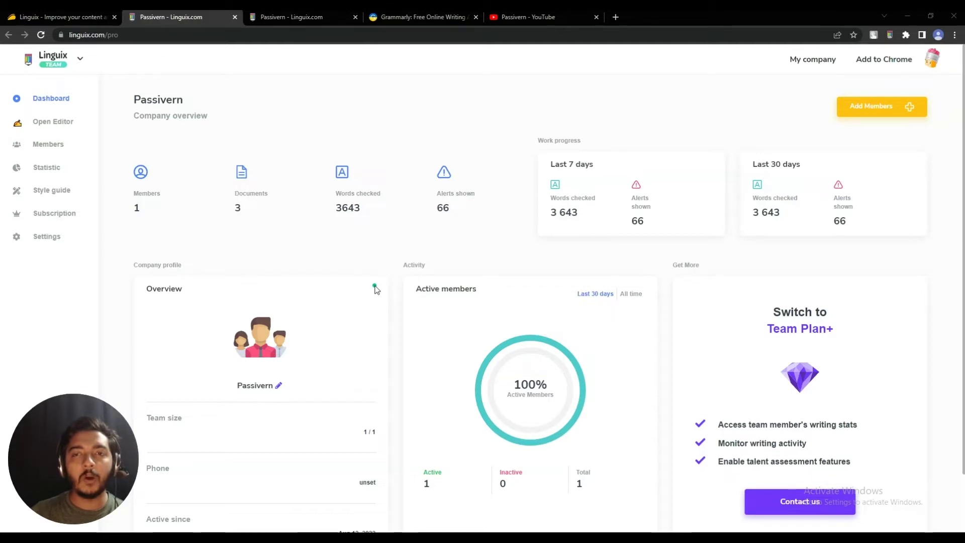
pyautogui.click(72, 16)
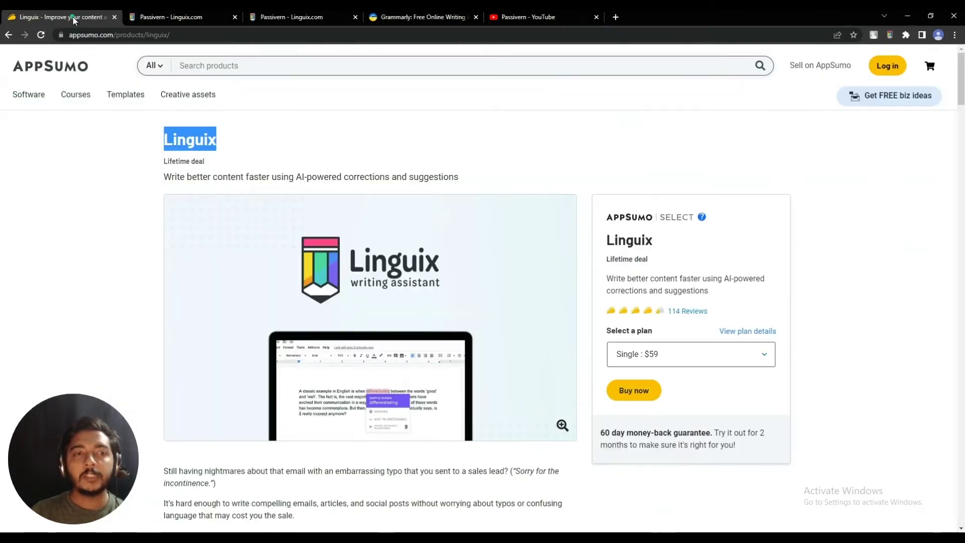
pyautogui.click(175, 19)
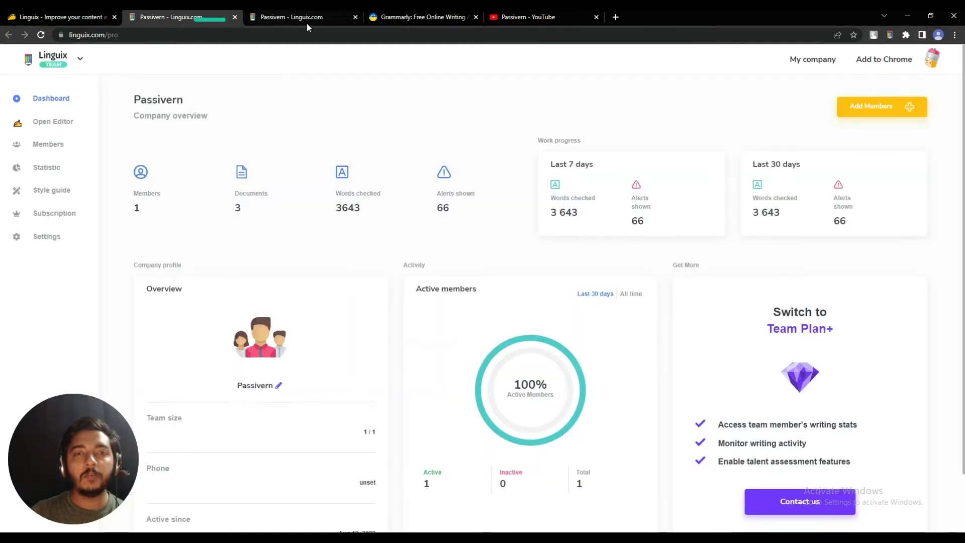
pyautogui.click(519, 17)
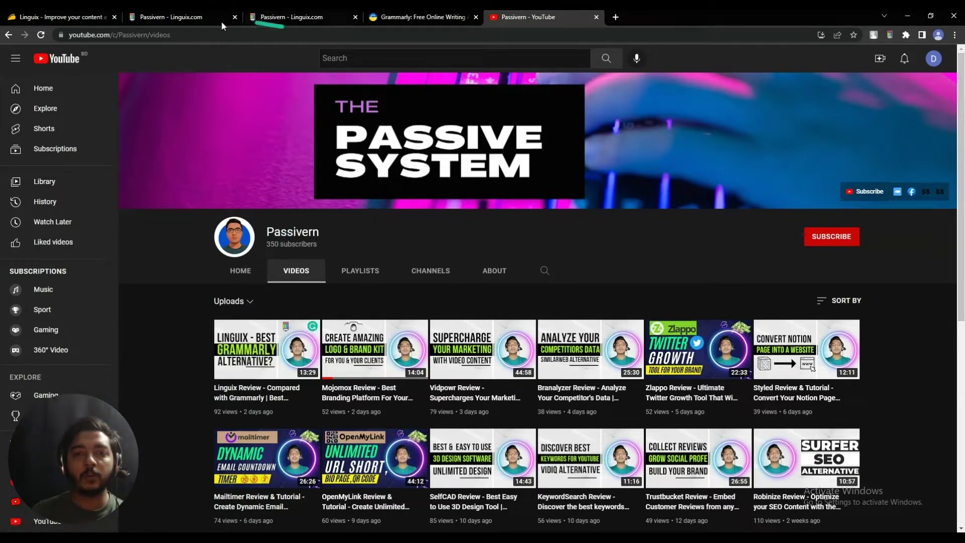
# Create a new document in the Linguix editor from the team dashboard and paste the copied newsletter text into it
pyautogui.click(171, 17)
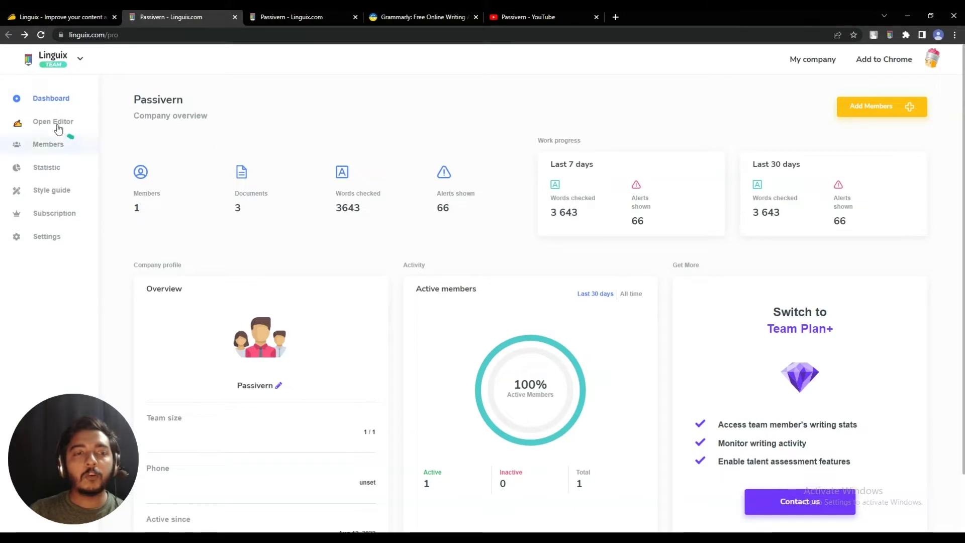
pyautogui.click(60, 127)
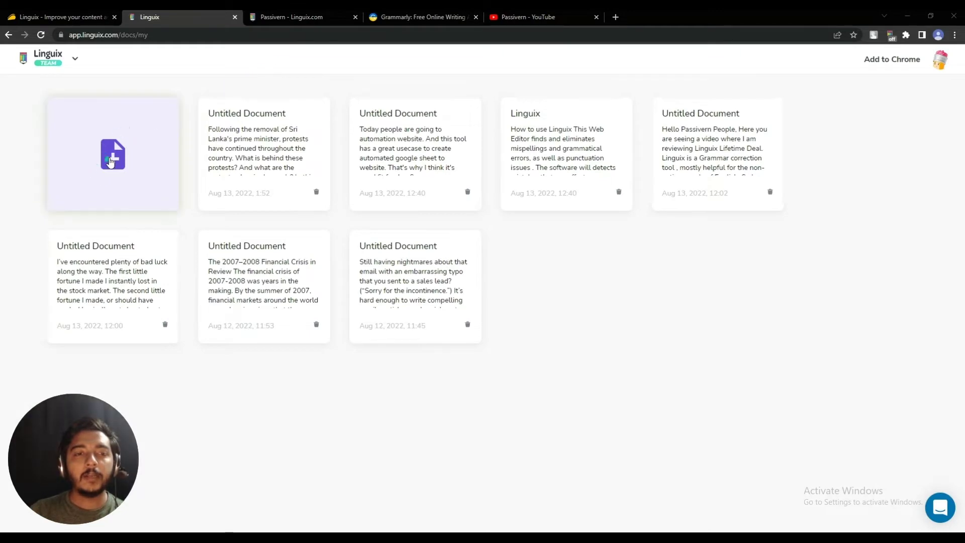
pyautogui.click(110, 161)
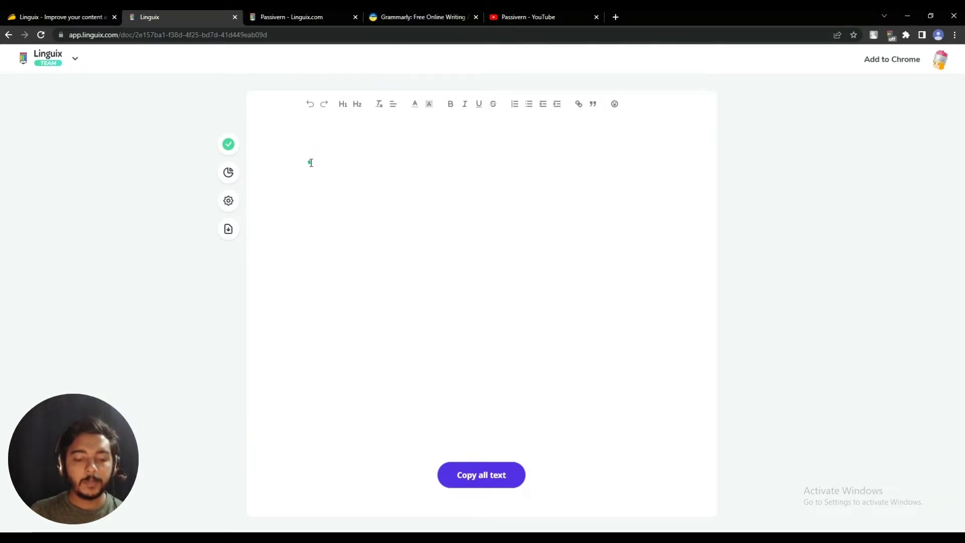
pyautogui.hotkey('ctrl', 'v')
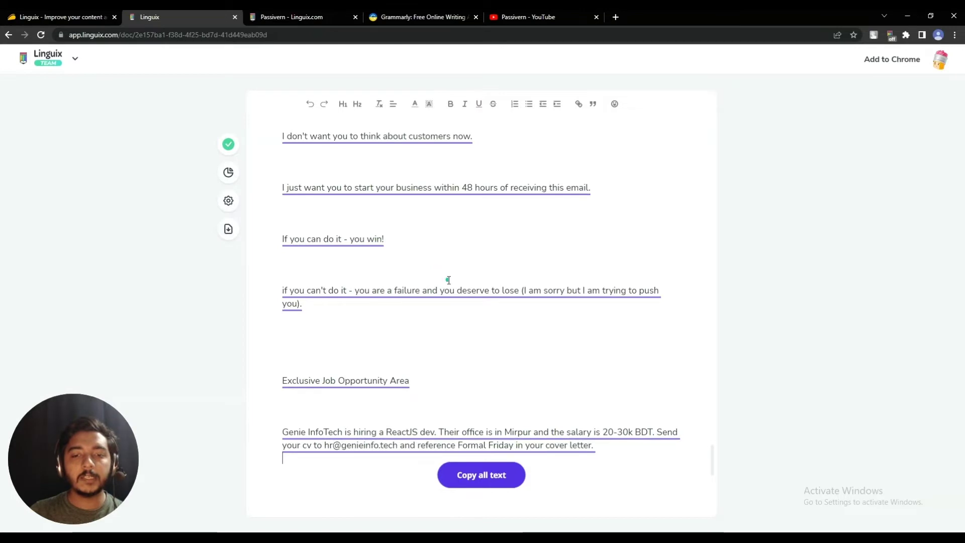
pyautogui.scroll(10, 437, 262)
pyautogui.scroll(15, 434, 256)
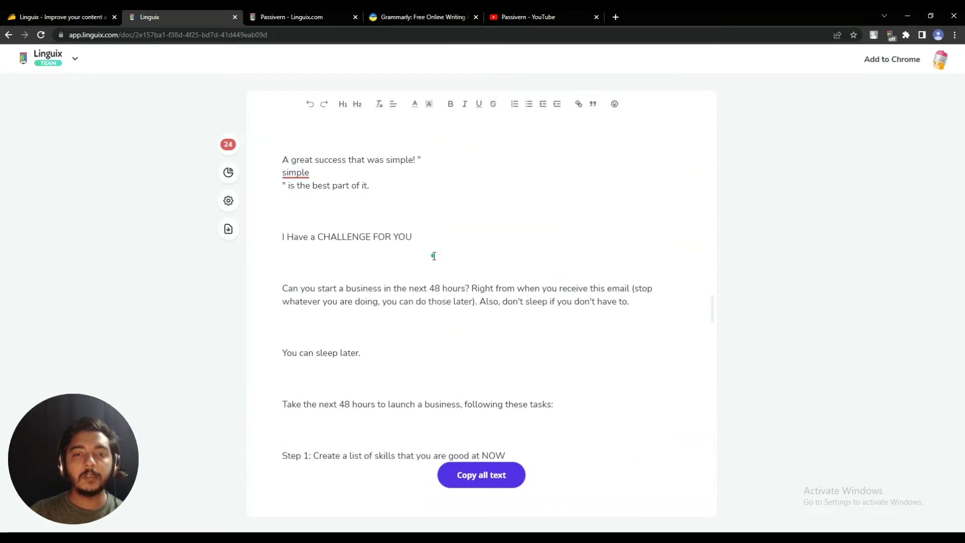
pyautogui.scroll(15, 434, 256)
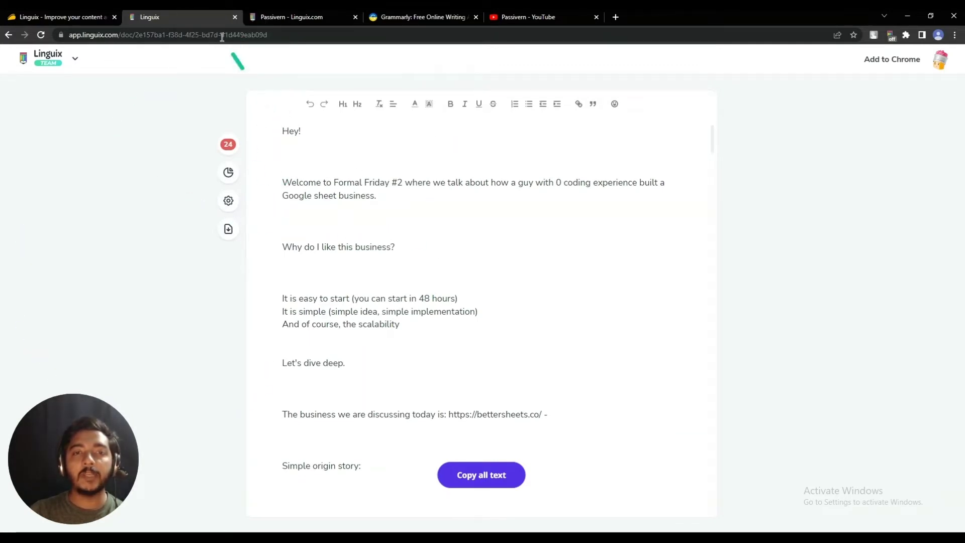
# Switch to the Grammarly web app and paste the same newsletter text into a new document
pyautogui.hotkey('alt', 'Tab')
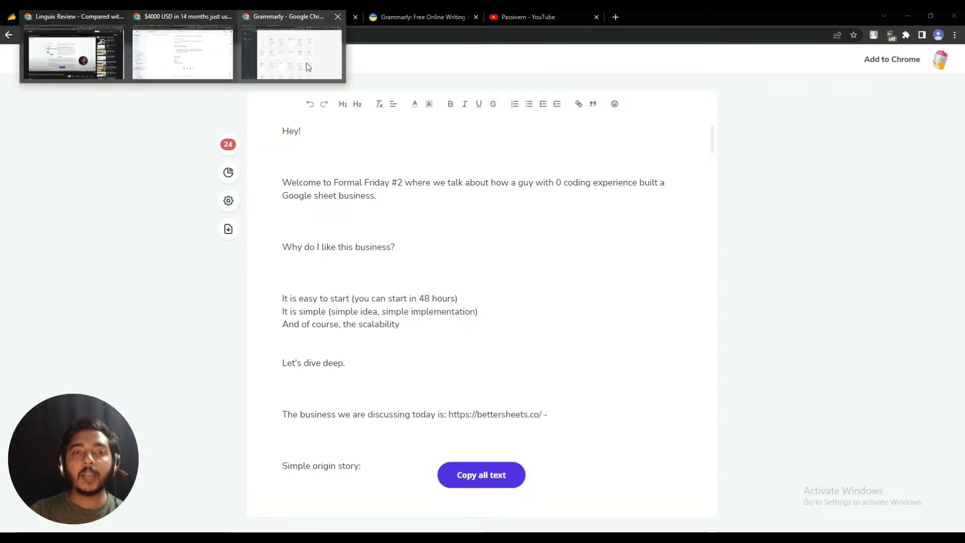
pyautogui.click(294, 59)
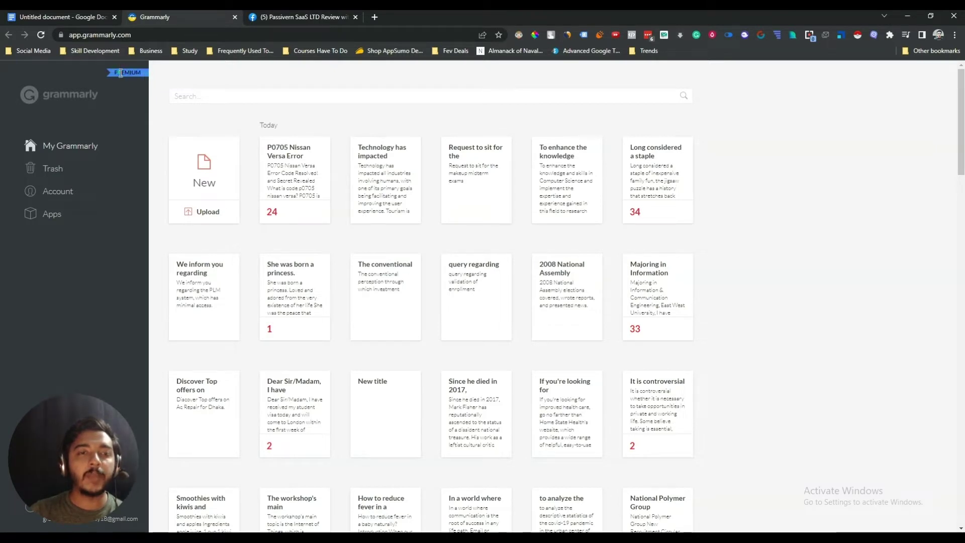
pyautogui.click(205, 171)
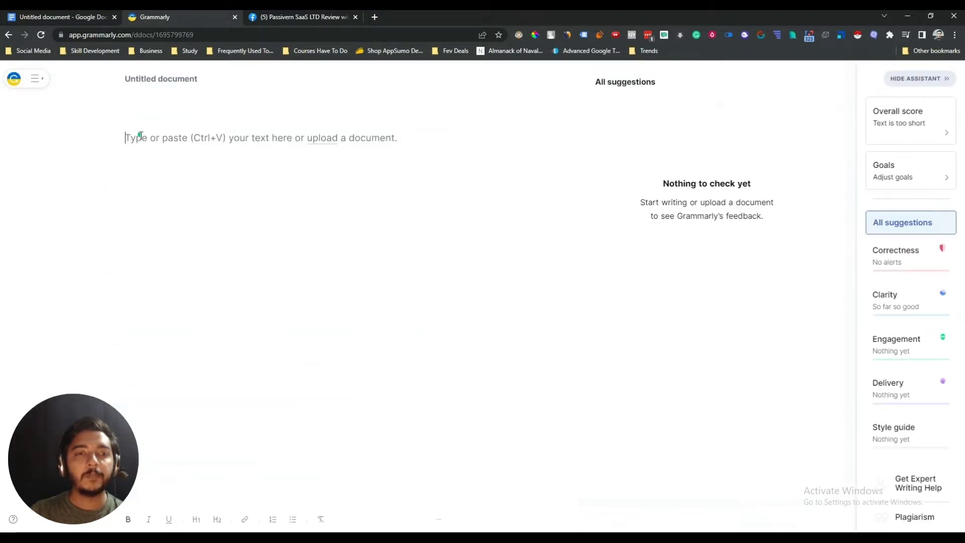
pyautogui.hotkey('ctrl', 'v')
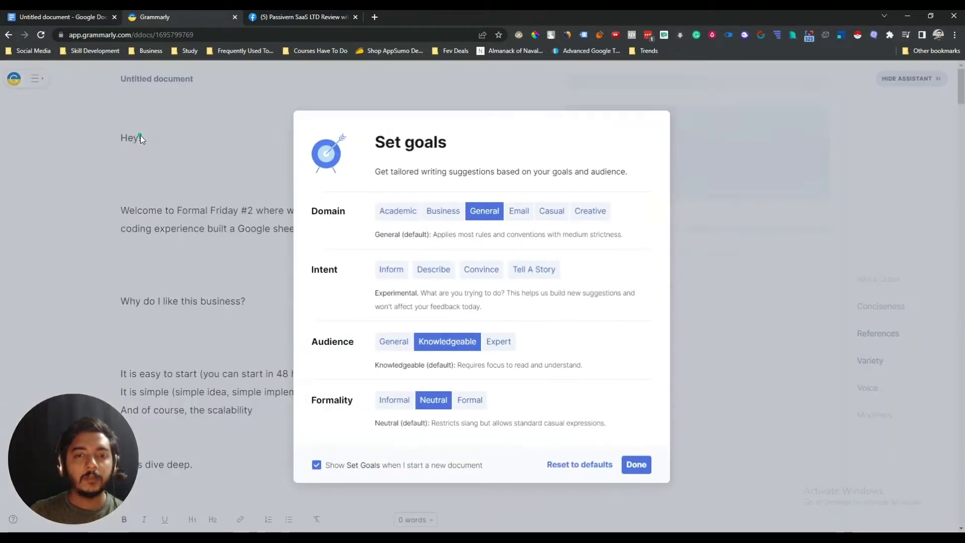
# Set the document's intent goals to Convince and Describe, and look through the text and its suggestions
pyautogui.click(488, 274)
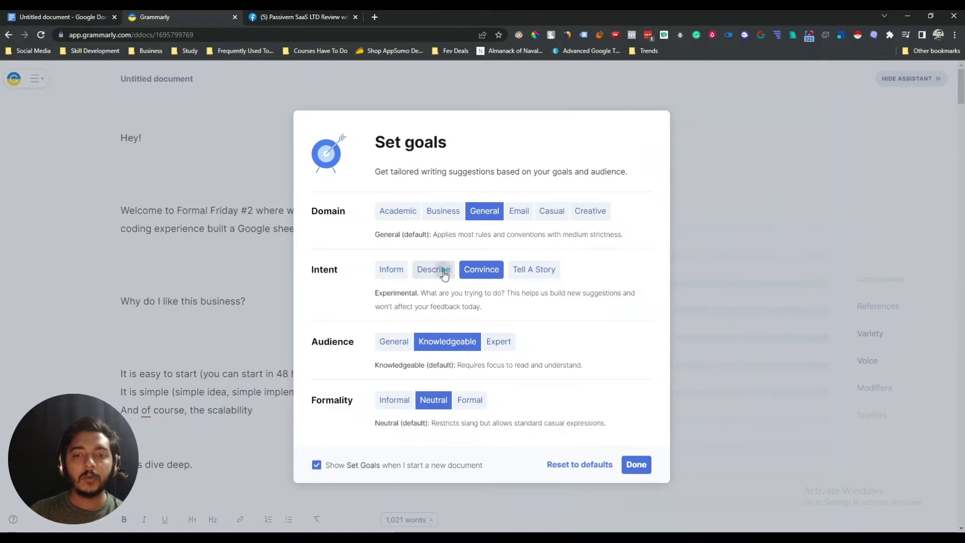
pyautogui.click(445, 274)
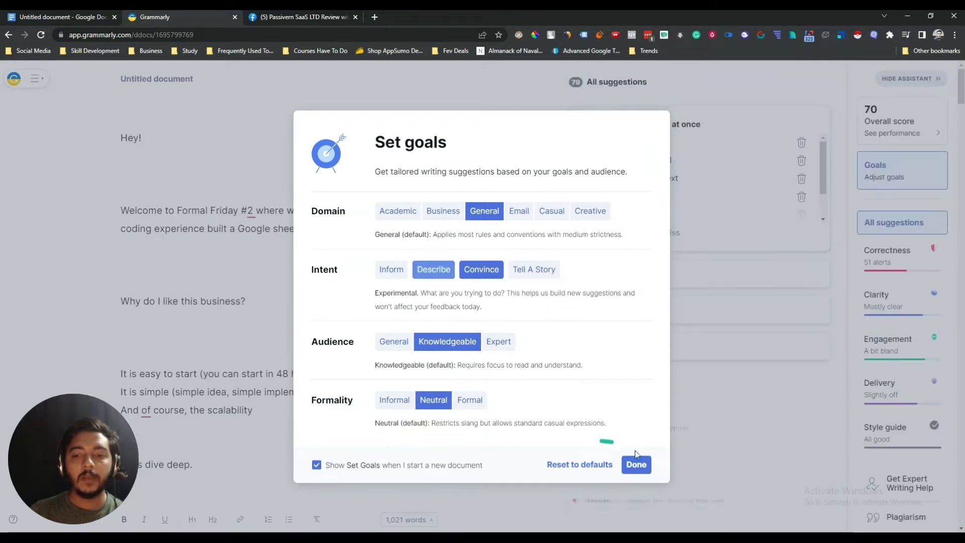
pyautogui.click(636, 463)
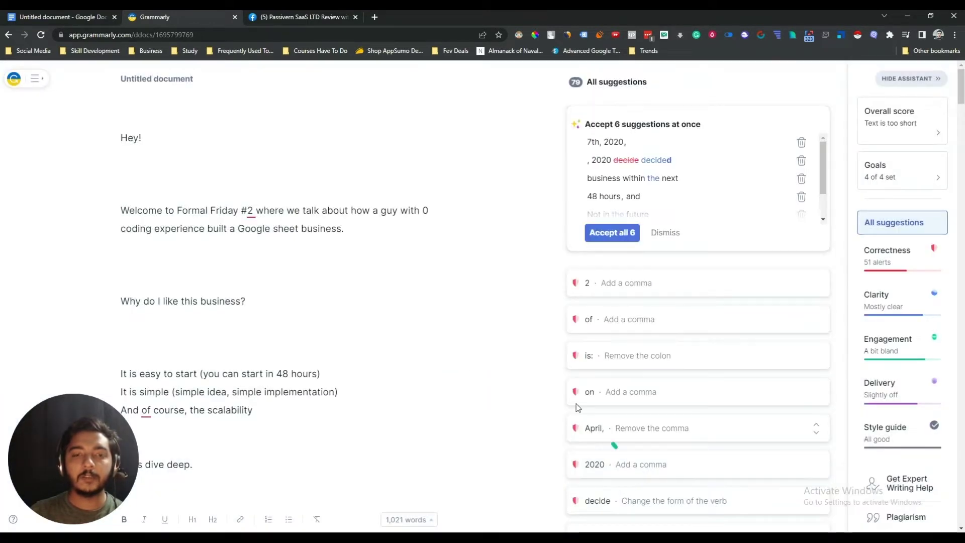
pyautogui.scroll(-10, 306, 280)
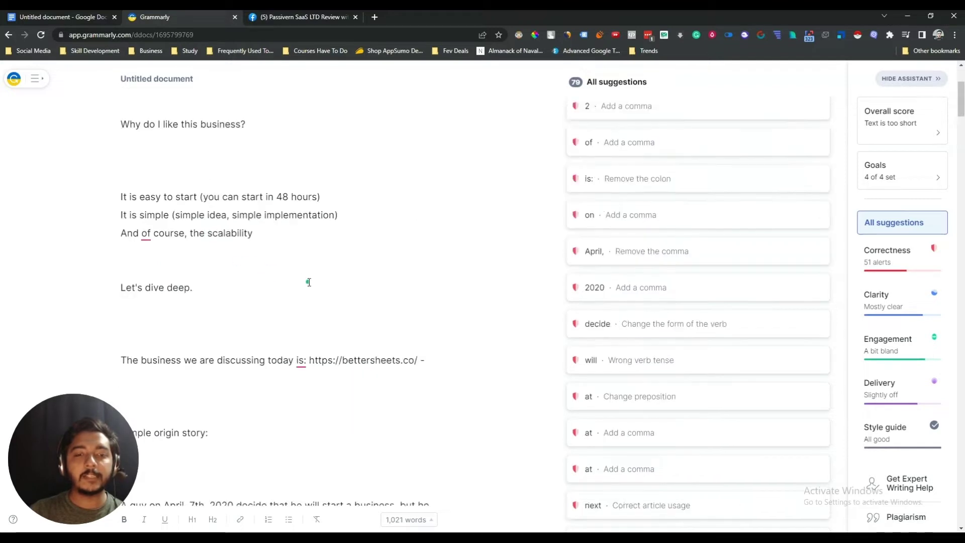
pyautogui.scroll(10, 309, 282)
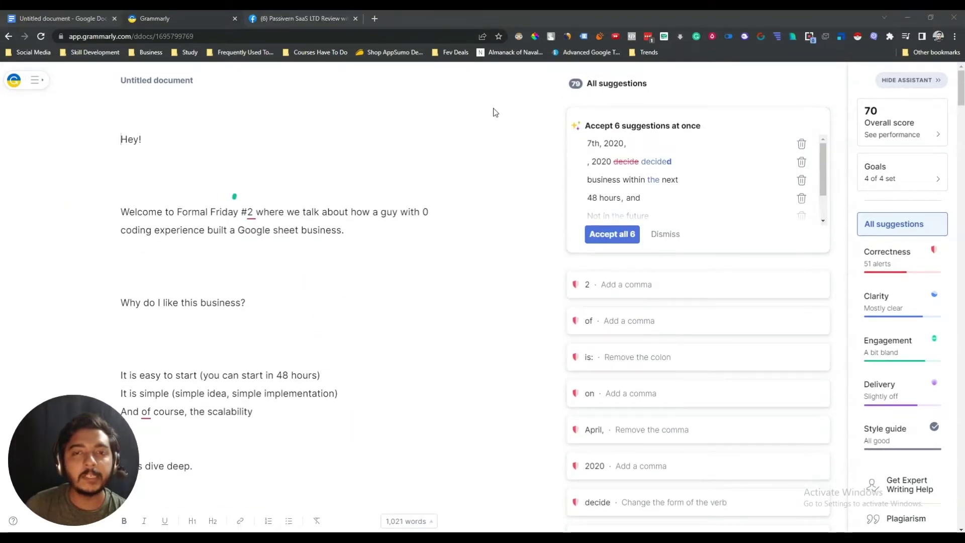
# Arrange the Grammarly and Linguix windows side by side, each stretched to the full screen height
pyautogui.click(931, 18)
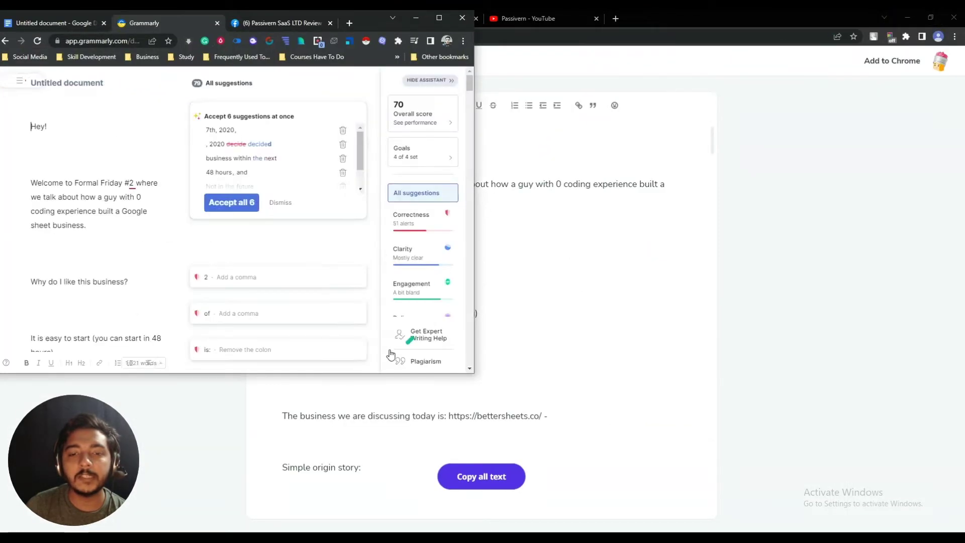
pyautogui.moveTo(349, 373); pyautogui.dragTo(336, 530)
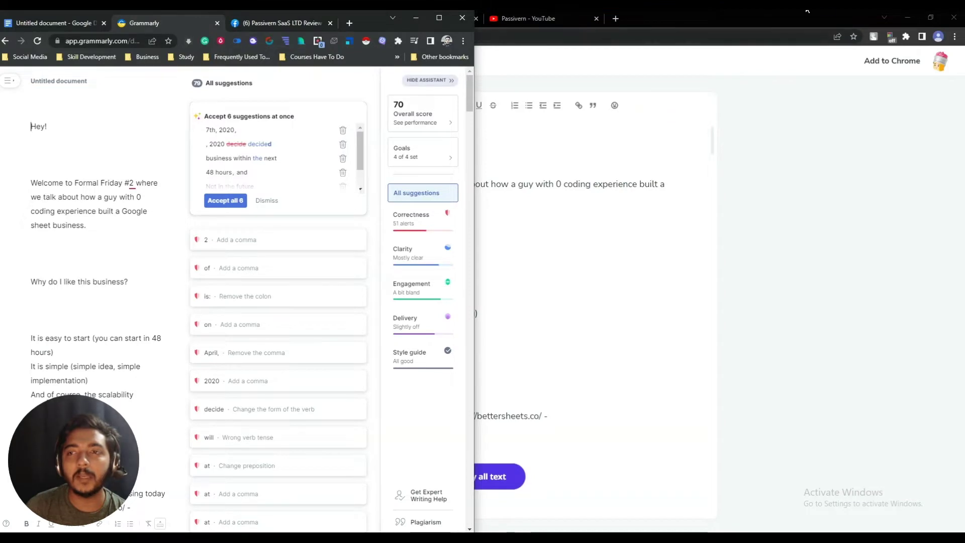
pyautogui.click(916, 20)
pyautogui.moveTo(916, 19); pyautogui.dragTo(860, 23)
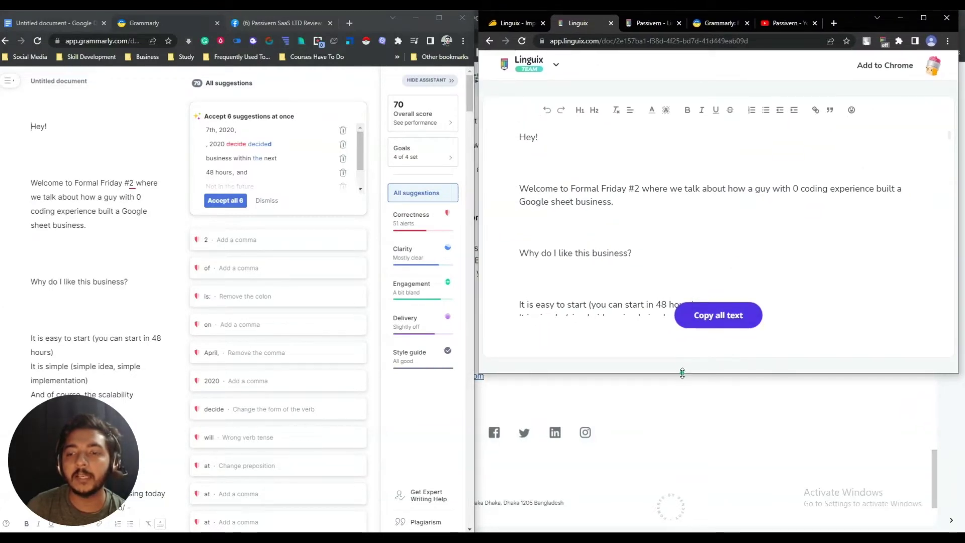
pyautogui.moveTo(683, 376); pyautogui.dragTo(682, 531)
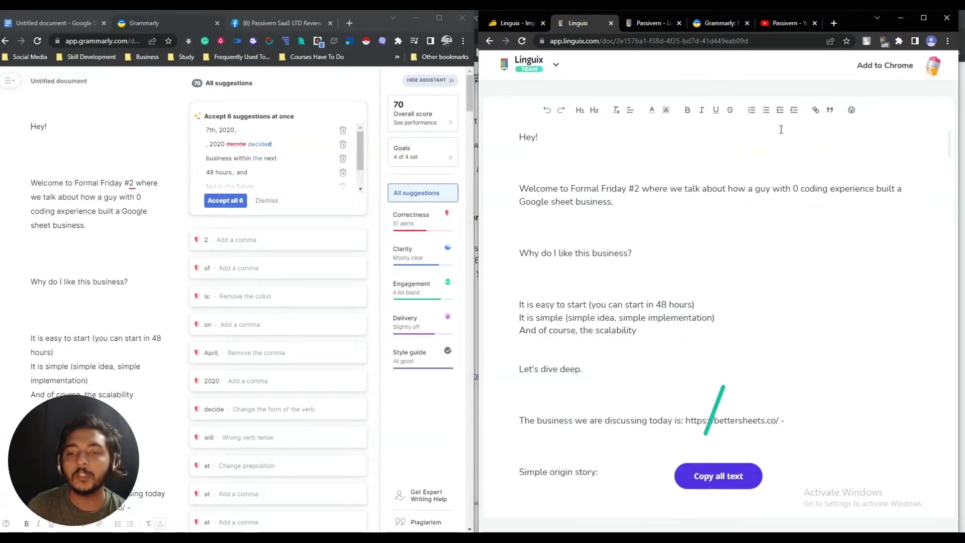
pyautogui.click(25, 129)
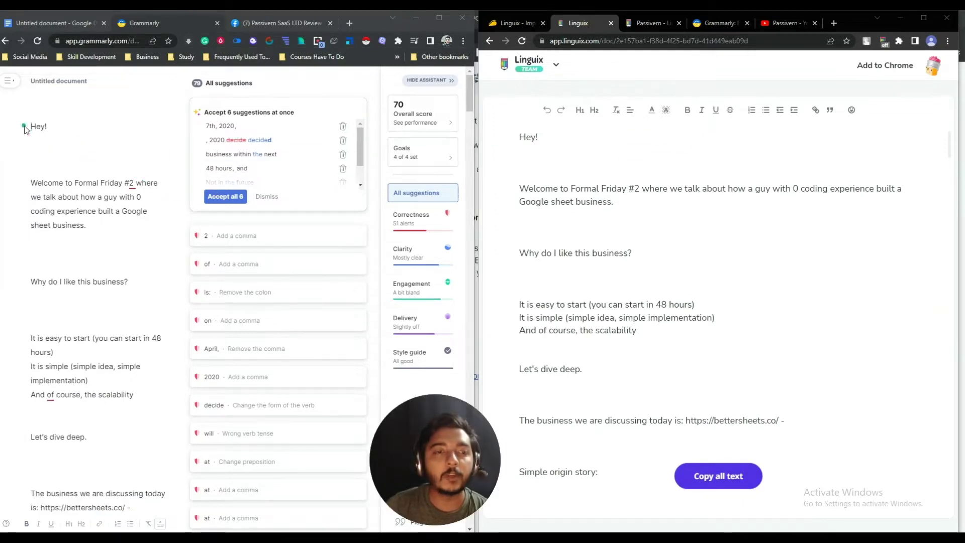
# Accept Grammarly's missing-comma suggestion after "#2" and add the same comma to that sentence in Linguix
pyautogui.click(130, 184)
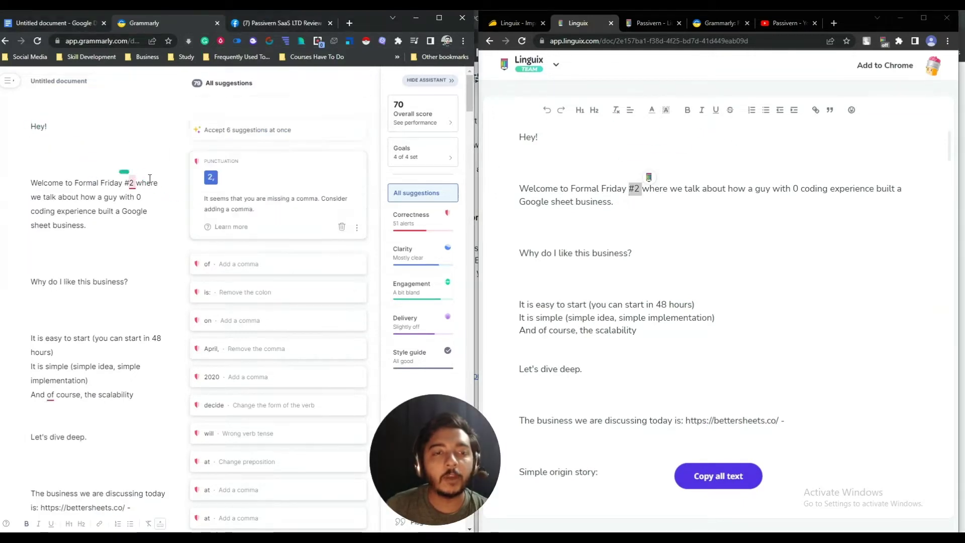
pyautogui.moveTo(126, 184); pyautogui.dragTo(134, 183)
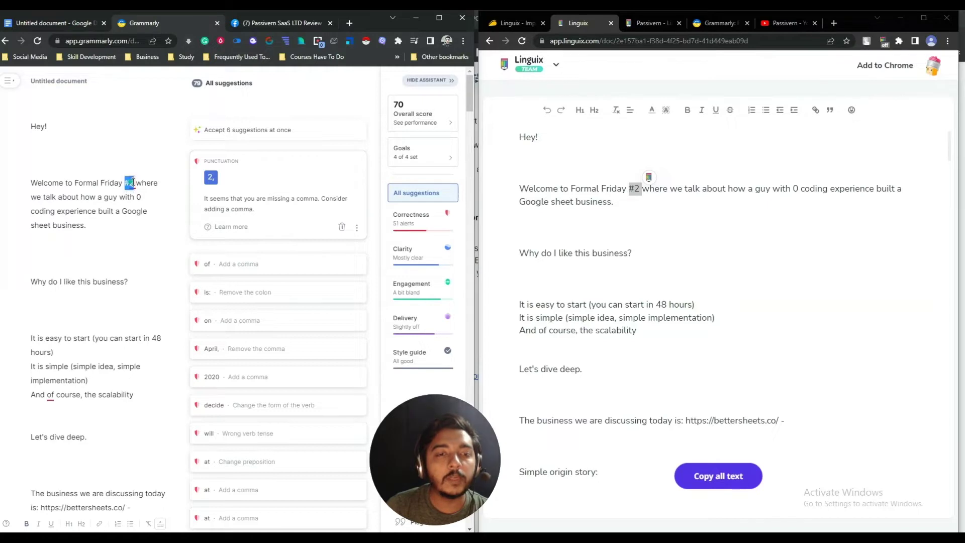
pyautogui.click(132, 183)
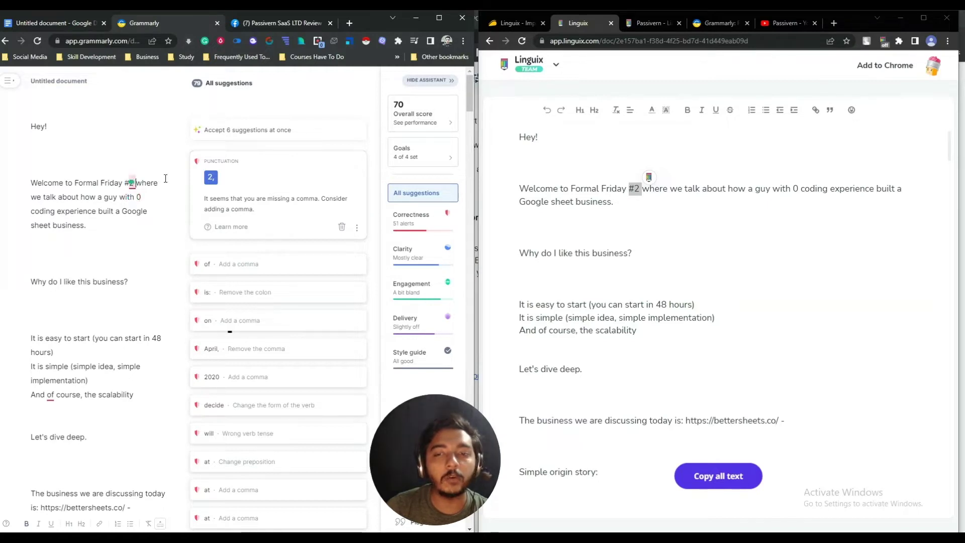
pyautogui.click(644, 201)
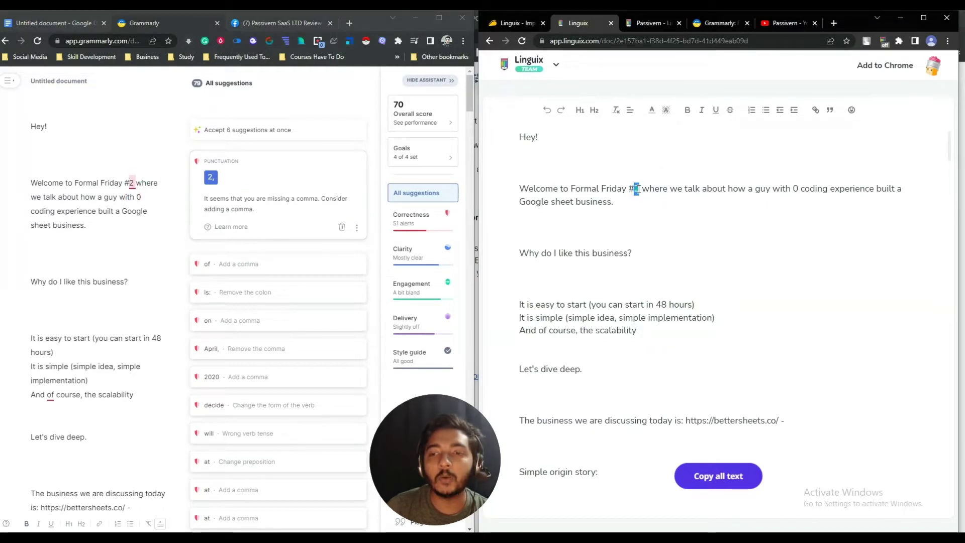
pyautogui.click(212, 178)
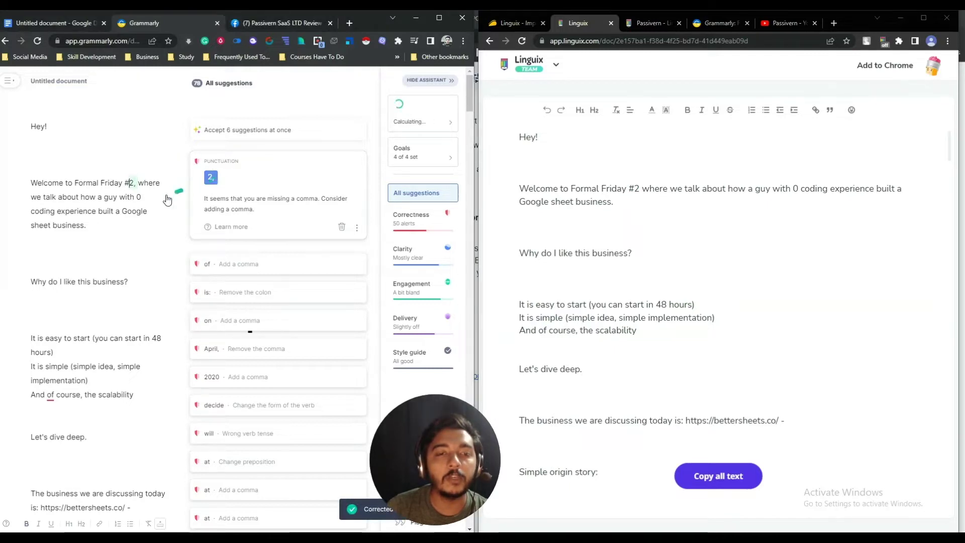
pyautogui.click(639, 188)
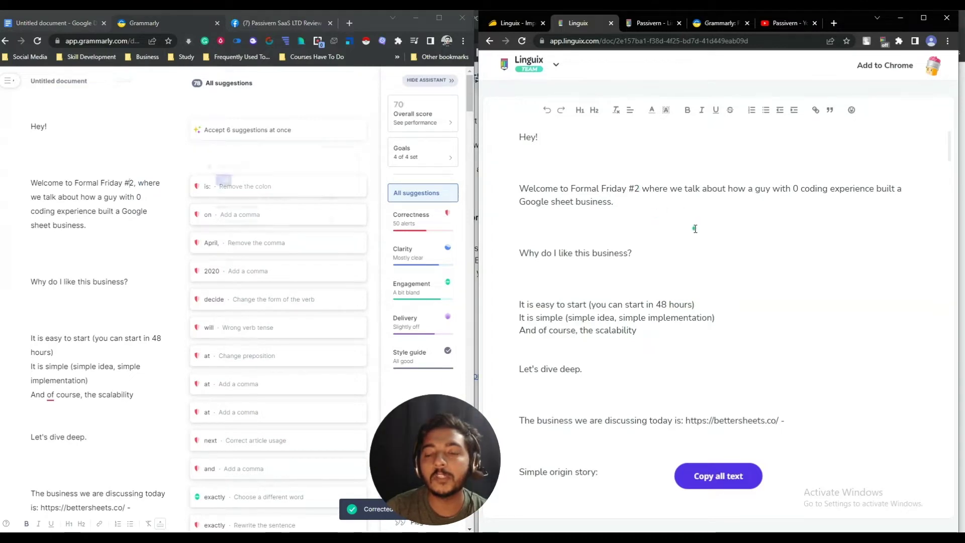
pyautogui.write(',')
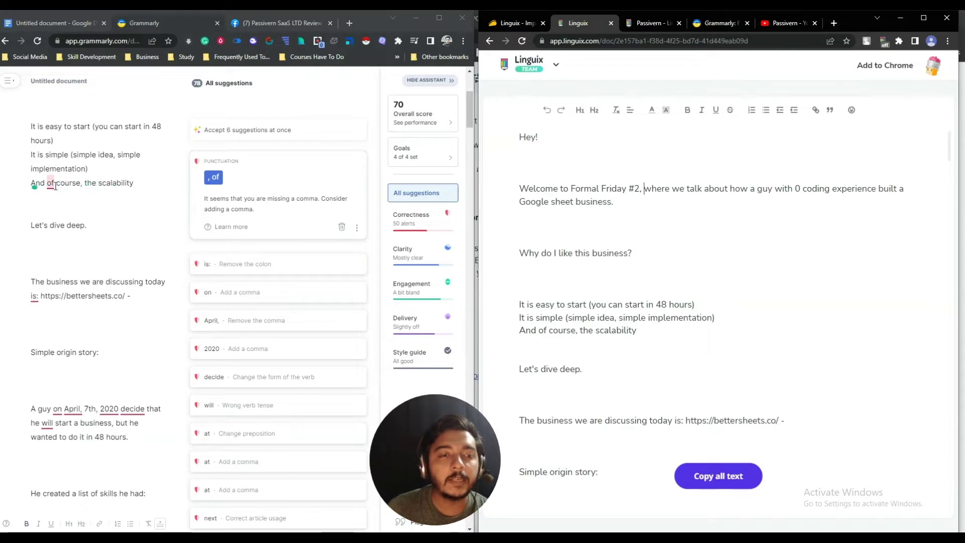
# Accept Grammarly's comma before "of course" and look through the Linguix text for the matching line and its suggestions
pyautogui.click(214, 184)
pyautogui.click(215, 184)
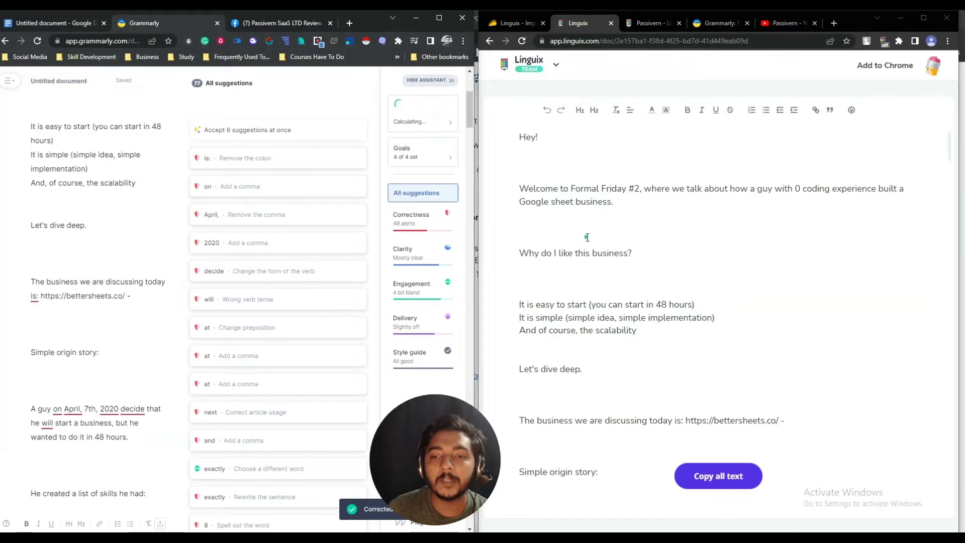
pyautogui.scroll(-2, 586, 233)
pyautogui.scroll(-2, 586, 237)
pyautogui.scroll(4, 587, 237)
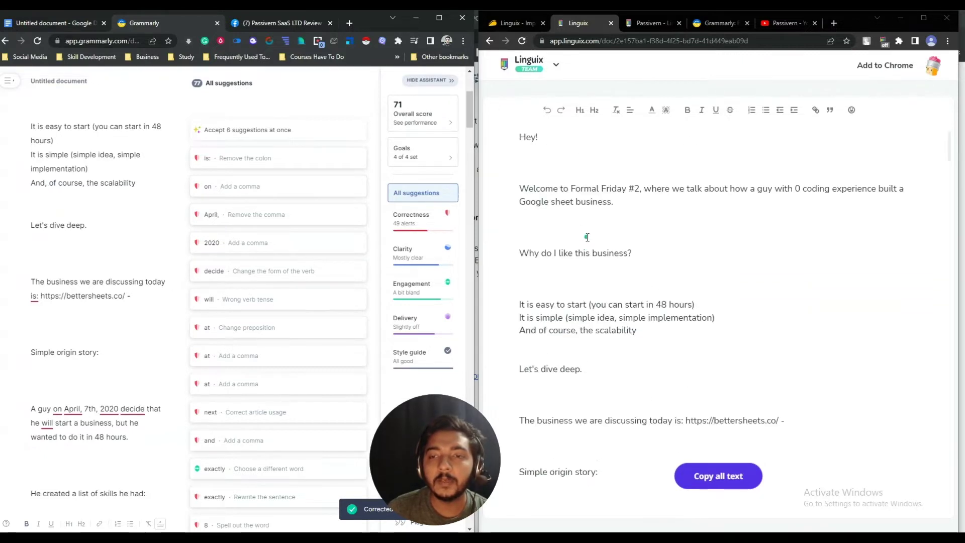
pyautogui.scroll(-1, 587, 237)
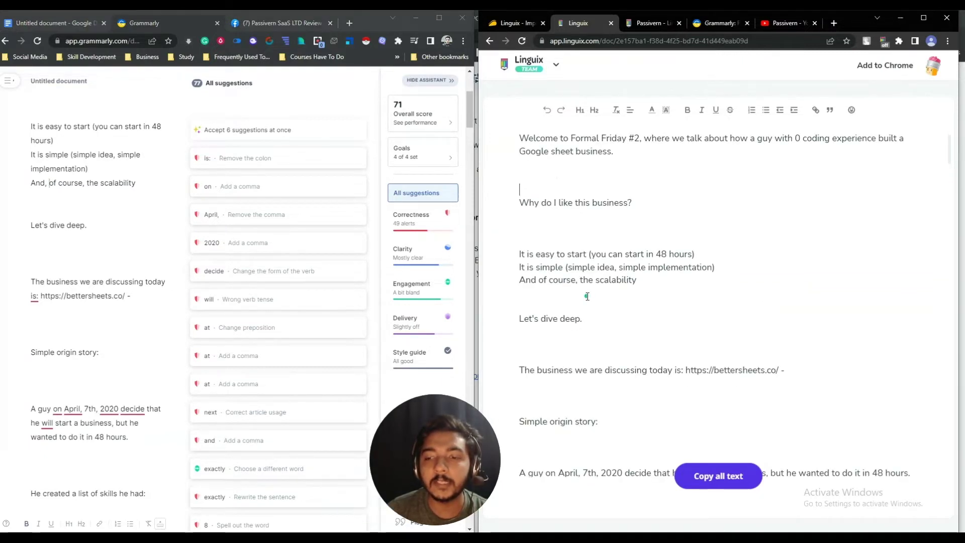
pyautogui.scroll(-3, 588, 296)
pyautogui.scroll(-2, 587, 297)
pyautogui.scroll(5, 588, 296)
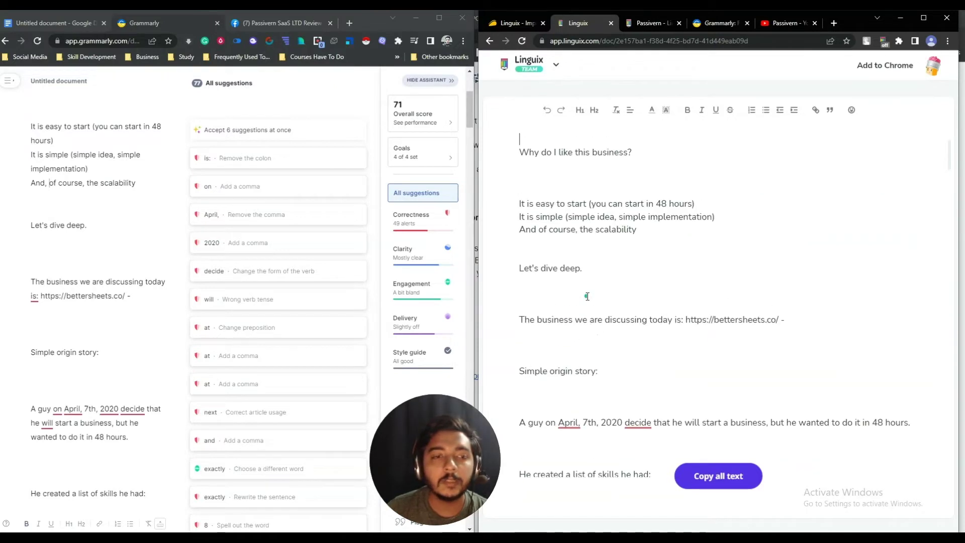
pyautogui.scroll(-2, 587, 297)
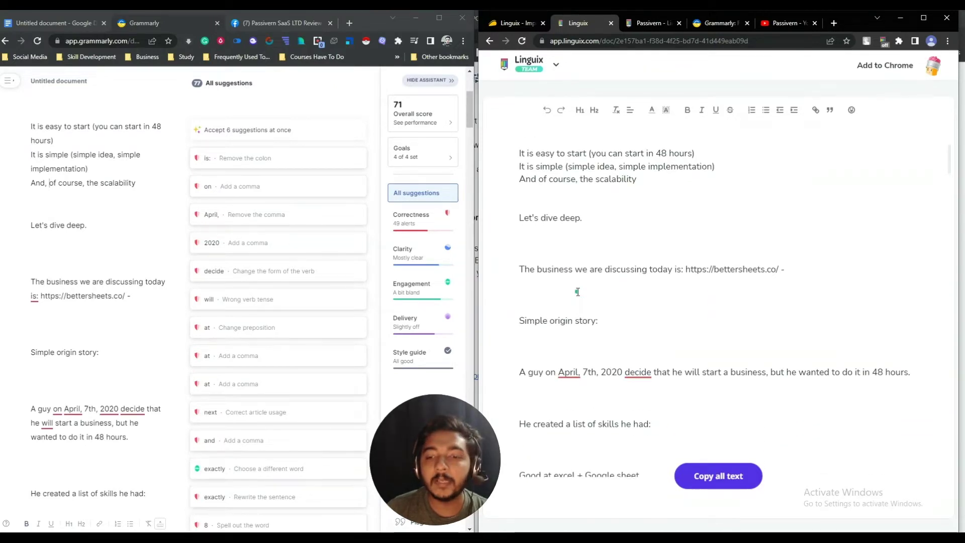
pyautogui.scroll(3, 578, 292)
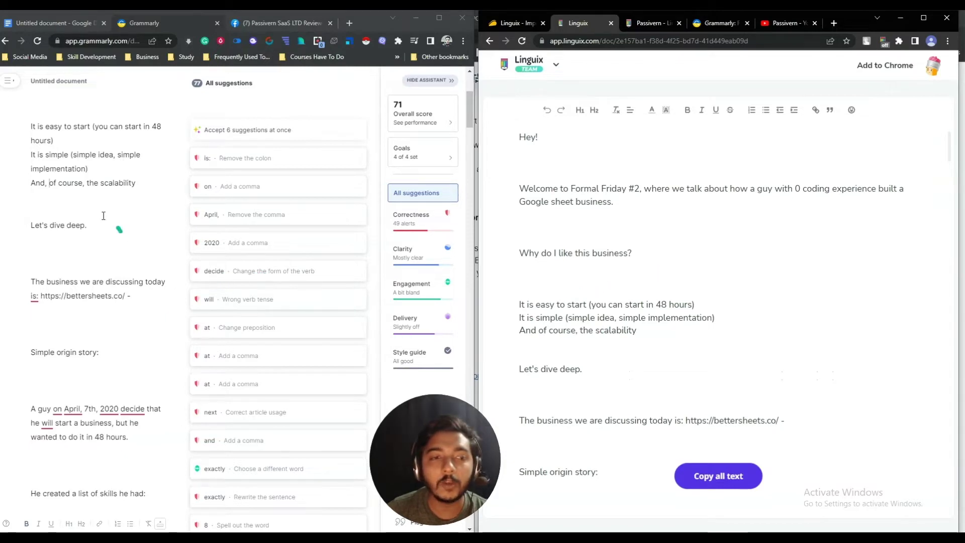
# Copy "And, of course," from Grammarly and search the Linguix page for it without the first comma
pyautogui.moveTo(30, 183); pyautogui.dragTo(85, 183)
pyautogui.hotkey('ctrl', 'c')
pyautogui.click(497, 212)
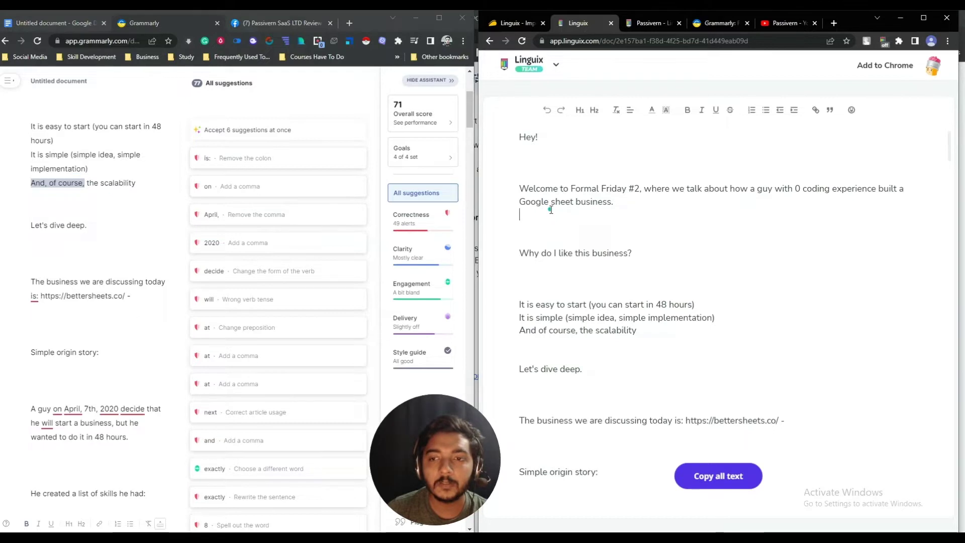
pyautogui.hotkey('ctrl', 'f')
pyautogui.hotkey('ctrl', 'v')
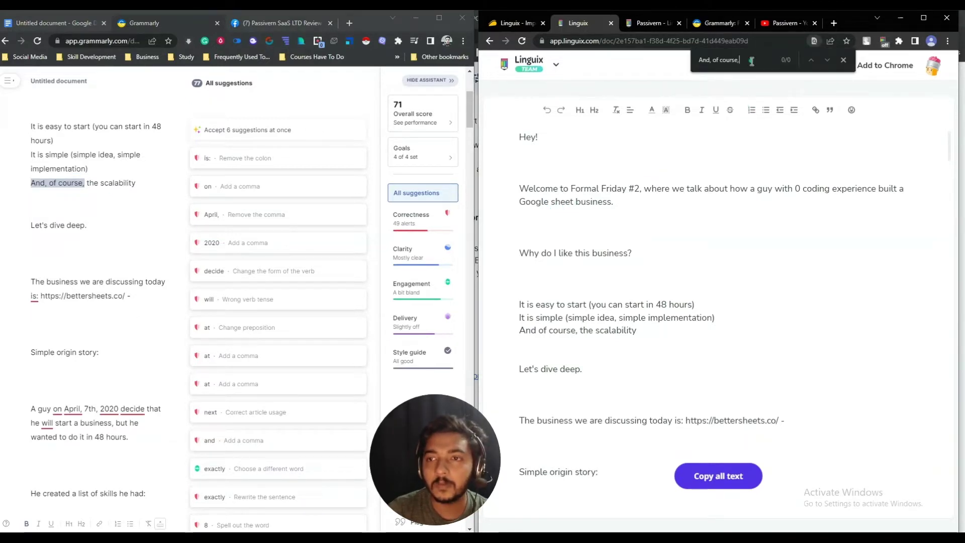
pyautogui.click(713, 59)
pyautogui.press('BackSpace')
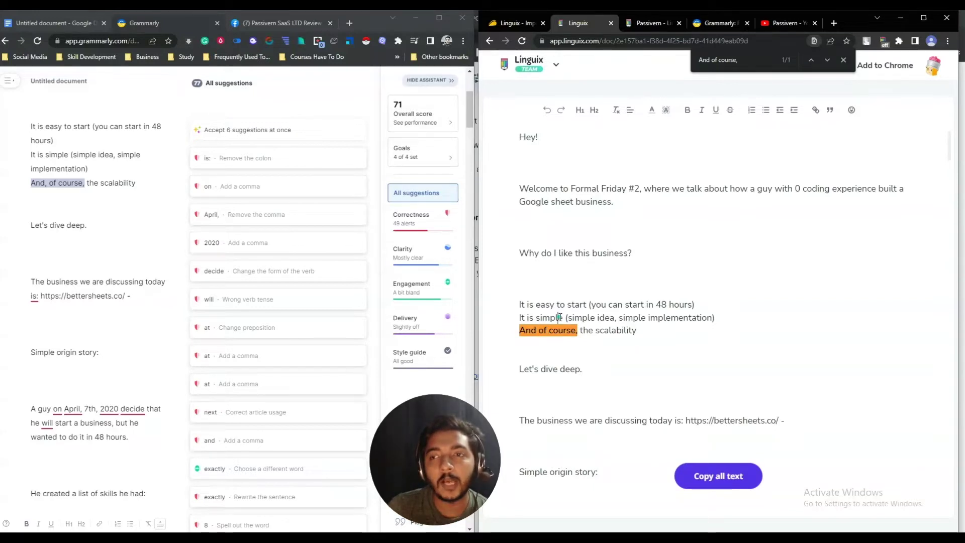
pyautogui.click(844, 60)
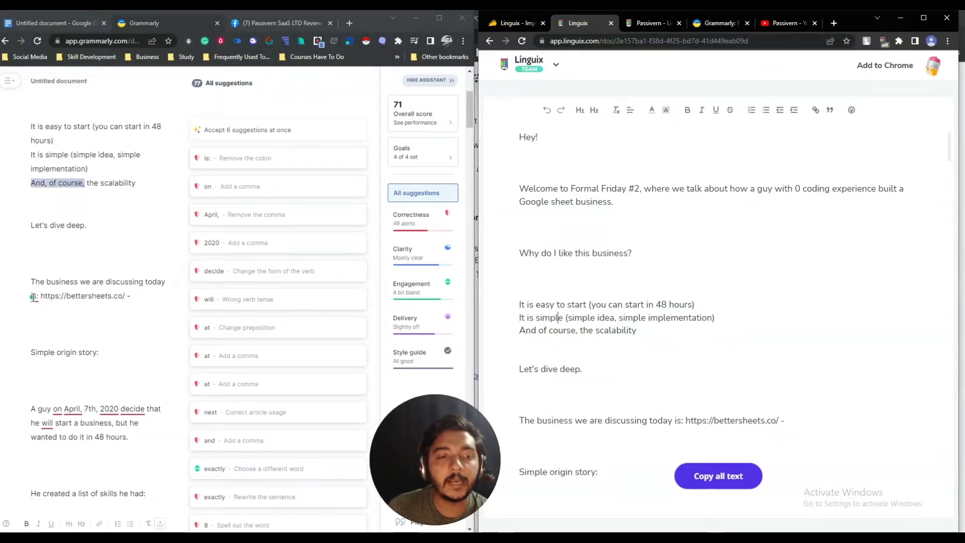
# Copy the "The business we are discussing today" wording from Grammarly and search for it on the Linguix page
pyautogui.moveTo(35, 283); pyautogui.dragTo(149, 278)
pyautogui.click(149, 279)
pyautogui.moveTo(36, 282); pyautogui.dragTo(171, 283)
pyautogui.hotkey('ctrl', 'c')
pyautogui.click(585, 277)
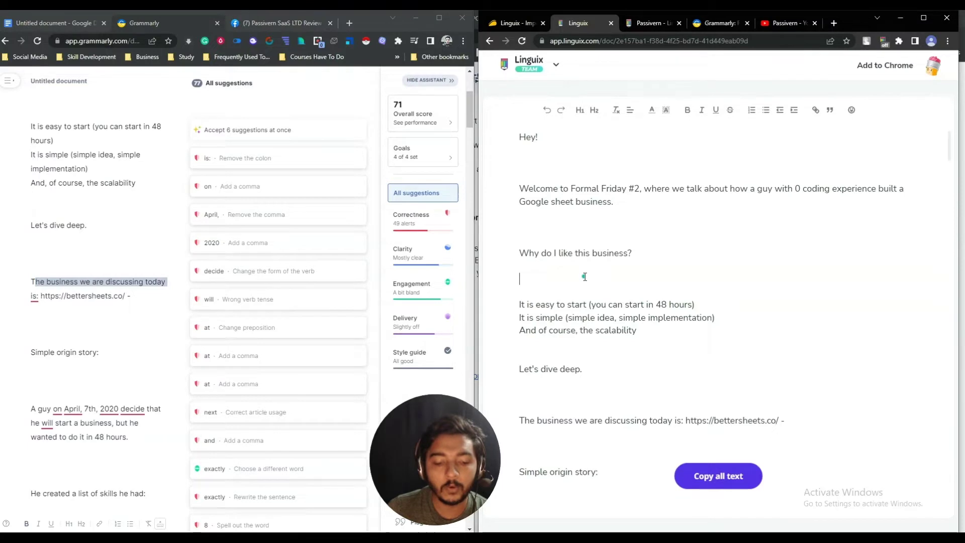
pyautogui.hotkey('ctrl', 'f')
pyautogui.hotkey('ctrl', 'v')
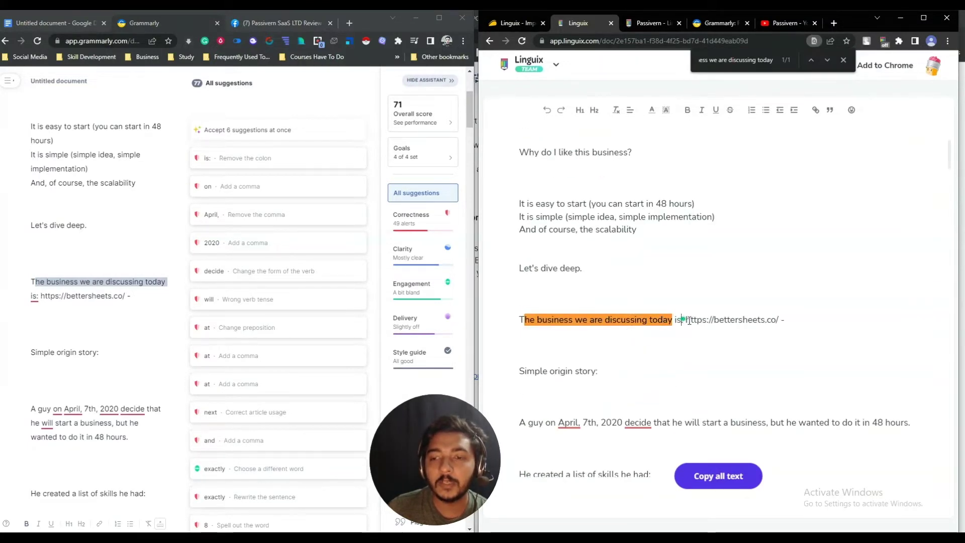
# Accept Grammarly's suggestion to remove the colon after "is" and compare the sentence with its counterpart in Linguix
pyautogui.click(33, 296)
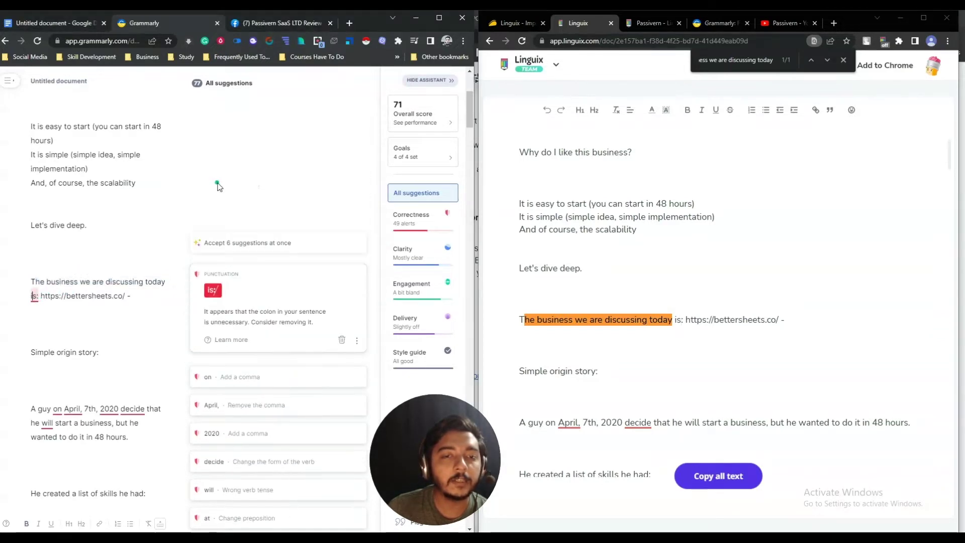
pyautogui.click(210, 295)
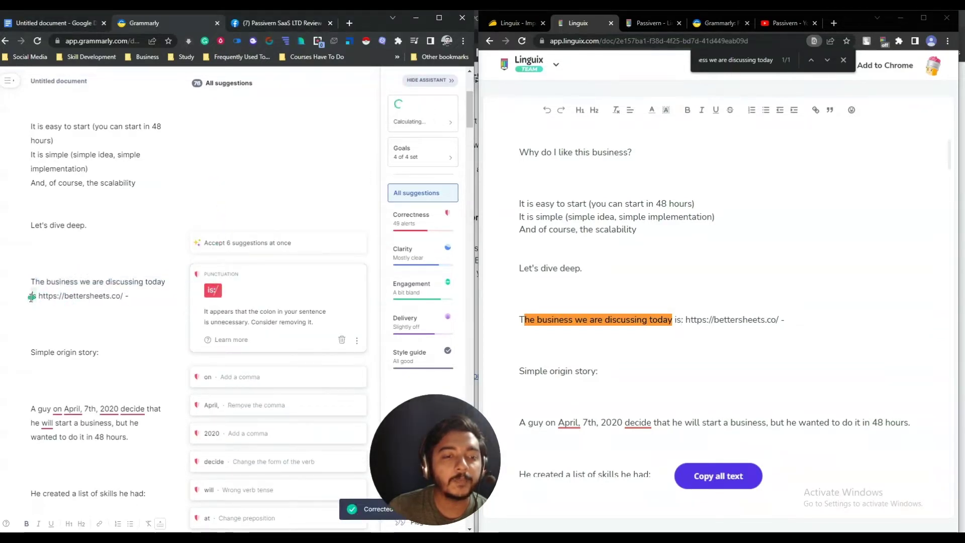
pyautogui.moveTo(148, 295); pyautogui.dragTo(56, 283)
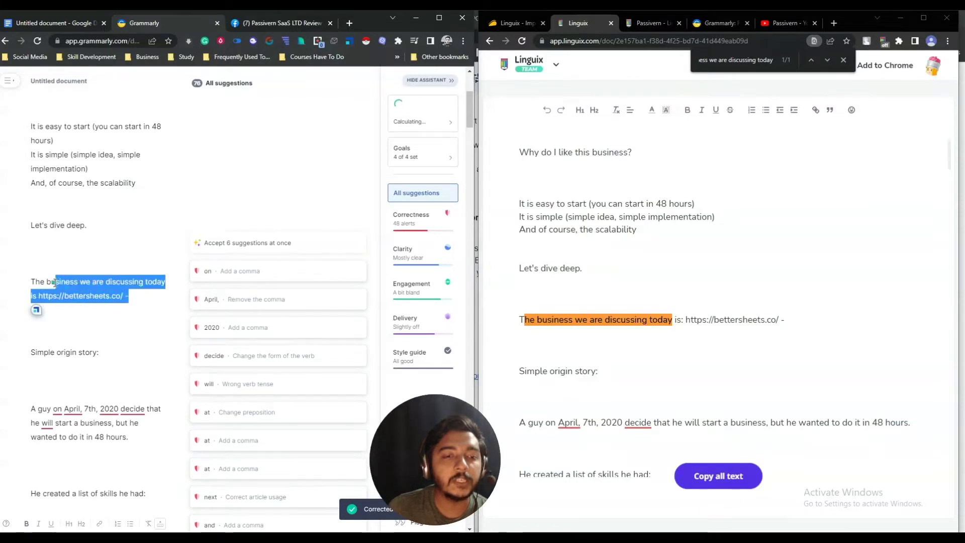
pyautogui.click(795, 321)
pyautogui.moveTo(789, 318); pyautogui.dragTo(587, 322)
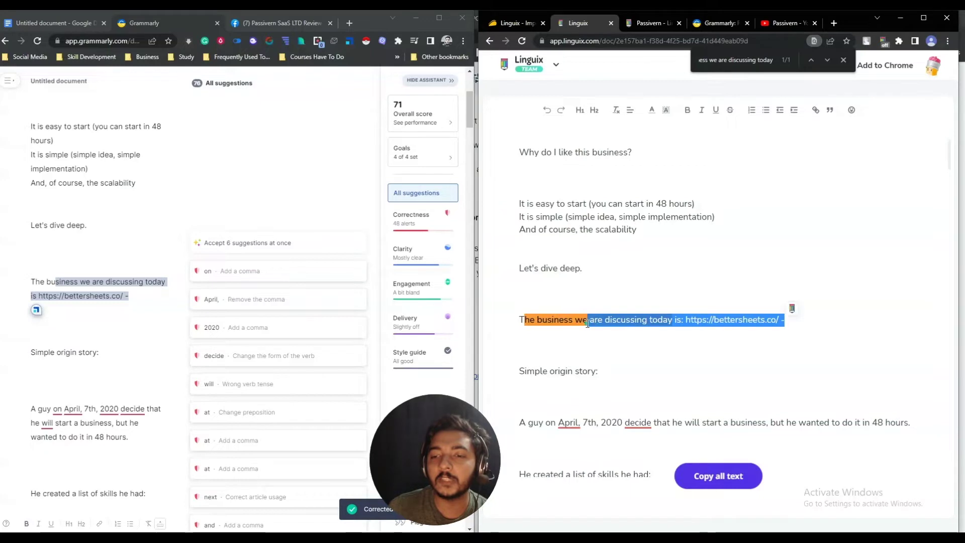
pyautogui.click(587, 322)
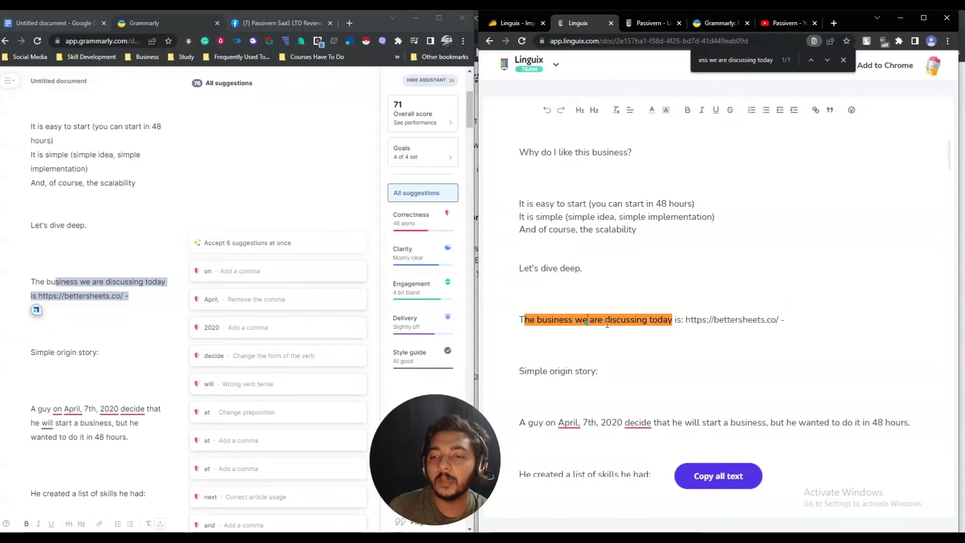
pyautogui.click(844, 60)
pyautogui.click(687, 320)
pyautogui.press('BackSpace')
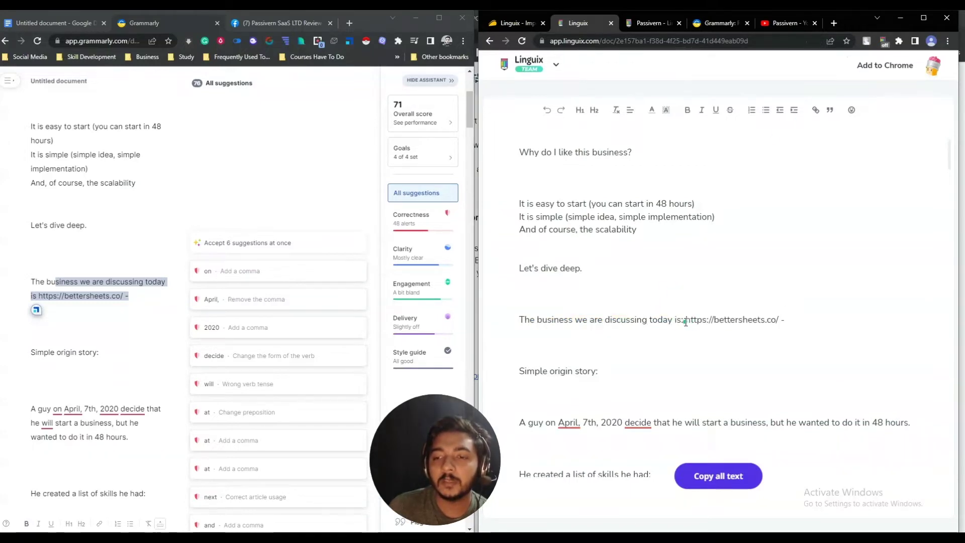
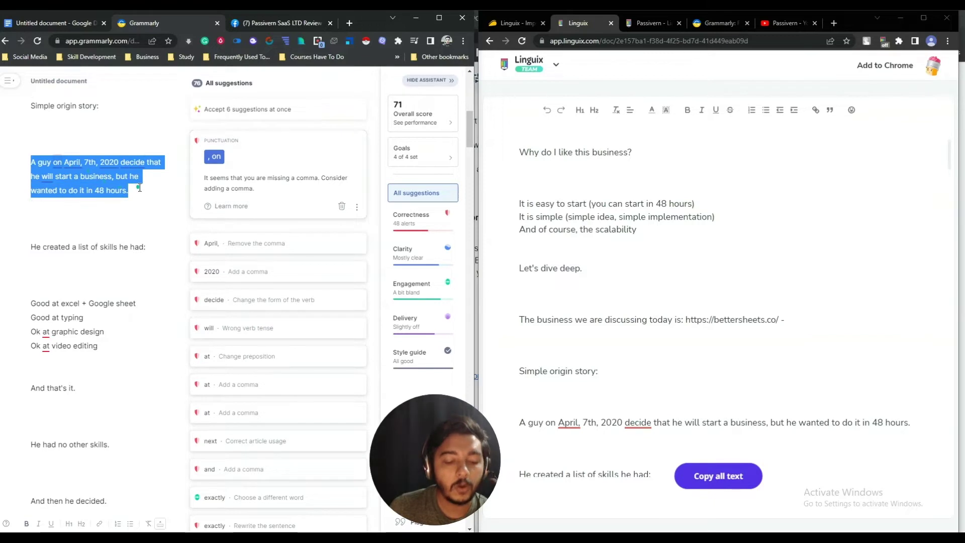
# Search the Linguix page for the paragraph ending in "wanted to do it in 48 hours" and check its flagged words
pyautogui.moveTo(523, 320); pyautogui.dragTo(674, 321)
pyautogui.hotkey('ctrl', 'f')
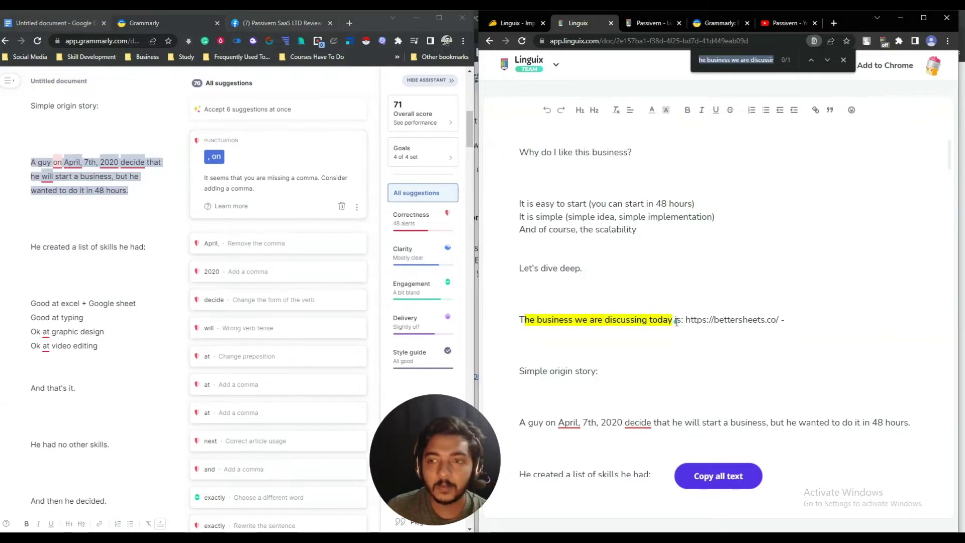
pyautogui.hotkey('ctrl', 'v')
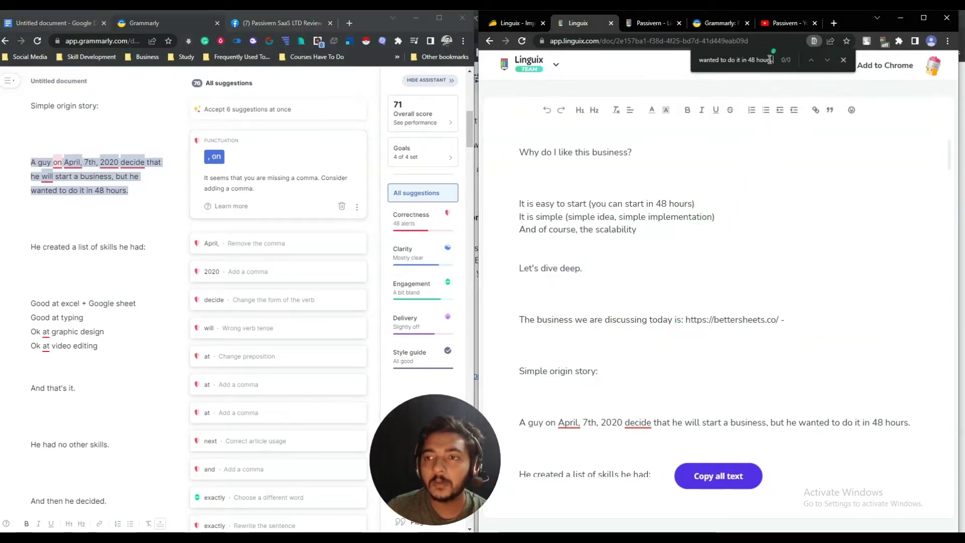
pyautogui.press('BackSpace')
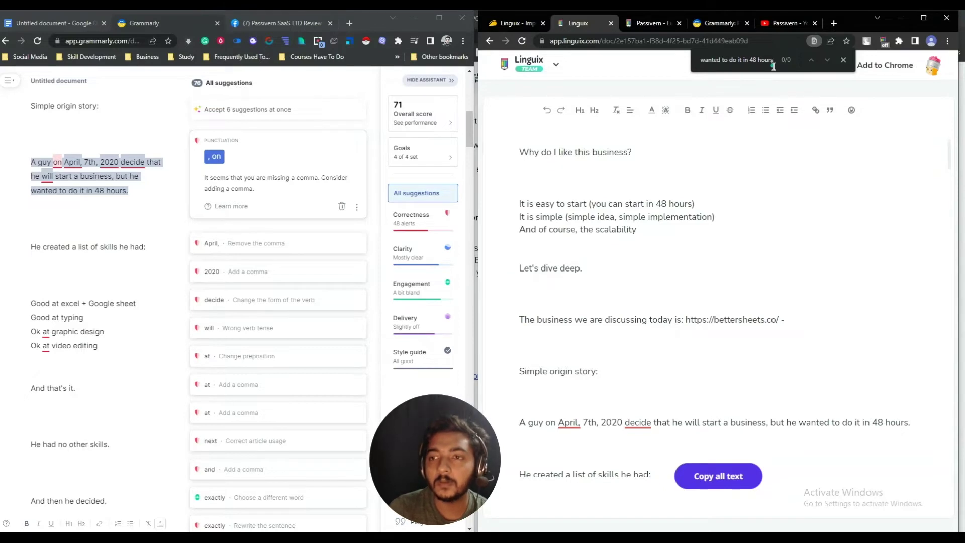
pyautogui.scroll(-3, 772, 267)
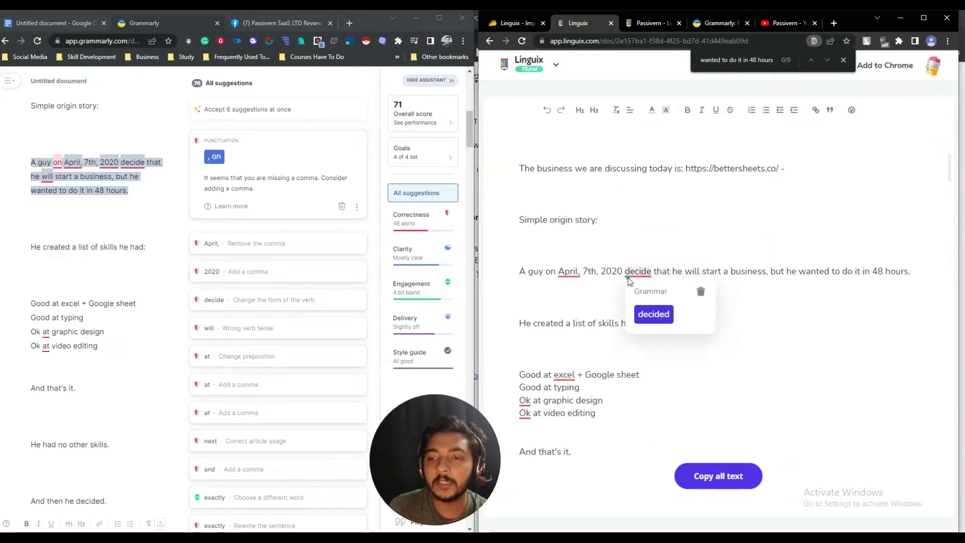
pyautogui.tripleClick(615, 270)
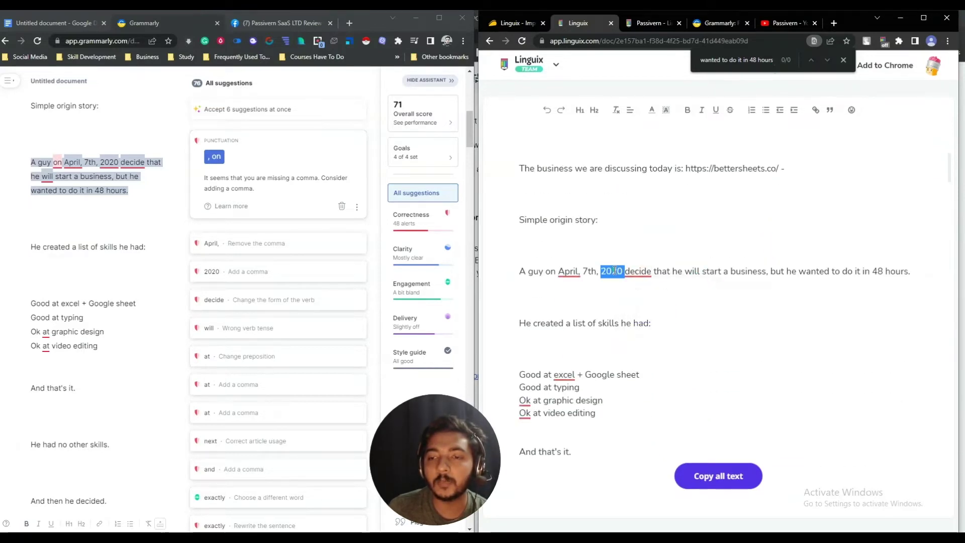
pyautogui.click(844, 61)
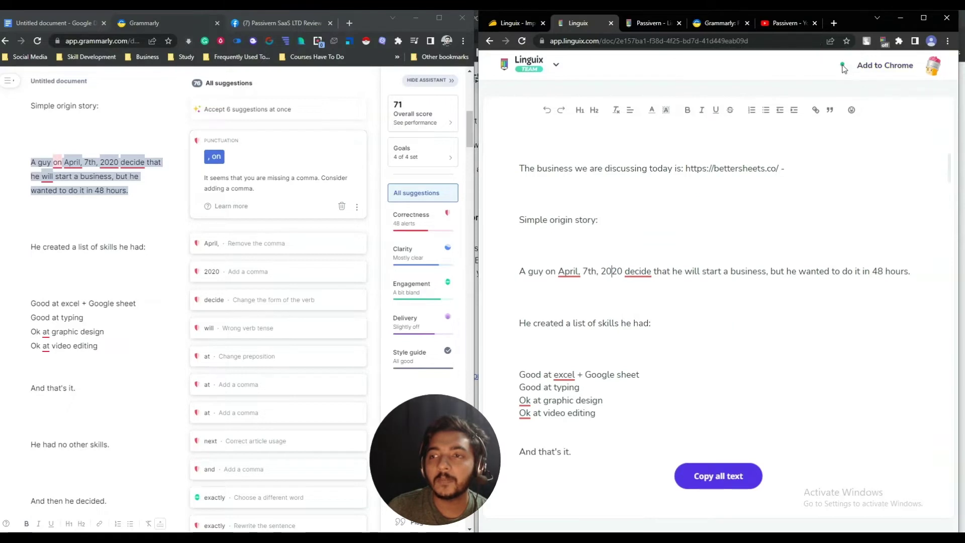
# Accept Grammarly's comma before "on" in the "A guy on April" sentence and open Linguix's suggestion for "decide"
pyautogui.click(95, 201)
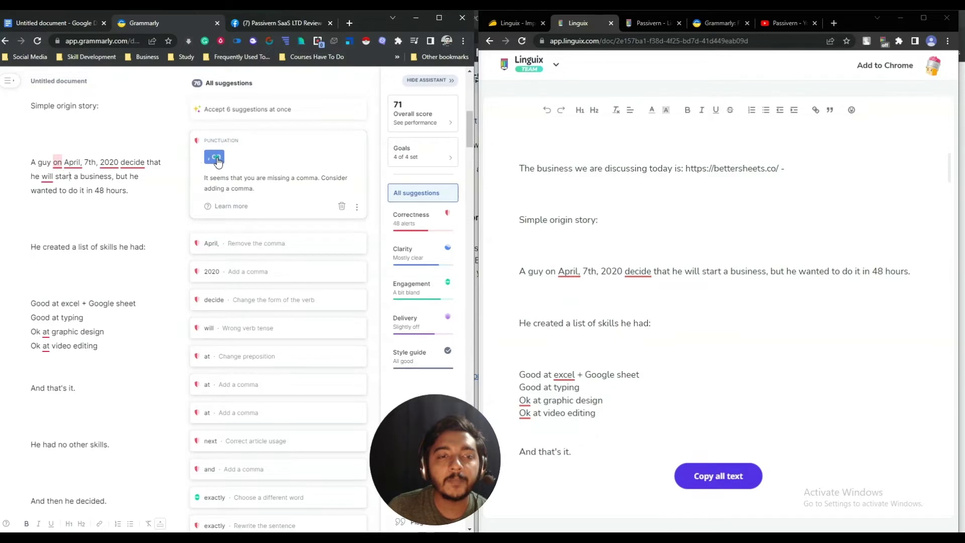
pyautogui.click(217, 160)
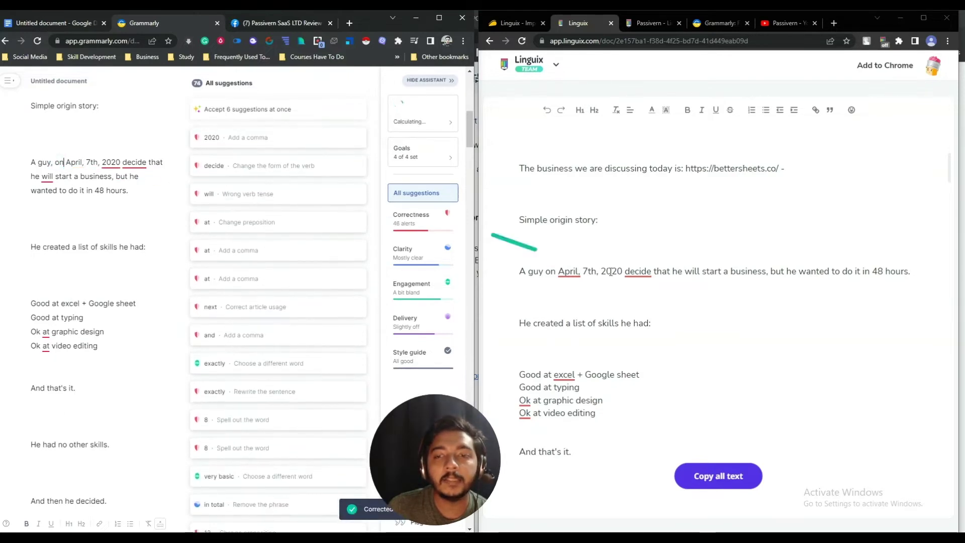
pyautogui.click(638, 272)
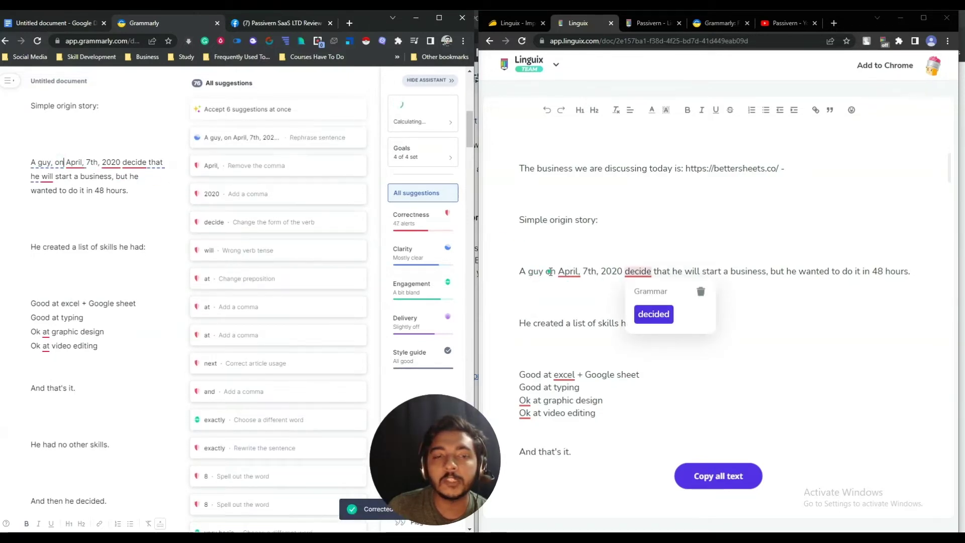
# Accept the removal of the comma after "April" in the "A guy" sentence in both Grammarly and Linguix
pyautogui.click(74, 165)
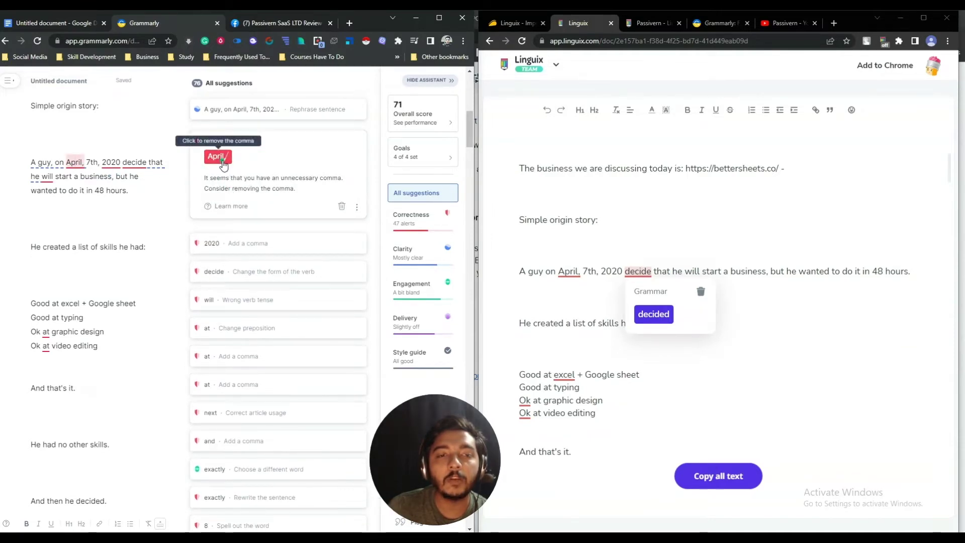
pyautogui.click(220, 157)
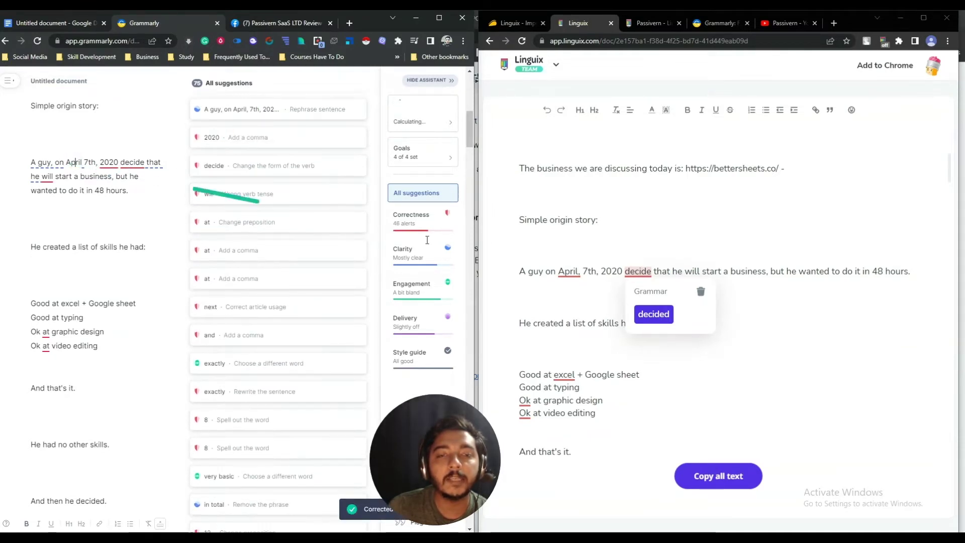
pyautogui.click(564, 273)
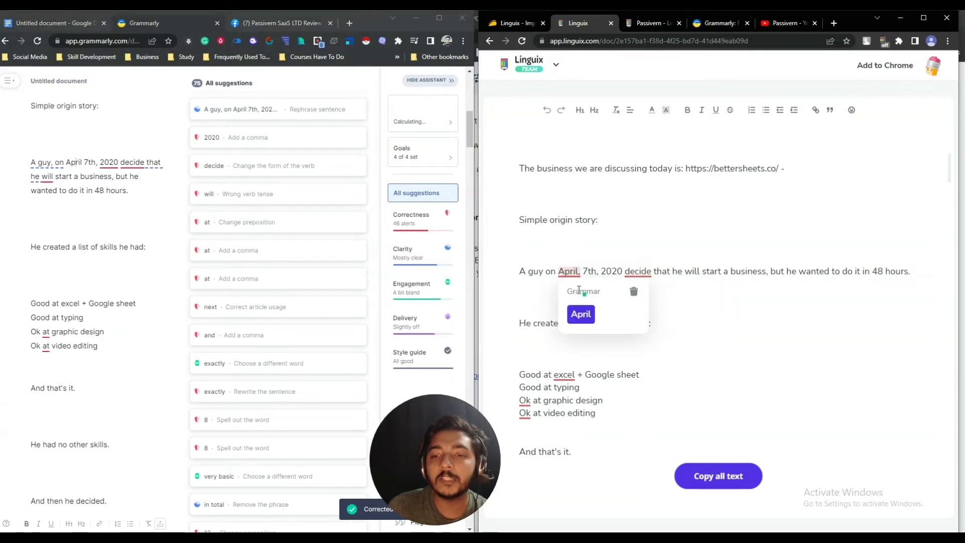
pyautogui.click(579, 315)
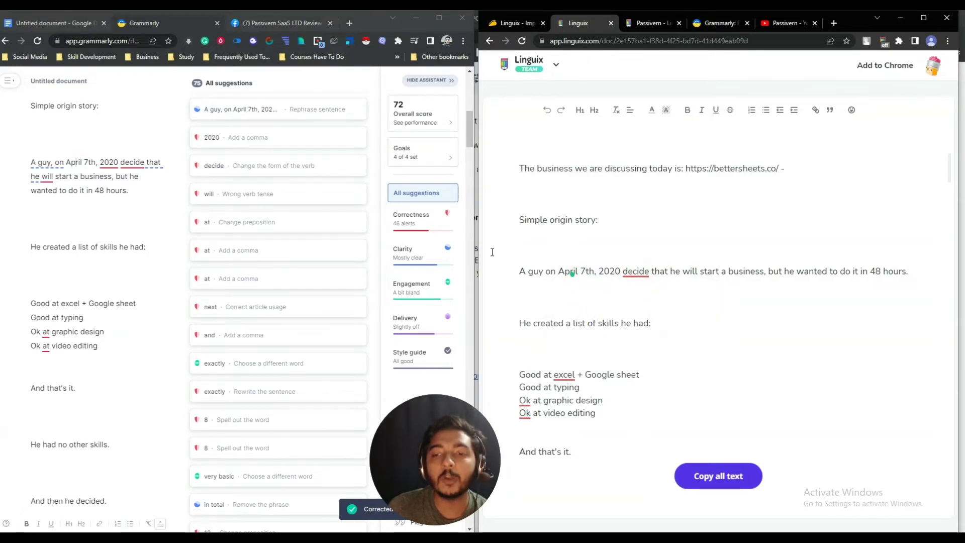
# Accept Grammarly's comma after "2020" and change "decide" to "decided" in both editors
pyautogui.click(111, 163)
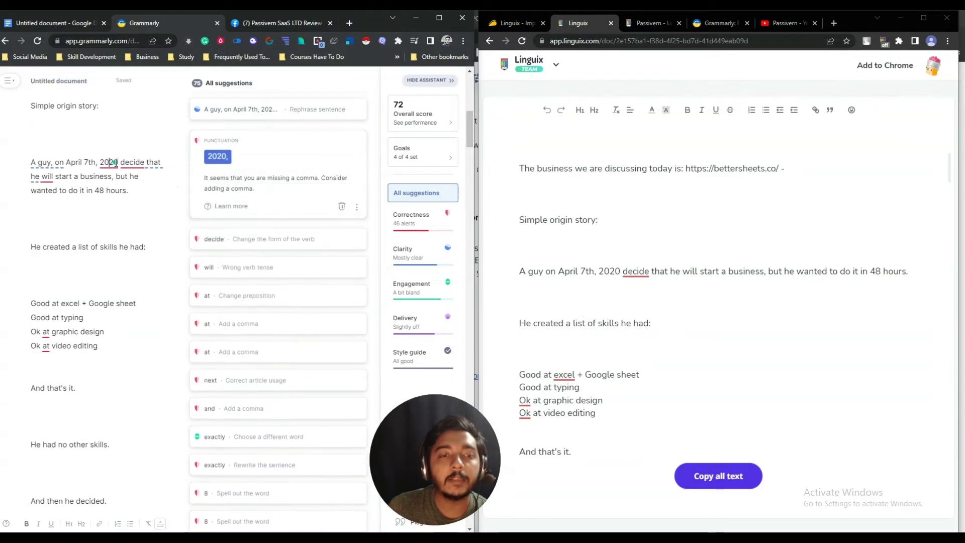
pyautogui.click(218, 157)
pyautogui.moveTo(643, 282)
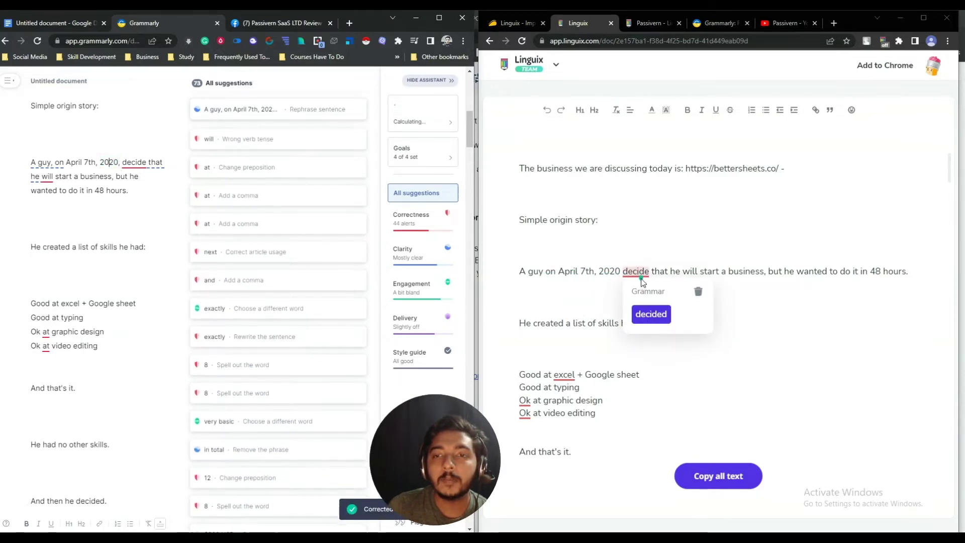
pyautogui.click(647, 316)
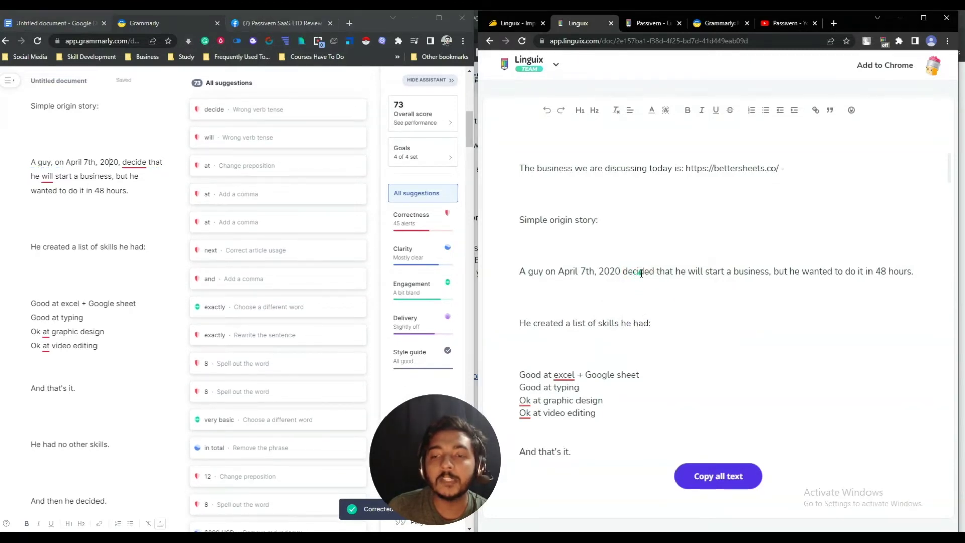
pyautogui.click(135, 163)
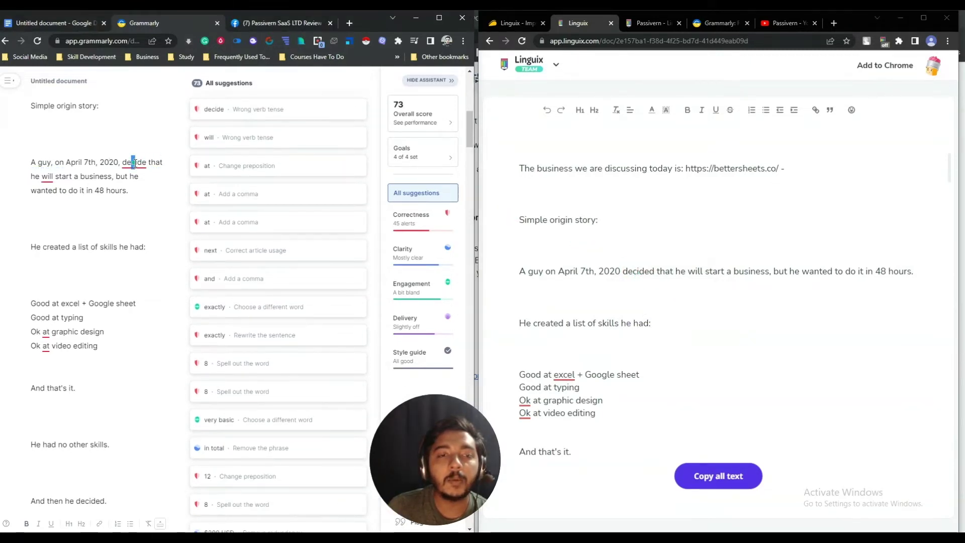
pyautogui.click(134, 163)
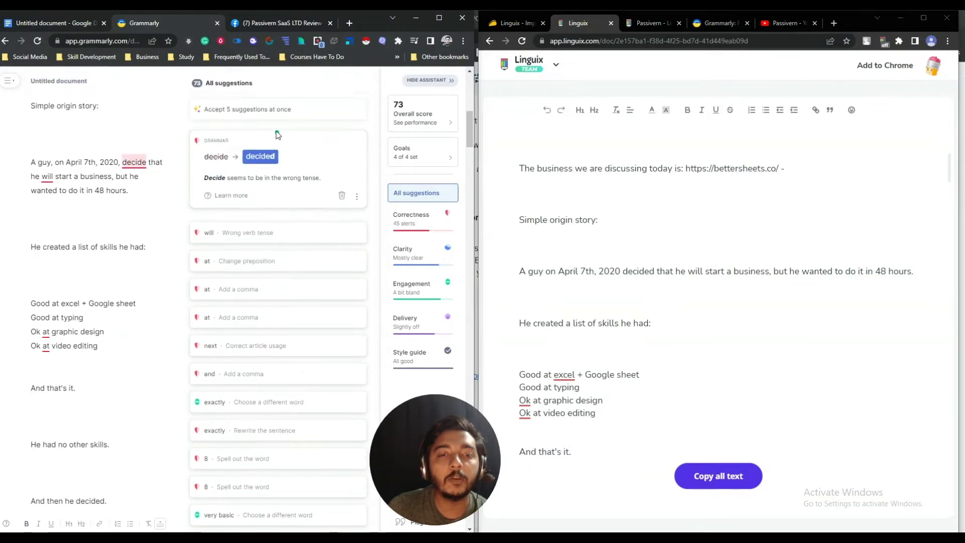
pyautogui.click(261, 156)
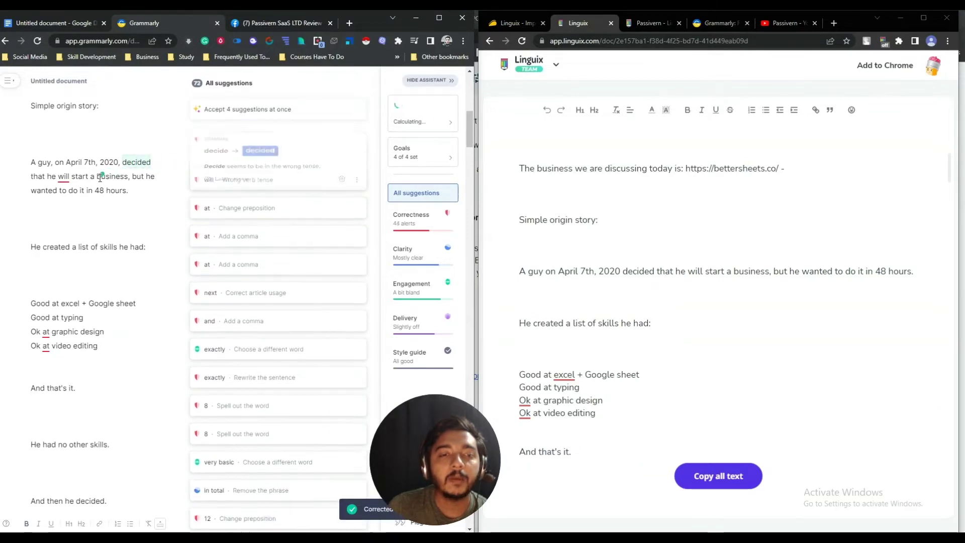
# Accept Grammarly's change of "will" to "would" and compare the sentence with its counterpart in Linguix
pyautogui.click(65, 177)
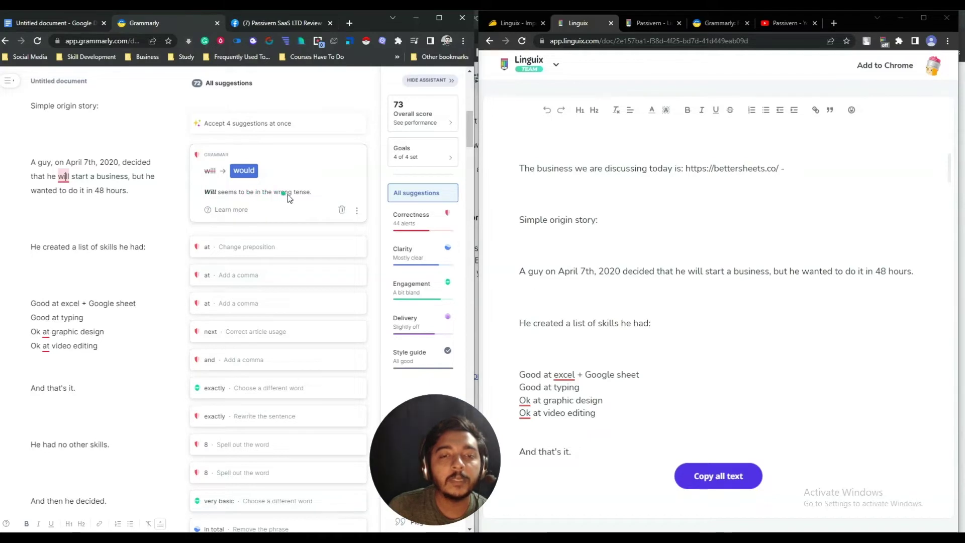
pyautogui.click(244, 172)
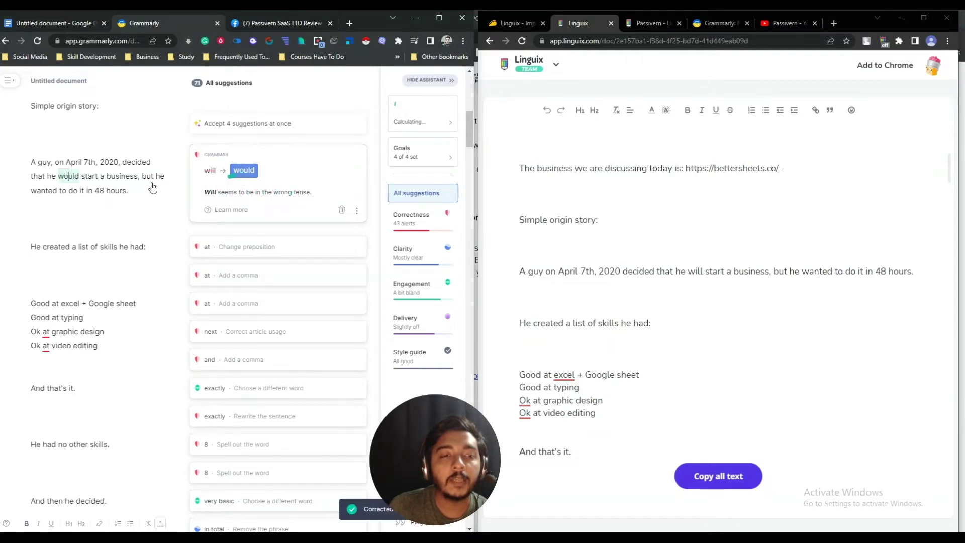
pyautogui.moveTo(644, 269); pyautogui.dragTo(880, 268)
pyautogui.click(849, 270)
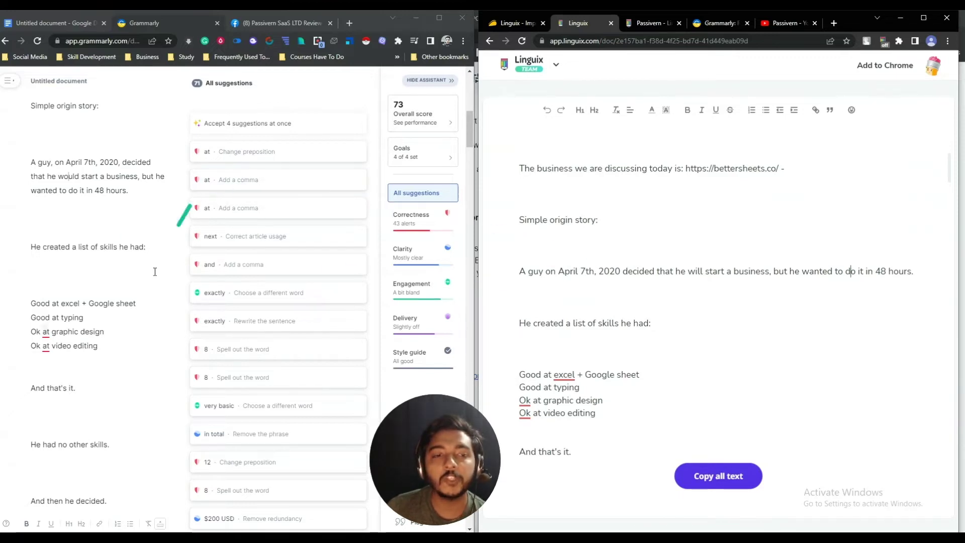
# Accept Grammarly's comma after "Ok" in the "graphic design" line of the skills list
pyautogui.scroll(-1, 121, 297)
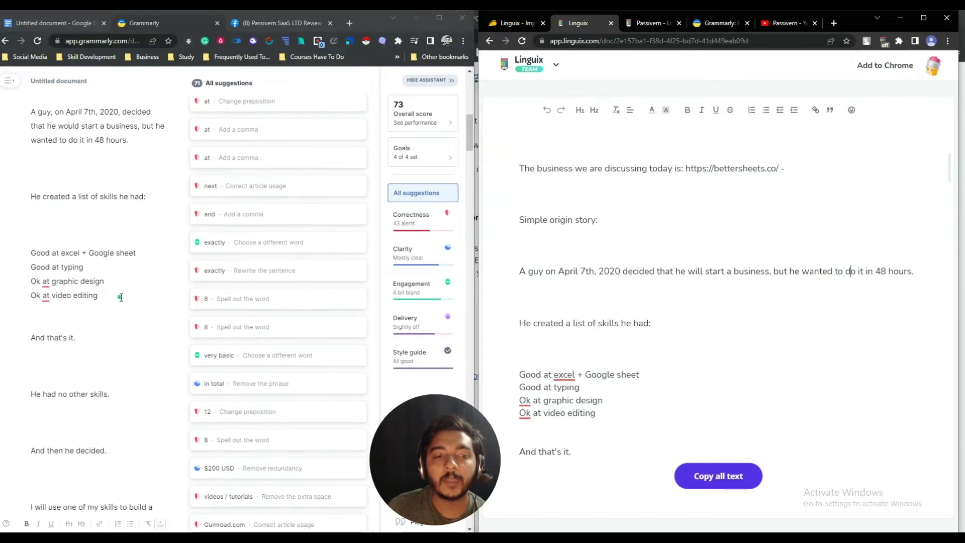
pyautogui.click(46, 282)
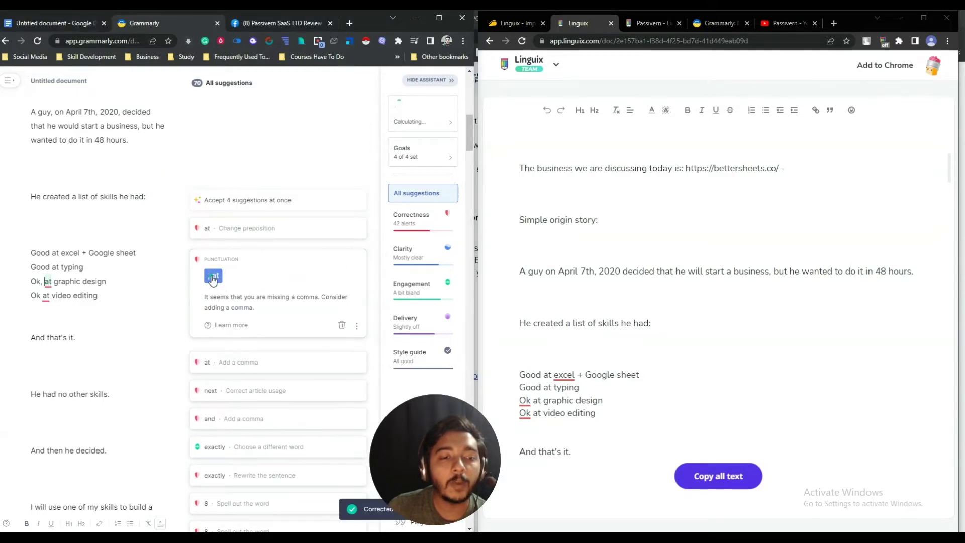
pyautogui.click(213, 277)
# Replace "Ok" with "okay" in the graphic design and video editing lines in Linguix
pyautogui.scroll(-2, 593, 332)
pyautogui.moveTo(525, 301)
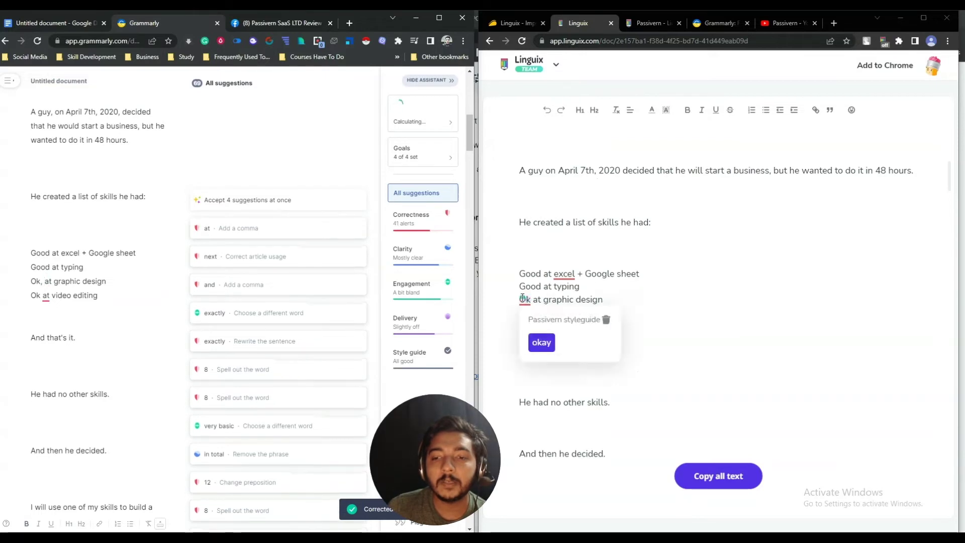
pyautogui.click(539, 343)
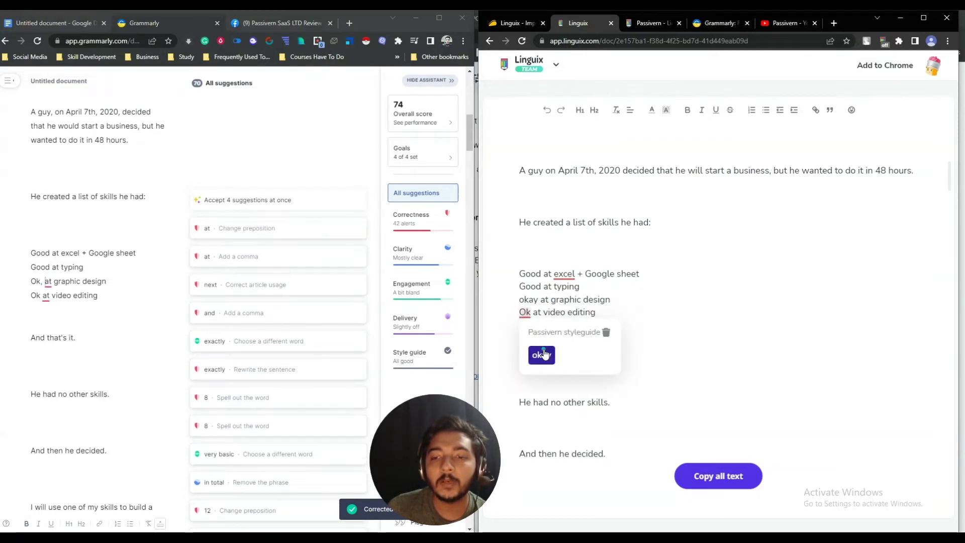
pyautogui.click(541, 355)
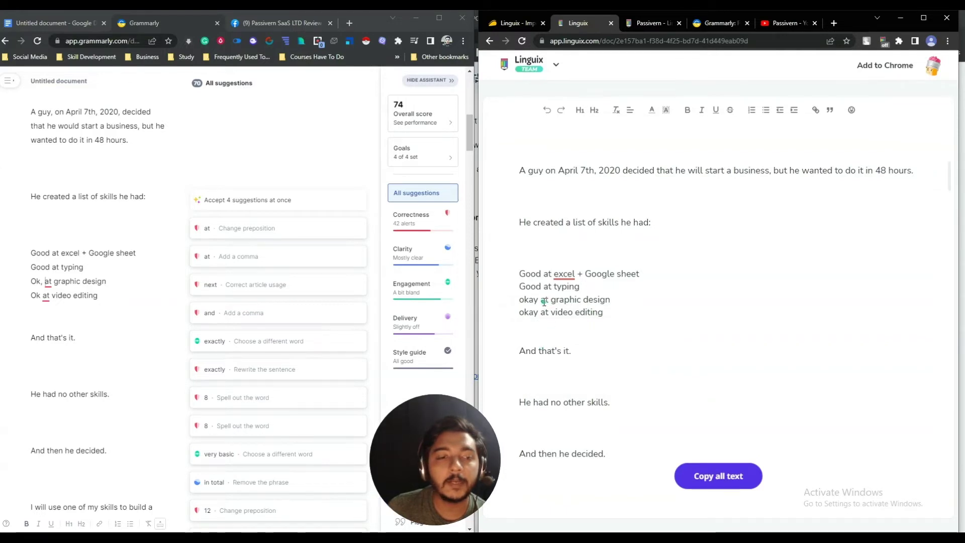
# Accept Grammarly's change of "at" to "in" before "graphic design" and check the same line in Linguix
pyautogui.click(48, 283)
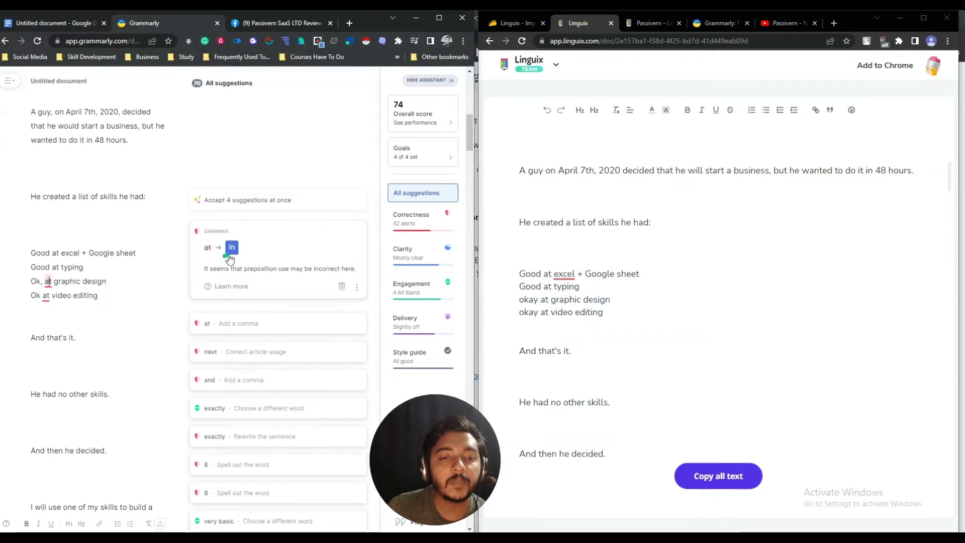
pyautogui.click(232, 276)
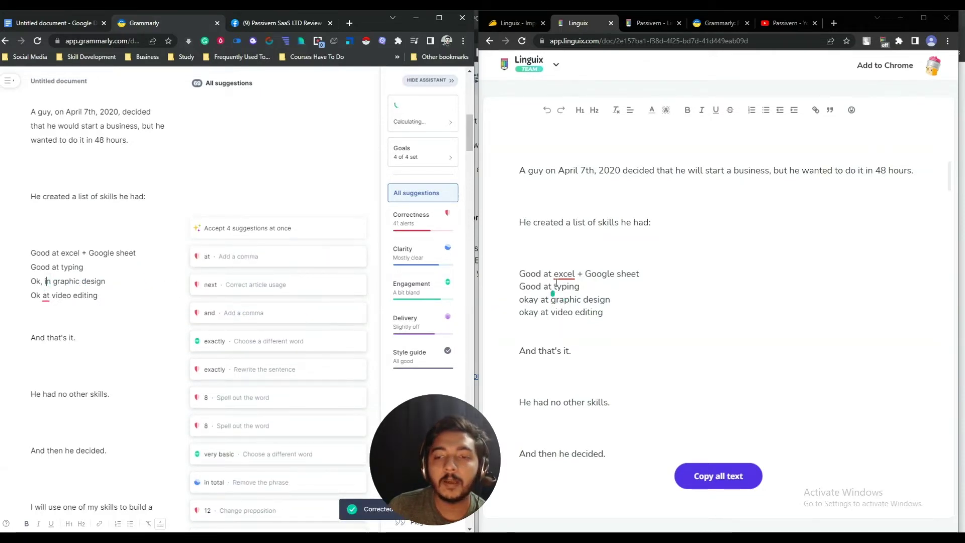
pyautogui.click(539, 303)
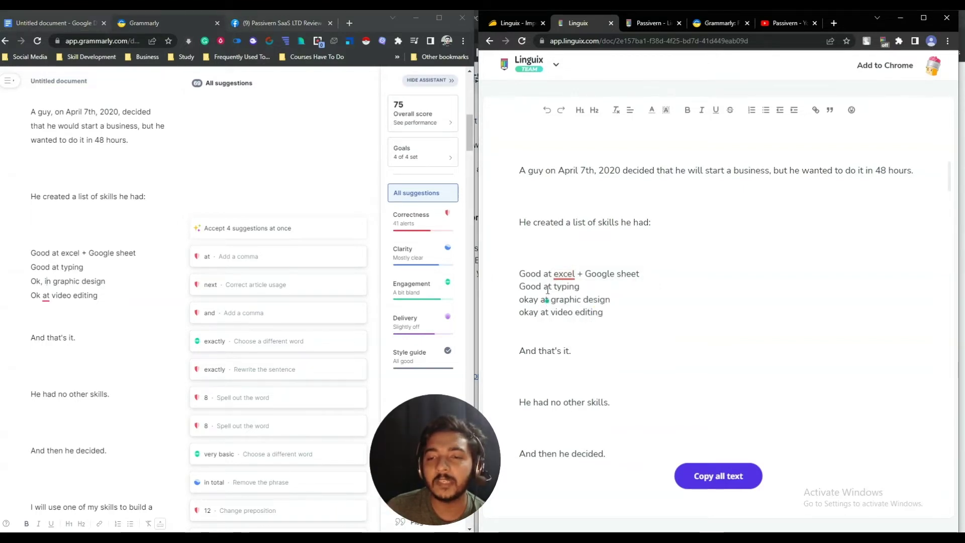
# Accept Linguix's capitalised "Excel" in the skills list and compare it with the same word in Grammarly
pyautogui.click(560, 276)
pyautogui.click(576, 318)
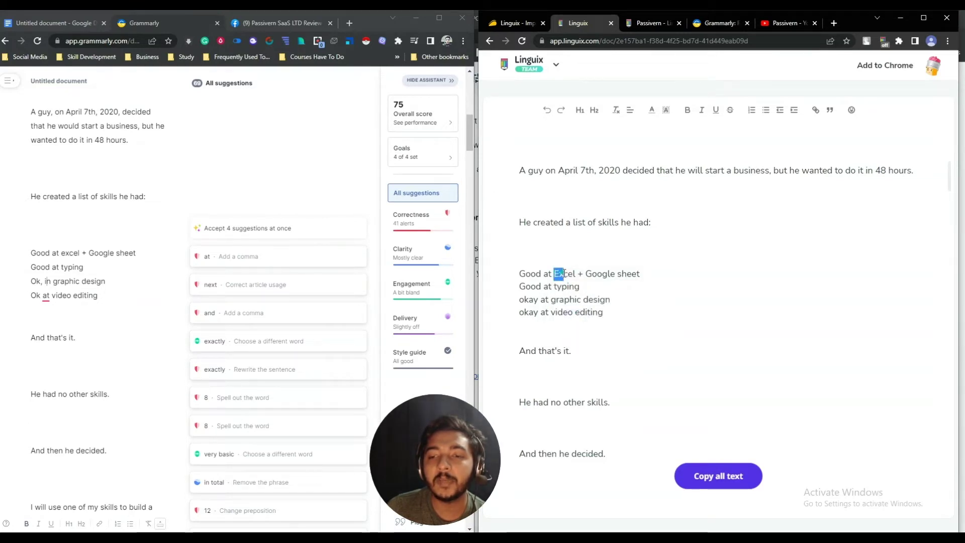
pyautogui.moveTo(564, 274); pyautogui.dragTo(577, 274)
pyautogui.click(581, 277)
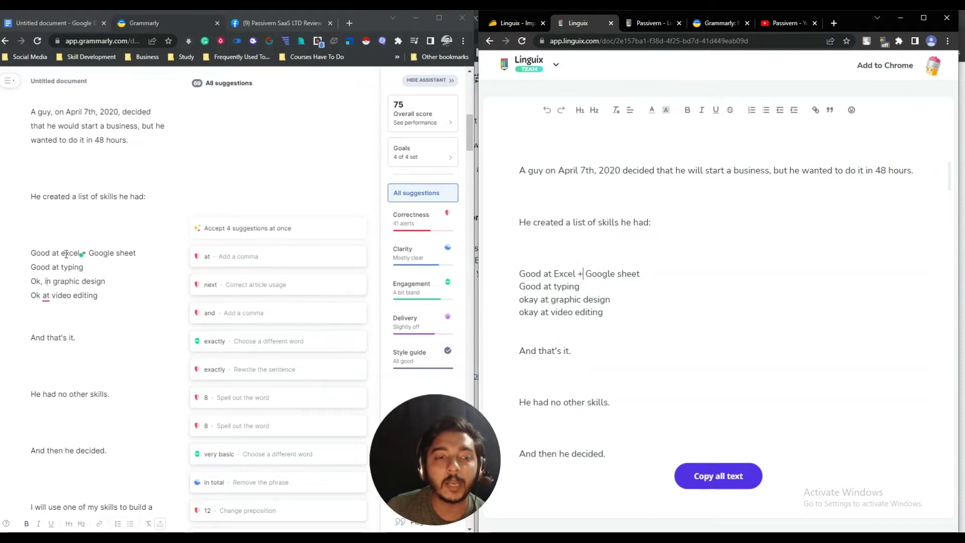
pyautogui.moveTo(61, 253); pyautogui.dragTo(90, 253)
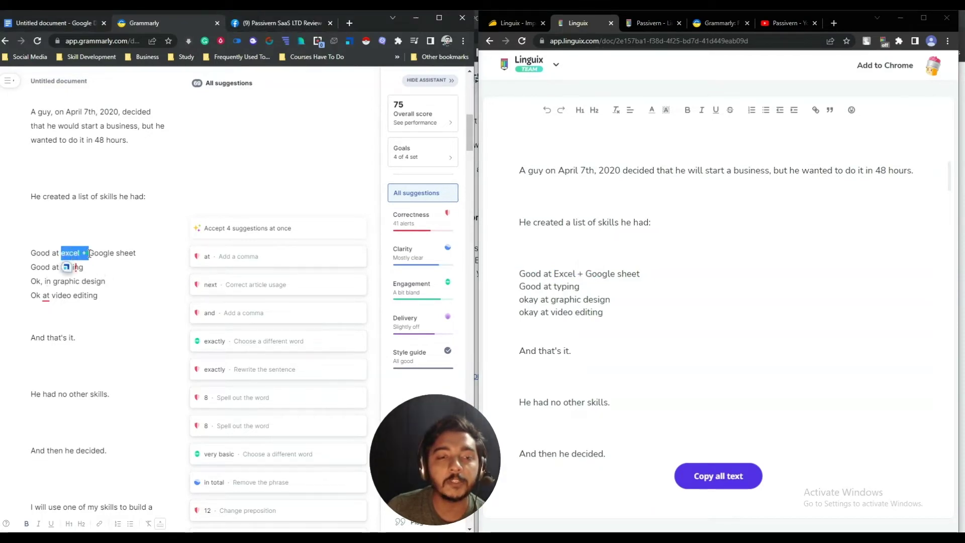
pyautogui.click(89, 253)
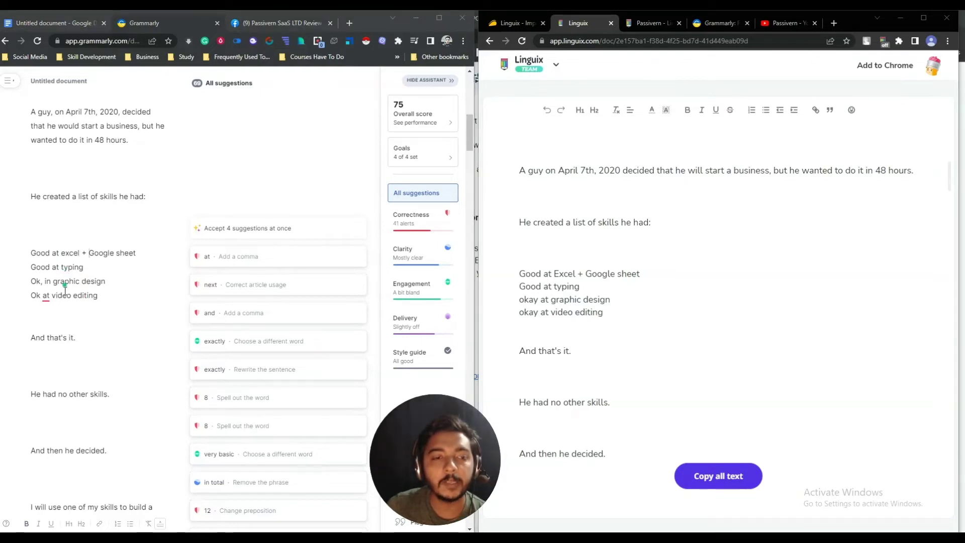
# Accept Grammarly's comma after "Ok" in the "video editing" line and compare the skills list with the Linguix version
pyautogui.scroll(-1, 52, 282)
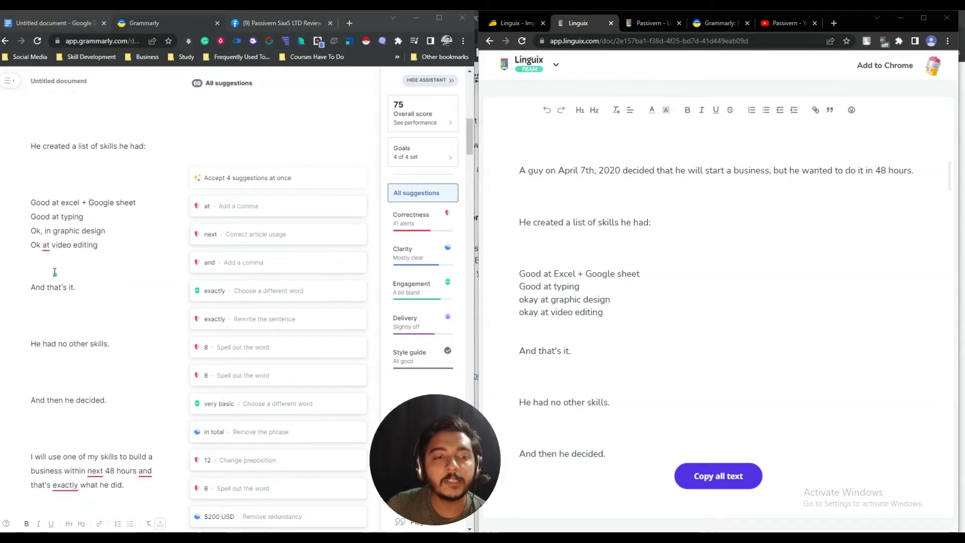
pyautogui.click(46, 246)
pyautogui.click(206, 243)
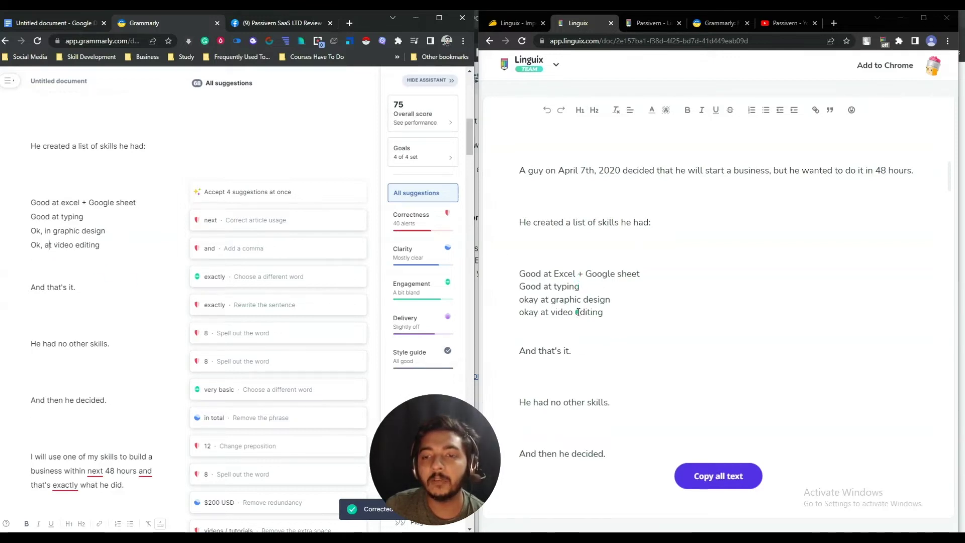
pyautogui.click(618, 307)
pyautogui.moveTo(618, 307); pyautogui.dragTo(518, 272)
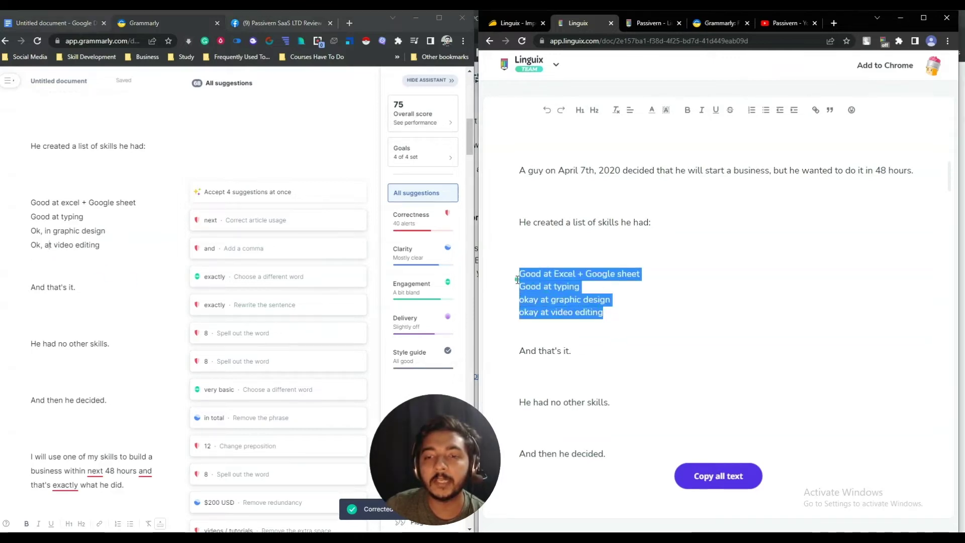
pyautogui.click(597, 299)
# Change "next" to "the next" in the "I will use one of my skills" sentence in both Grammarly and Linguix
pyautogui.scroll(-4, 116, 278)
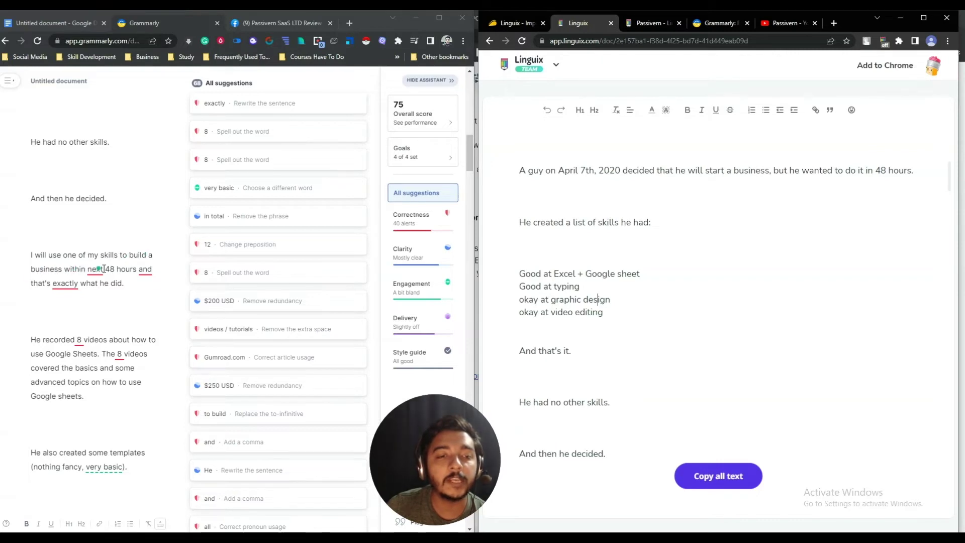
pyautogui.scroll(-6, 652, 306)
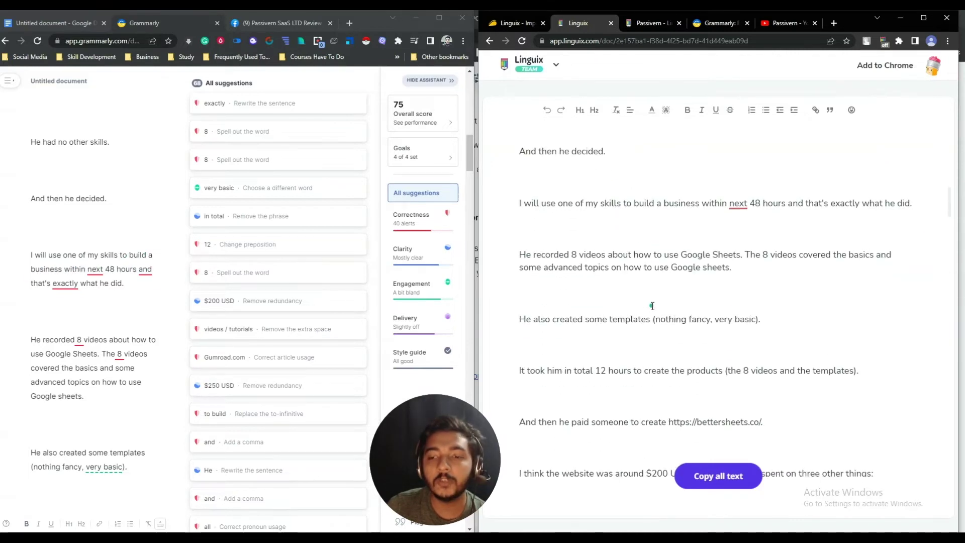
pyautogui.scroll(1, 652, 306)
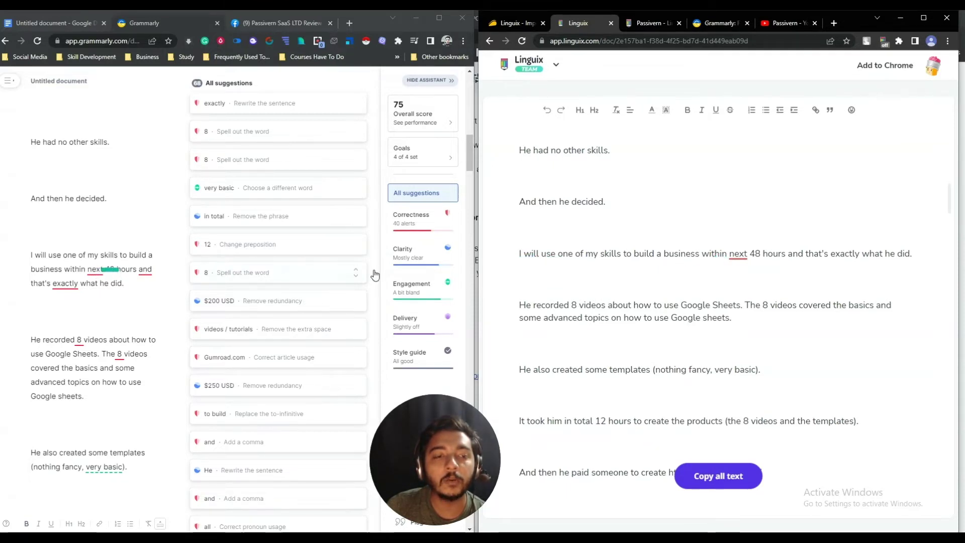
pyautogui.moveTo(736, 254)
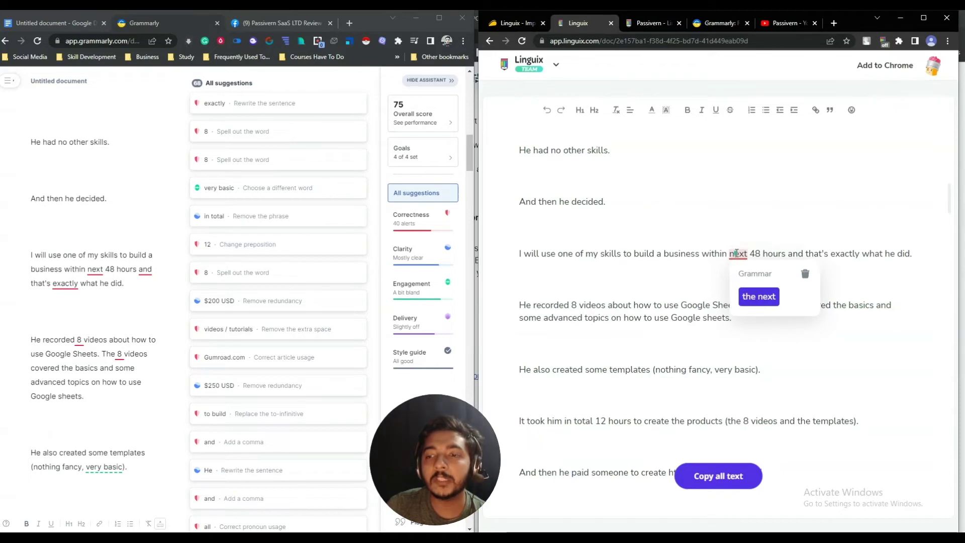
pyautogui.click(90, 271)
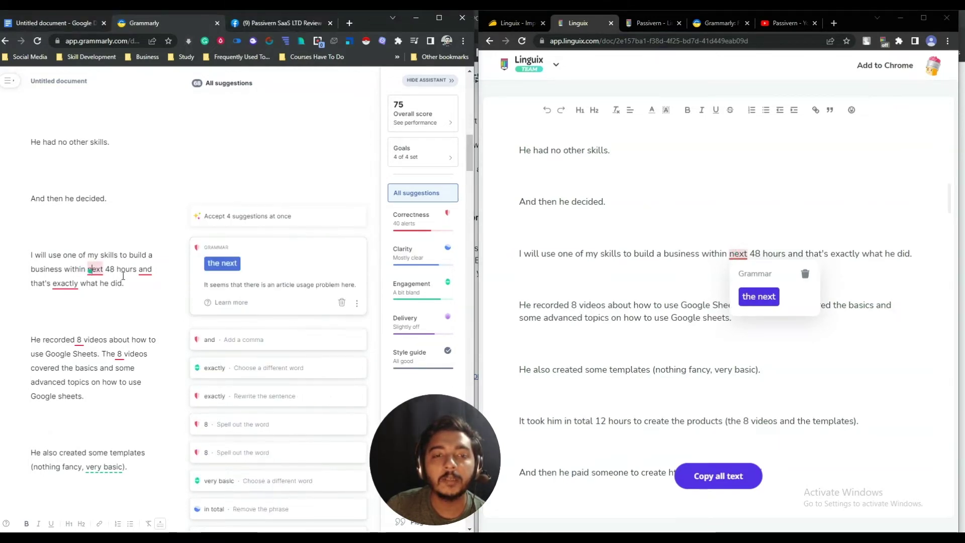
pyautogui.click(218, 273)
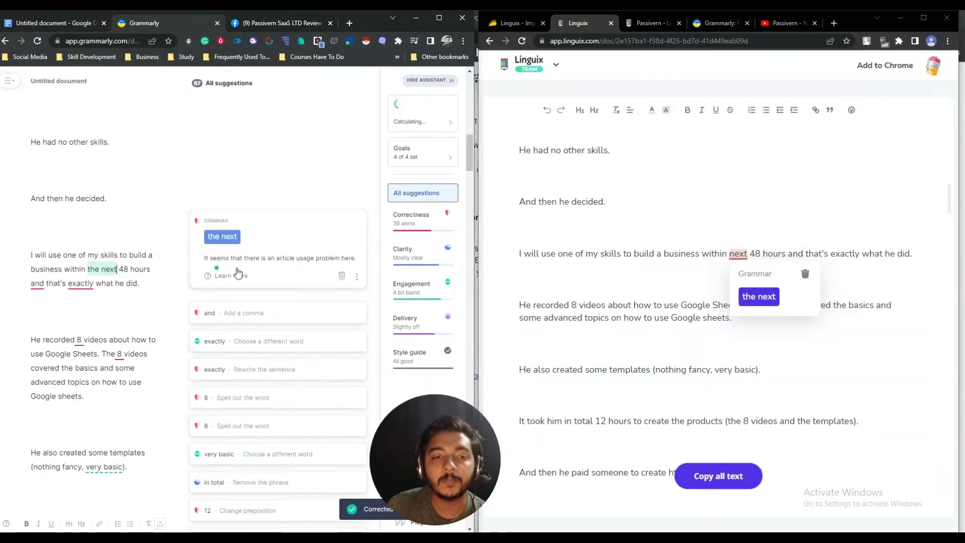
pyautogui.click(769, 298)
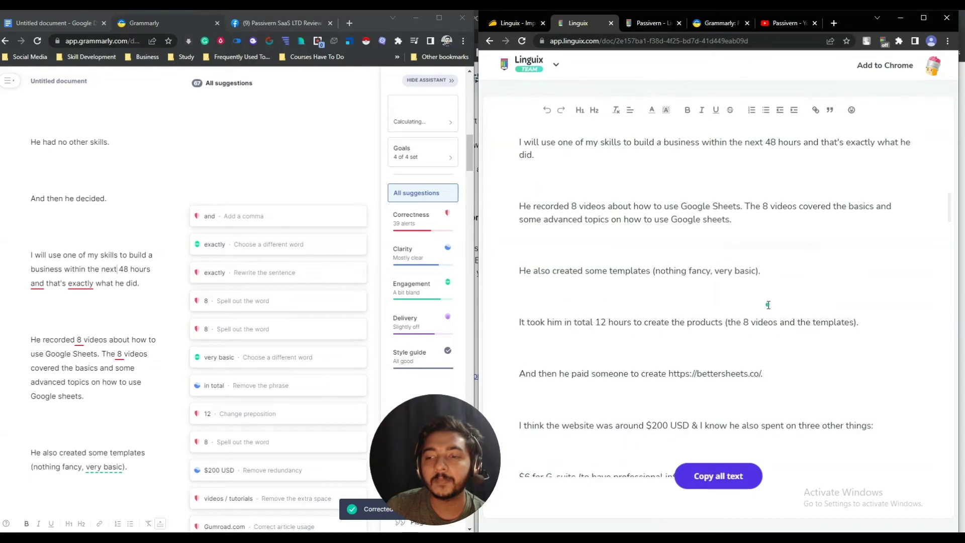
# Accept Grammarly's comma before "and" in the "next 48 hours" sentence and view its suggestion for "exactly"
pyautogui.scroll(-2, 767, 304)
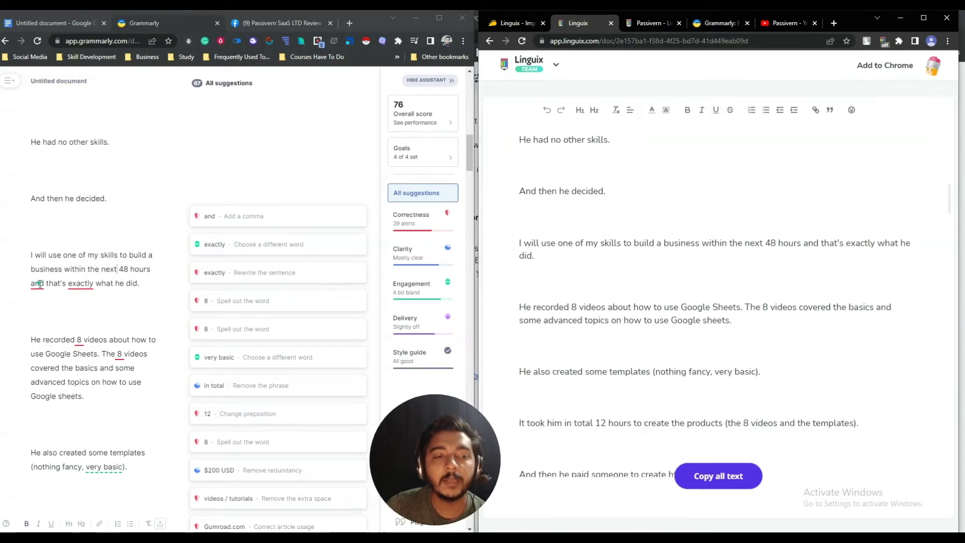
pyautogui.click(196, 217)
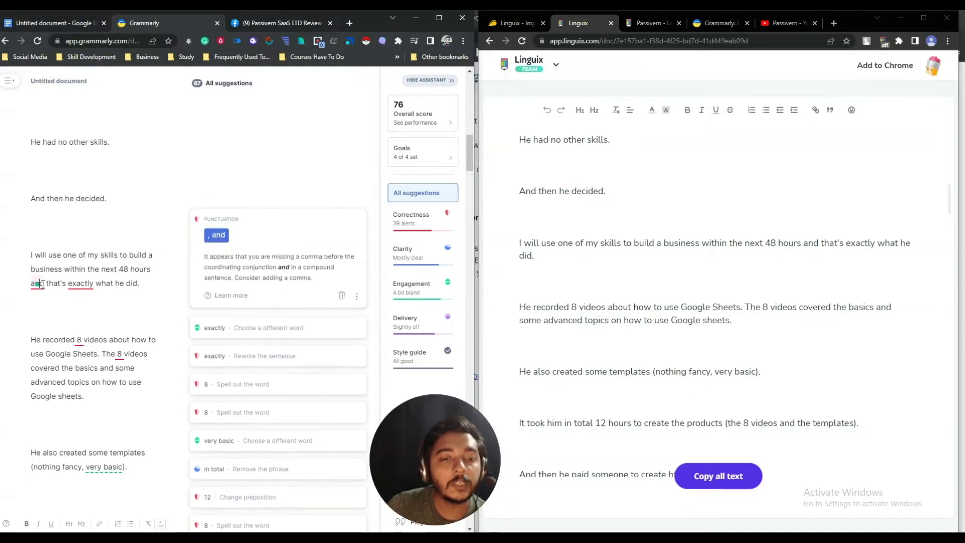
pyautogui.click(226, 278)
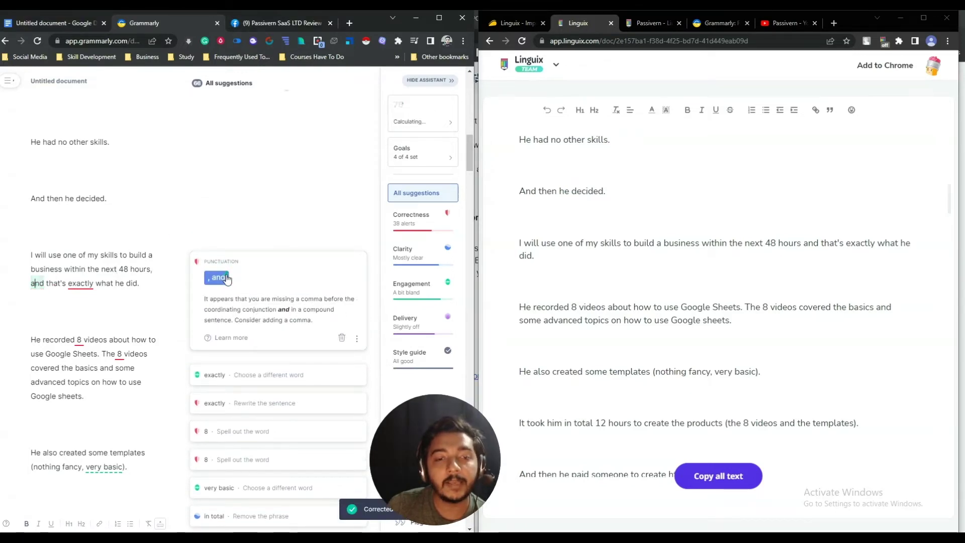
pyautogui.click(87, 281)
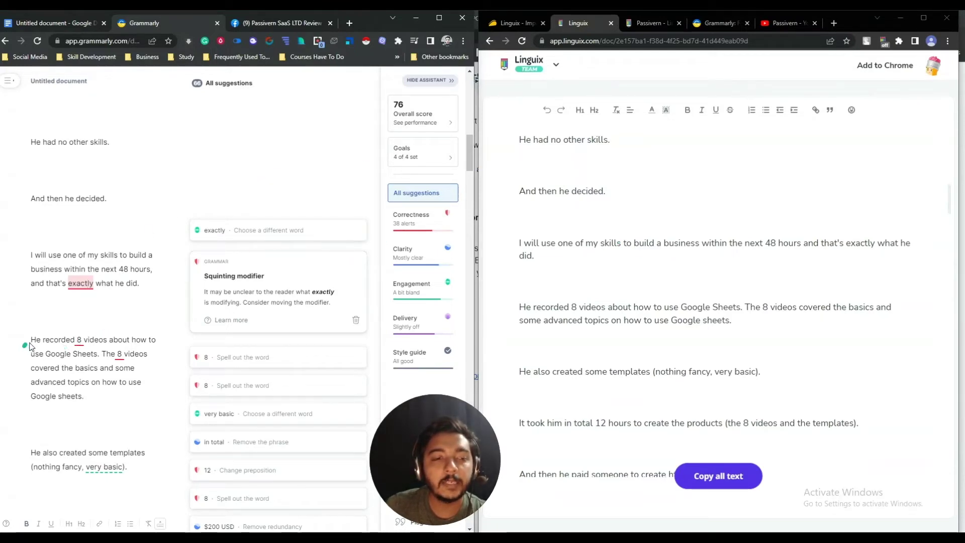
# Accept Grammarly's "eight" for the numeral in "He recorded 8 videos" and check the same paragraph in Linguix
pyautogui.scroll(-2, 40, 307)
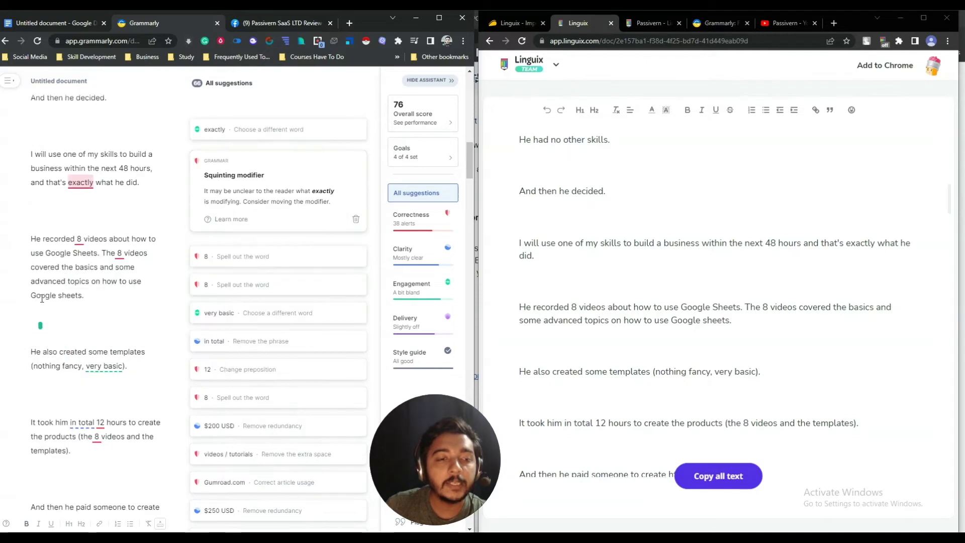
pyautogui.click(78, 239)
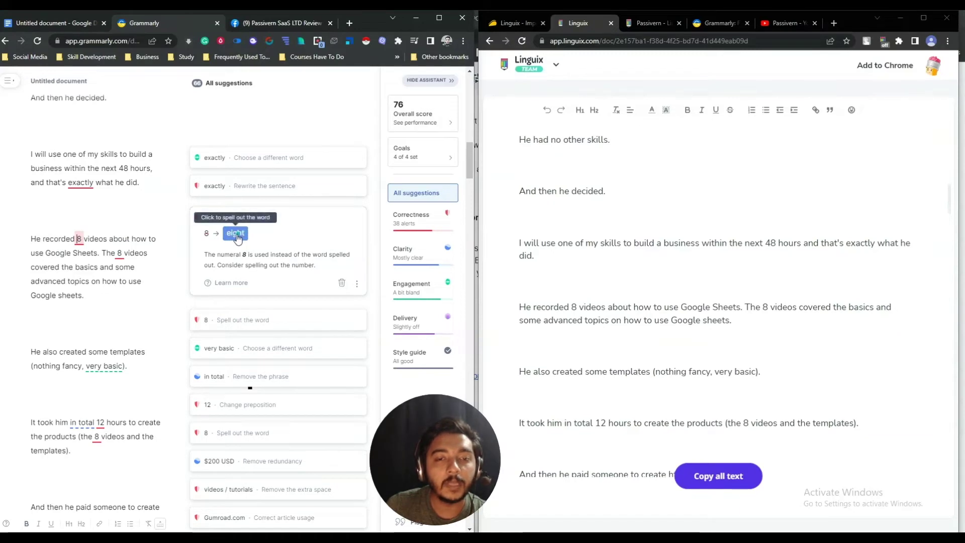
pyautogui.click(246, 237)
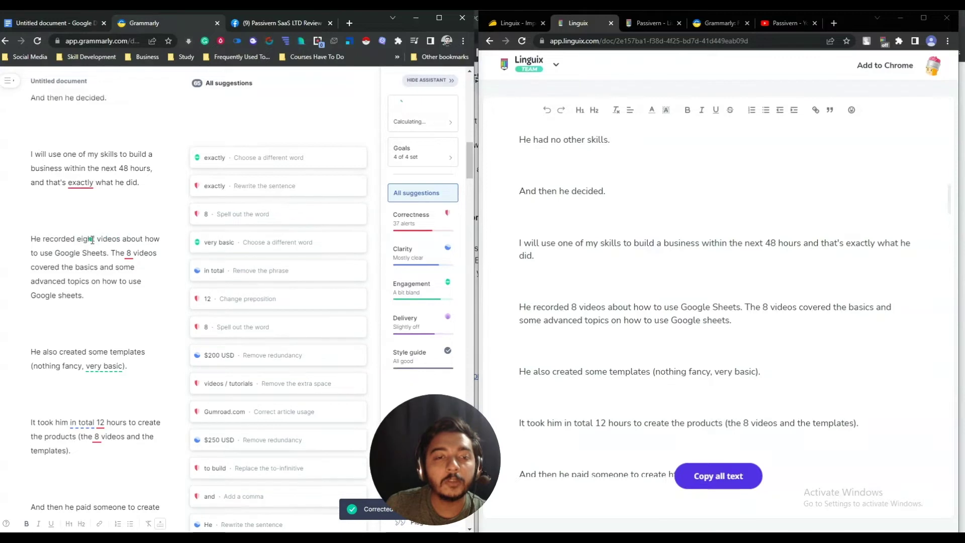
pyautogui.scroll(-1, 754, 252)
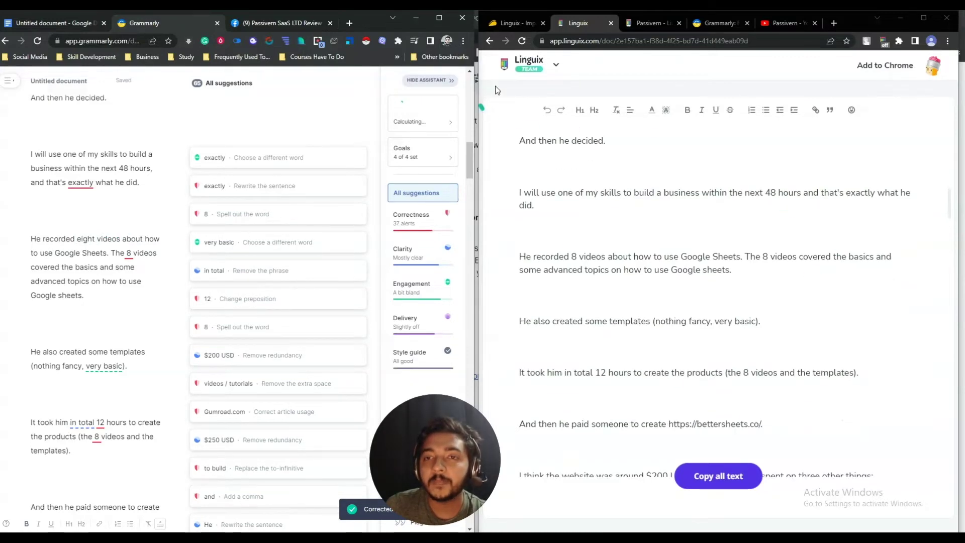
pyautogui.moveTo(762, 250); pyautogui.dragTo(774, 250)
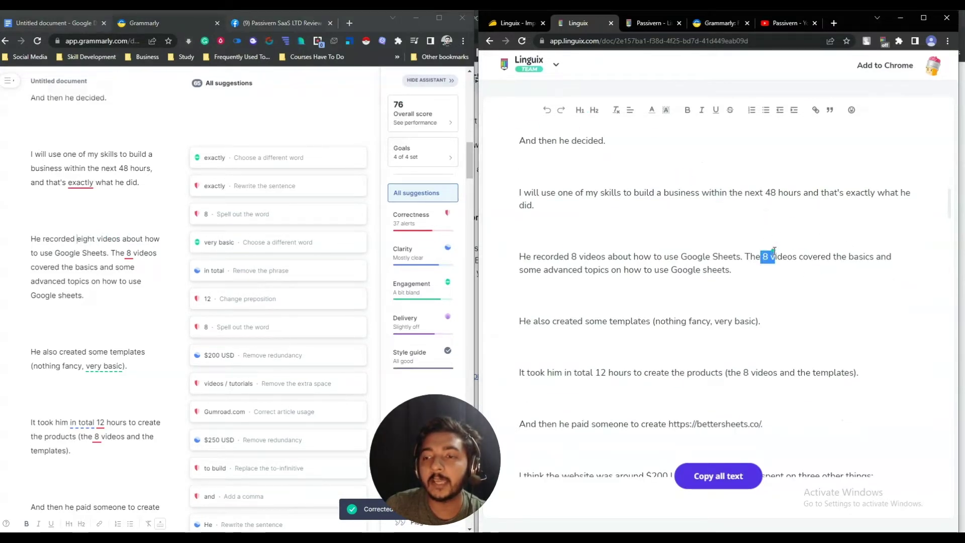
# Accept Grammarly's "eight" in "The 8 videos covered the basics" and compare that numeral in Linguix
pyautogui.click(128, 253)
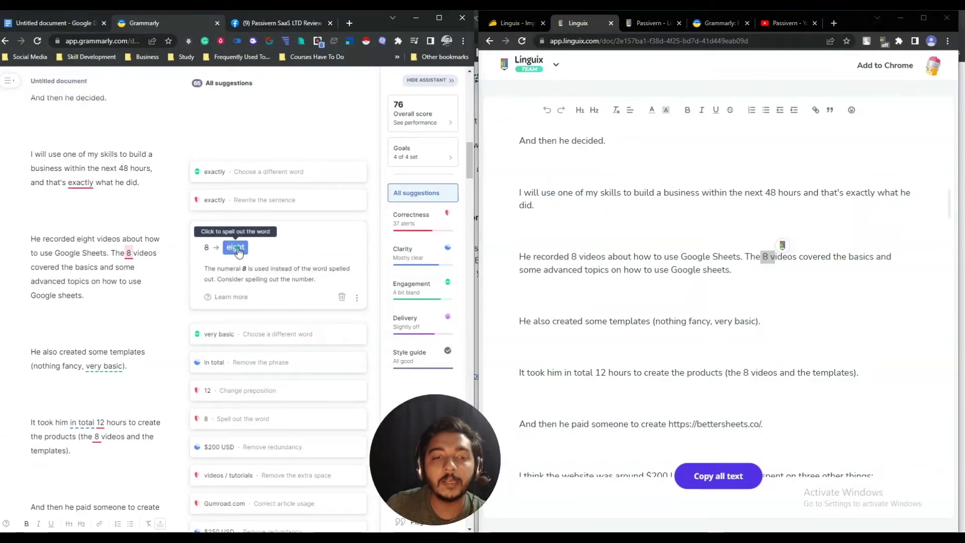
pyautogui.click(238, 252)
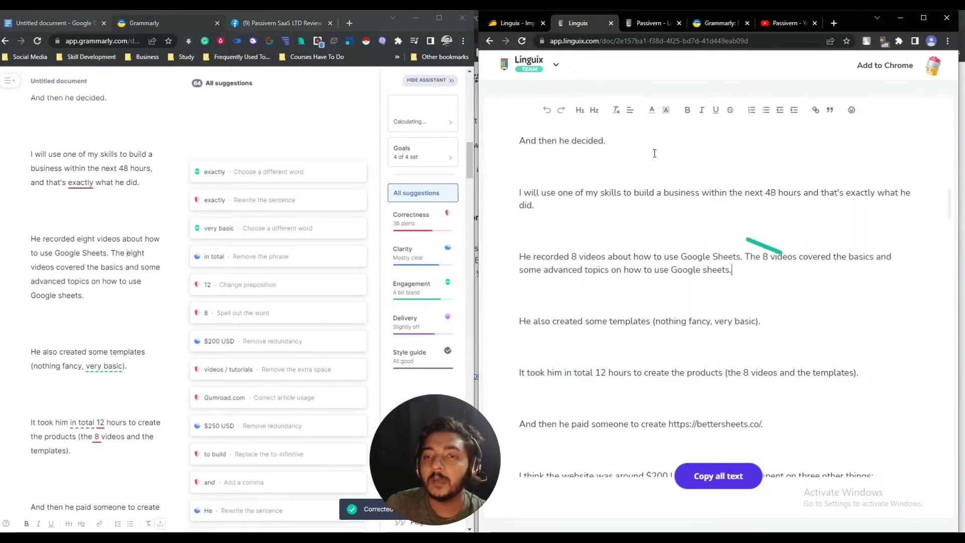
pyautogui.scroll(-3, 753, 265)
pyautogui.scroll(3, 753, 266)
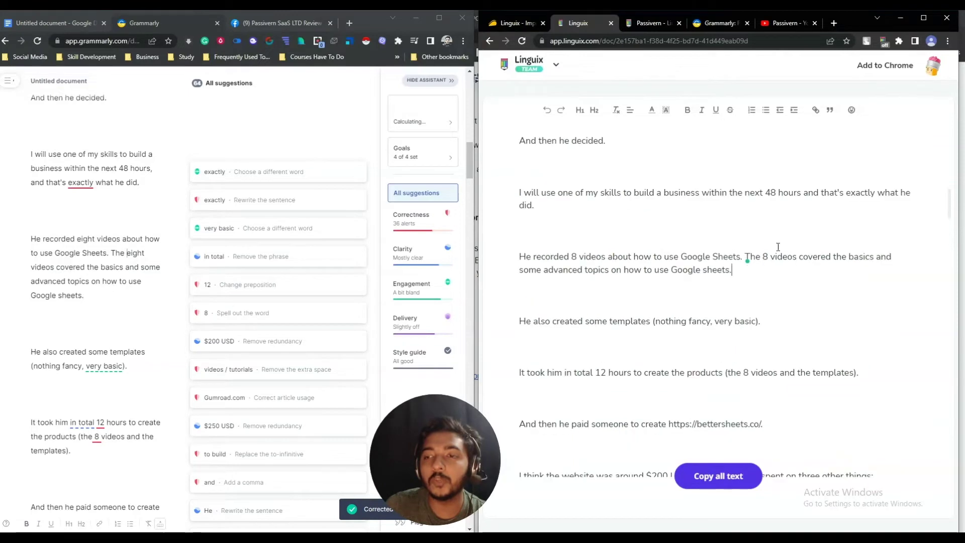
pyautogui.doubleClick(767, 257)
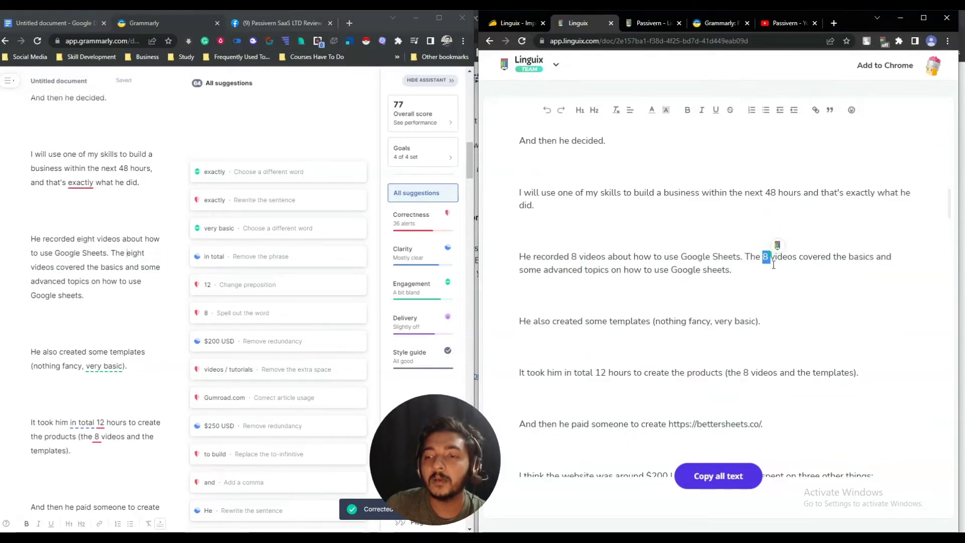
pyautogui.click(771, 274)
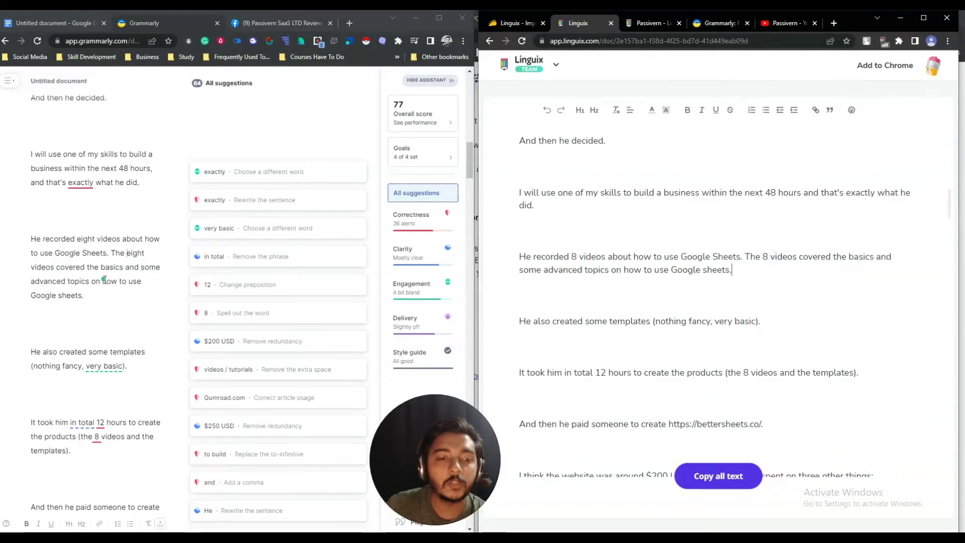
# Accept Grammarly's "fundamental" in place of "very basic" and compare the phrase in the Linguix templates sentence
pyautogui.scroll(-1, 105, 291)
pyautogui.click(108, 315)
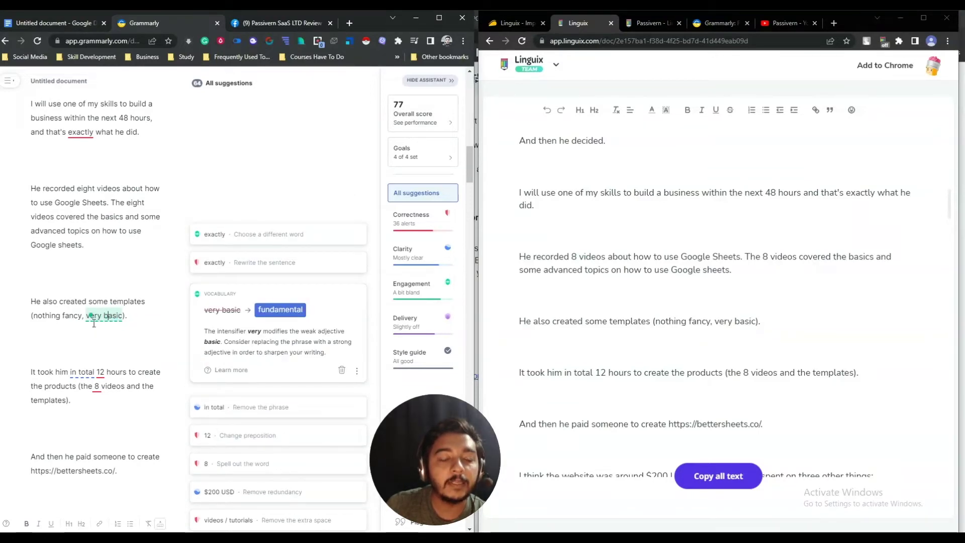
pyautogui.click(285, 309)
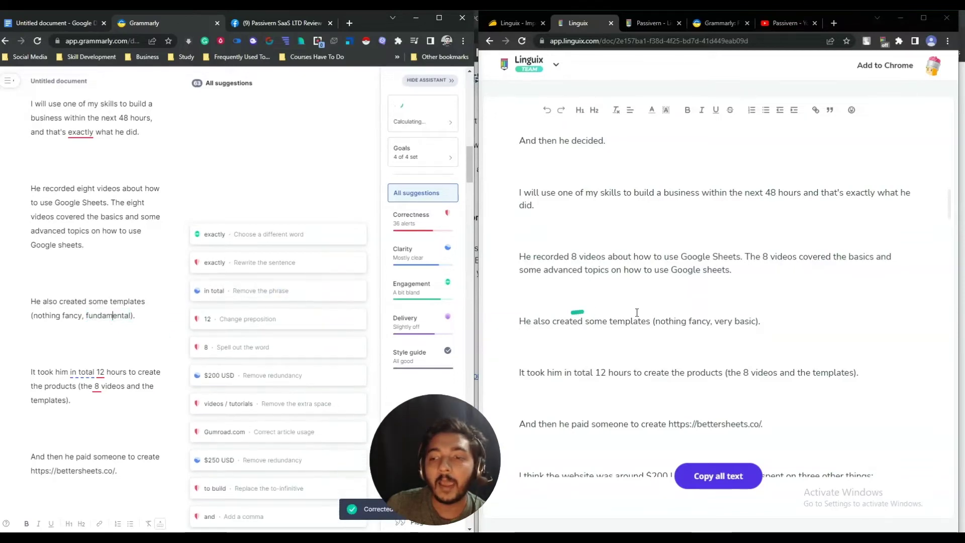
pyautogui.moveTo(720, 321); pyautogui.dragTo(749, 321)
pyautogui.click(745, 321)
# Accept Grammarly's removal of "in total" from the "It took him" sentence and look through the Linguix text for flagged errors
pyautogui.scroll(-3, 88, 270)
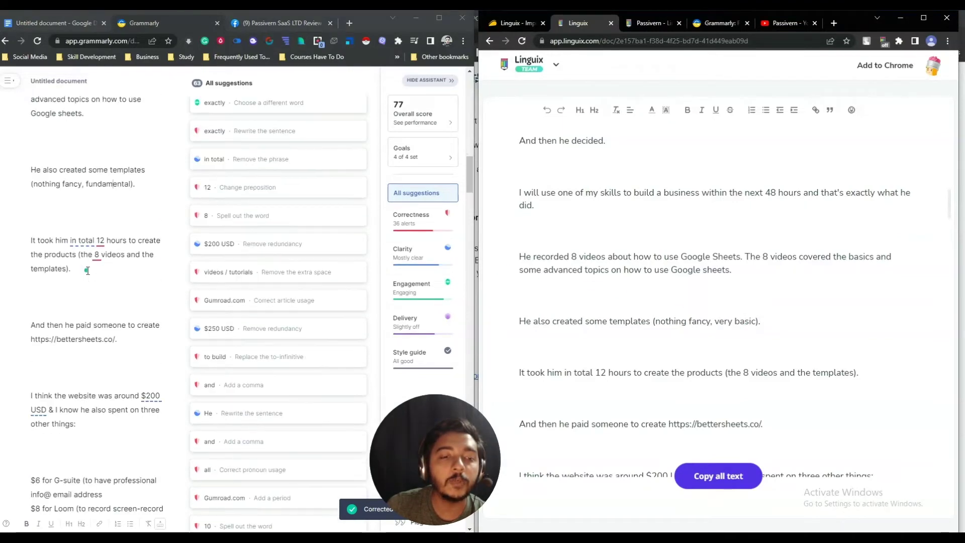
pyautogui.click(81, 222)
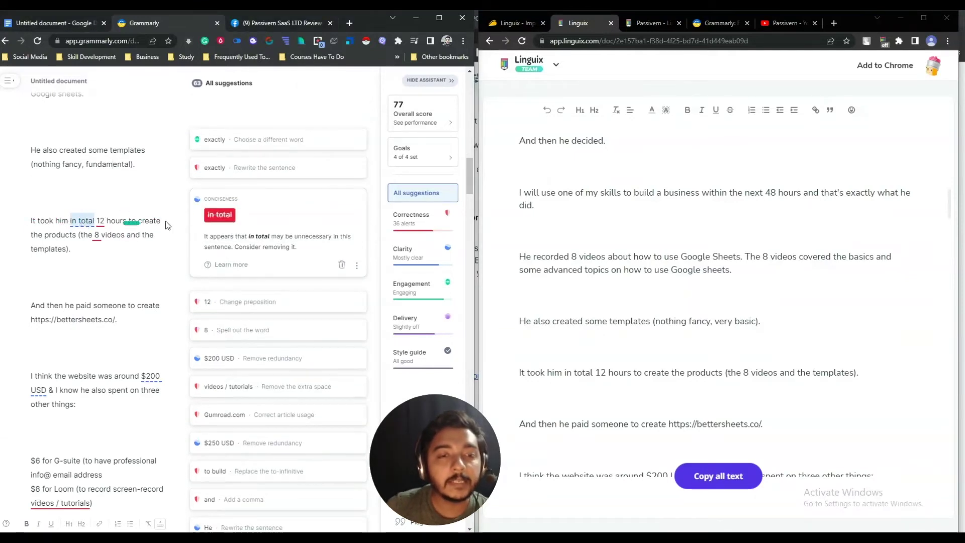
pyautogui.click(218, 216)
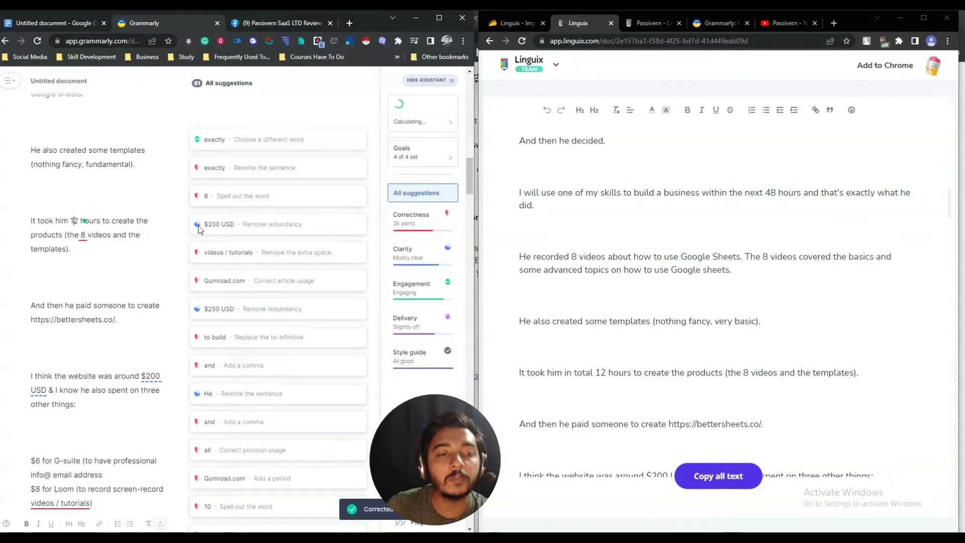
pyautogui.scroll(-2, 619, 242)
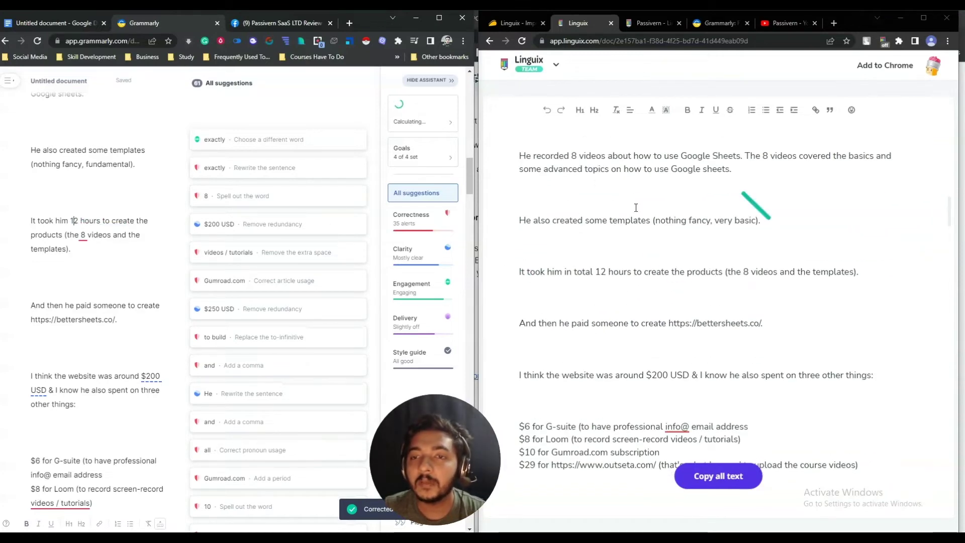
pyautogui.scroll(-1, 712, 265)
pyautogui.scroll(-10, 712, 266)
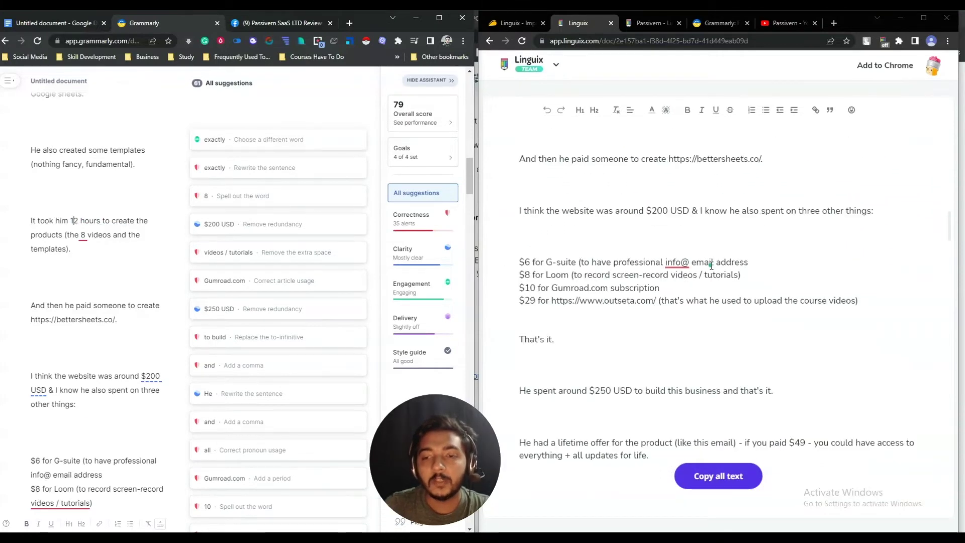
pyautogui.scroll(2, 711, 266)
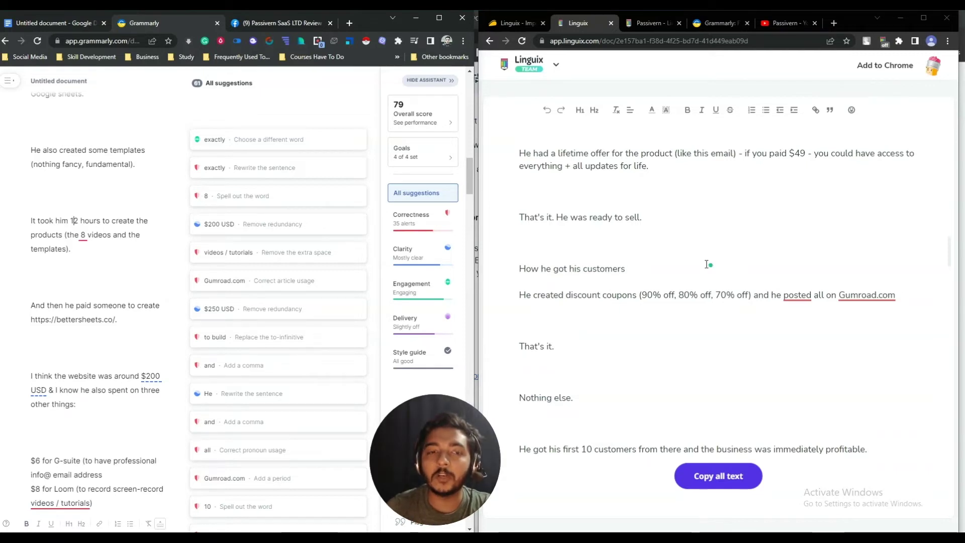
# In Grammarly, spell out "8" as "eight" in the "It took him" sentence and shorten "$200 USD" to "$200"
pyautogui.click(81, 235)
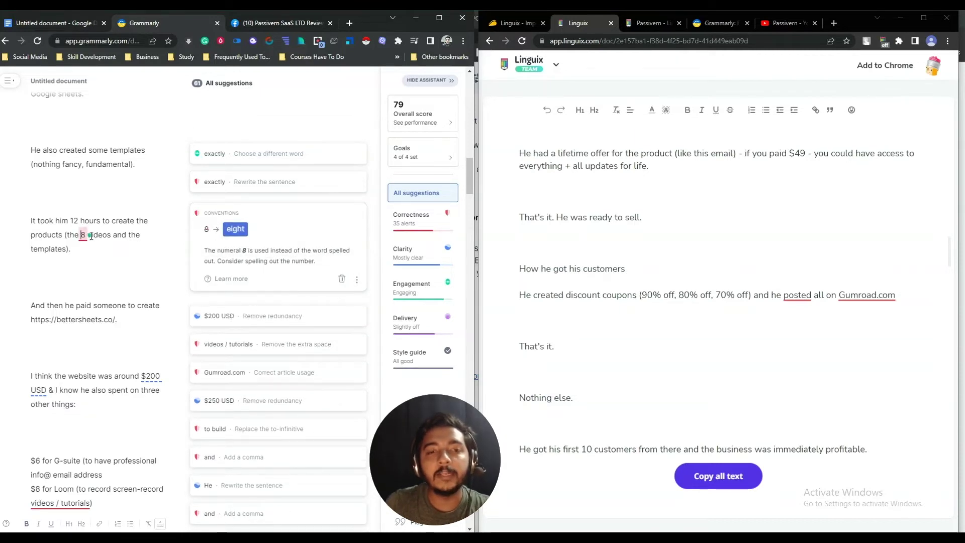
pyautogui.click(233, 229)
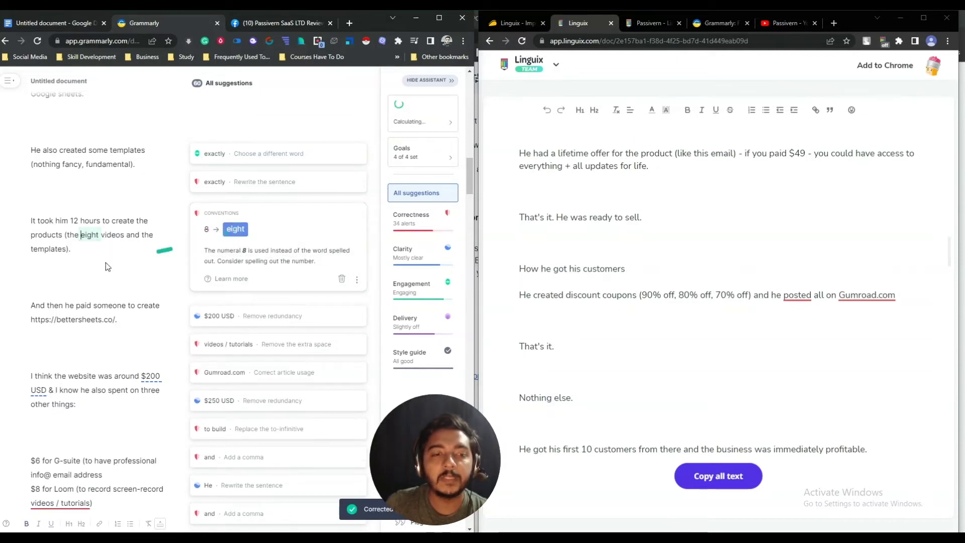
pyautogui.scroll(-2, 100, 302)
pyautogui.click(147, 277)
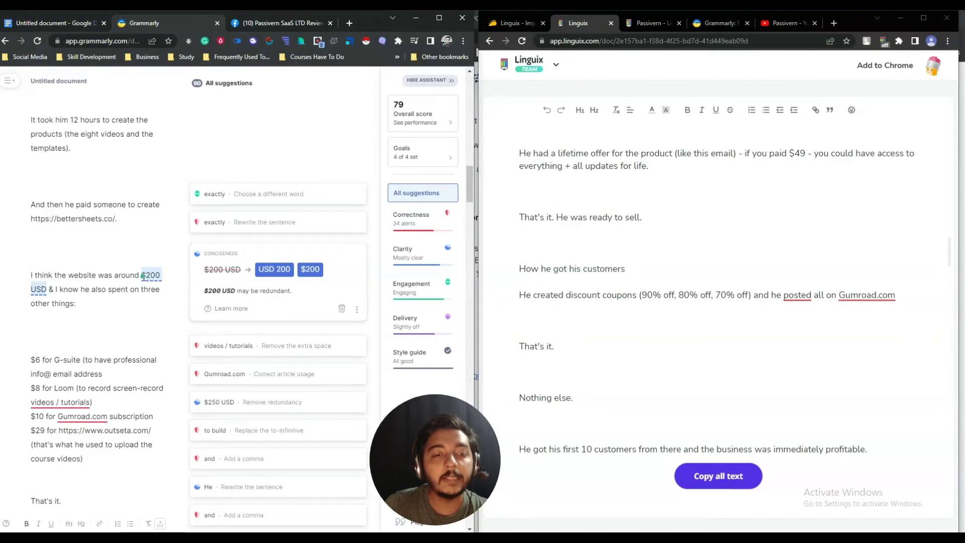
pyautogui.moveTo(152, 276); pyautogui.dragTo(162, 278)
pyautogui.click(143, 276)
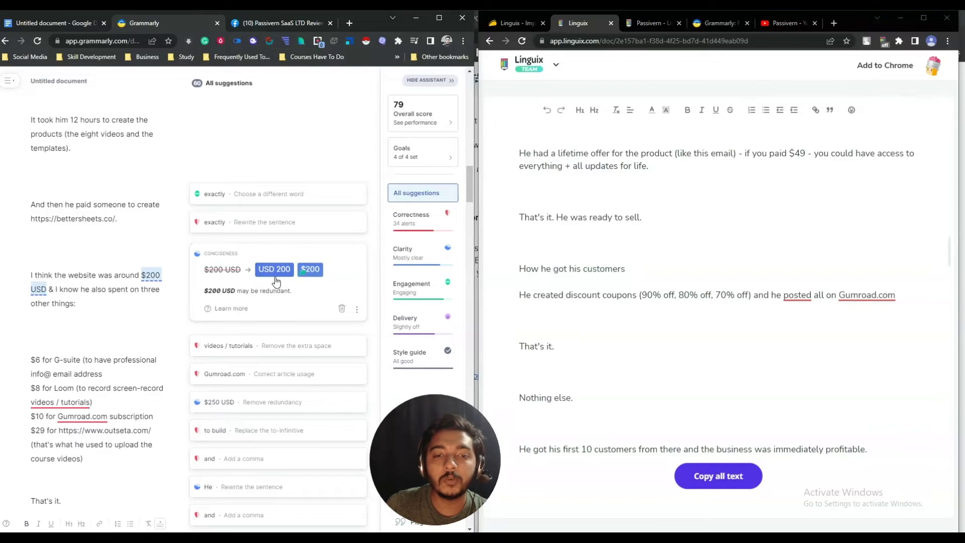
pyautogui.click(312, 271)
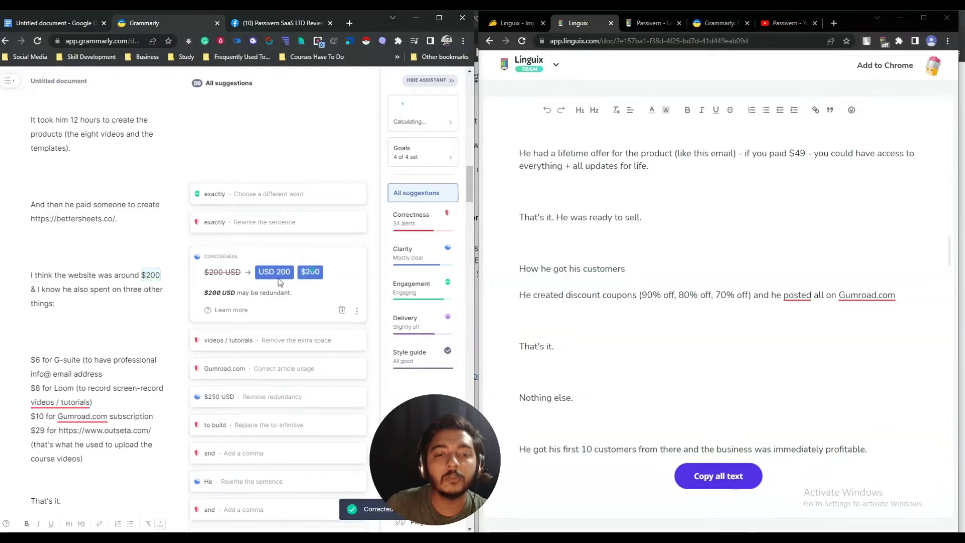
# View Linguix's suggestion for "posted" and check how it treats "$250 USD" in the "He spent around" sentence
pyautogui.click(797, 295)
pyautogui.scroll(-2, 696, 289)
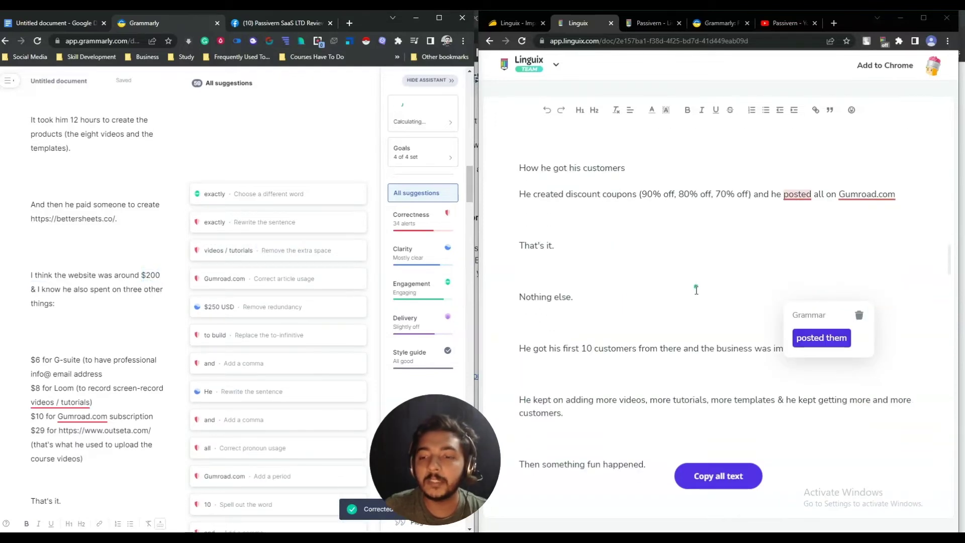
pyautogui.scroll(9, 695, 291)
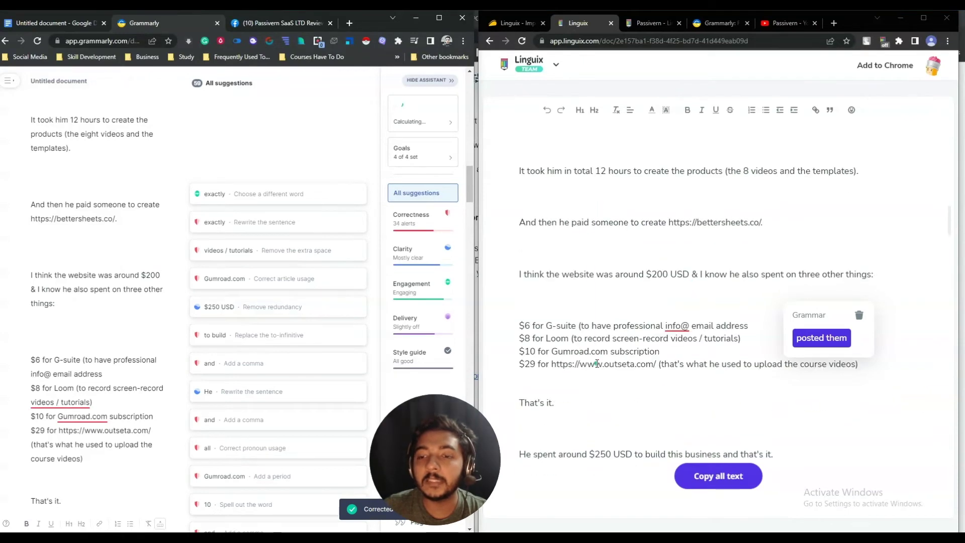
pyautogui.scroll(-3, 597, 364)
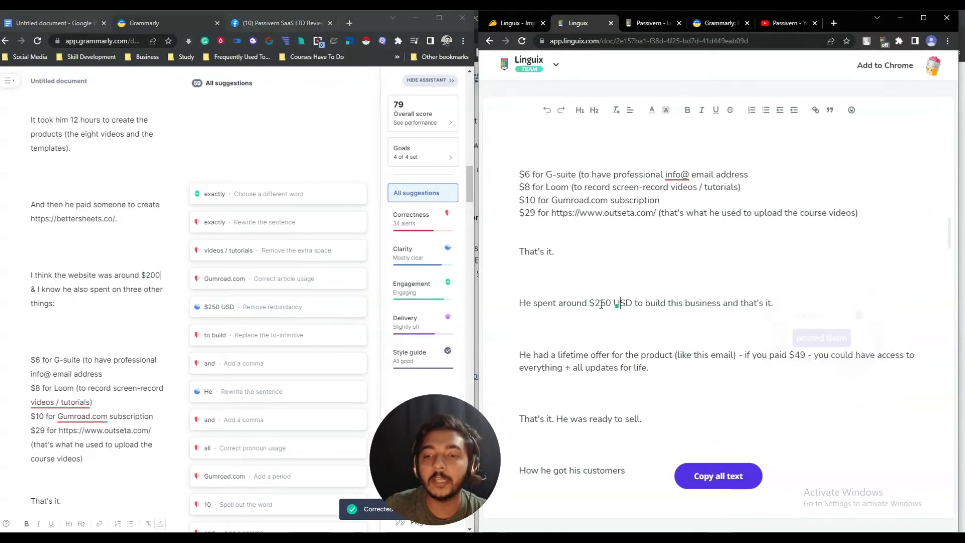
pyautogui.moveTo(590, 303); pyautogui.dragTo(641, 302)
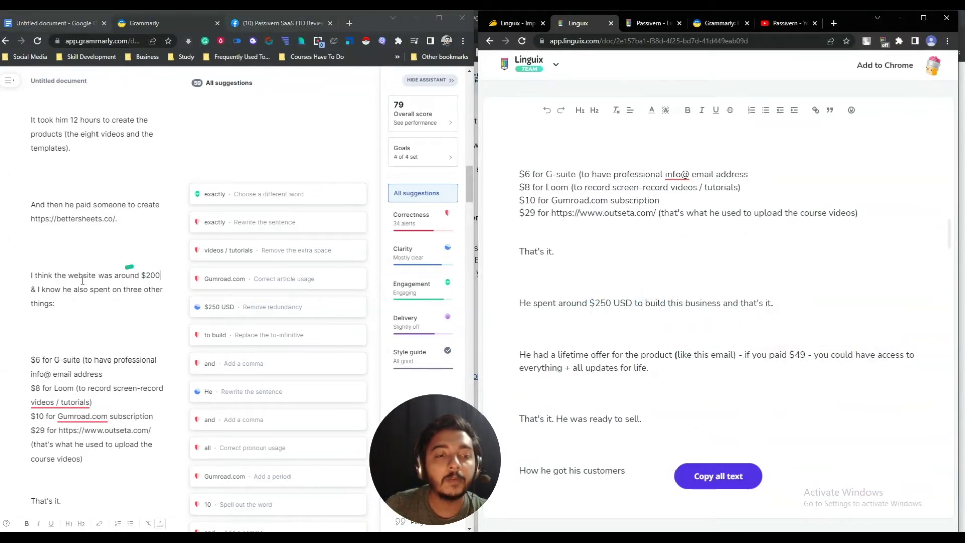
# Search the Linguix document for the full "I think the website was around $200" sentence copied from Grammarly
pyautogui.moveTo(31, 276); pyautogui.dragTo(87, 305)
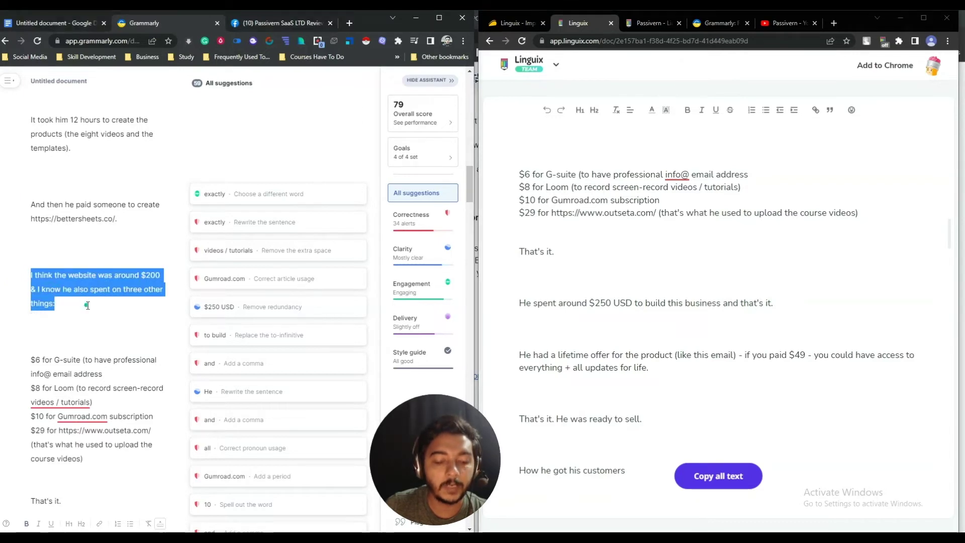
pyautogui.click(541, 253)
pyautogui.hotkey('ctrl', 'f')
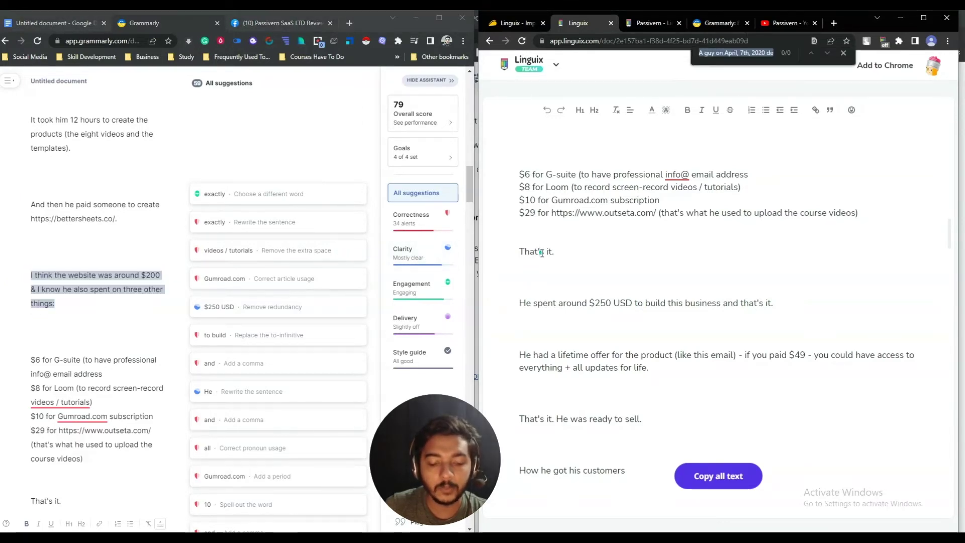
pyautogui.hotkey('ctrl', 'v')
pyautogui.press('BackSpace')
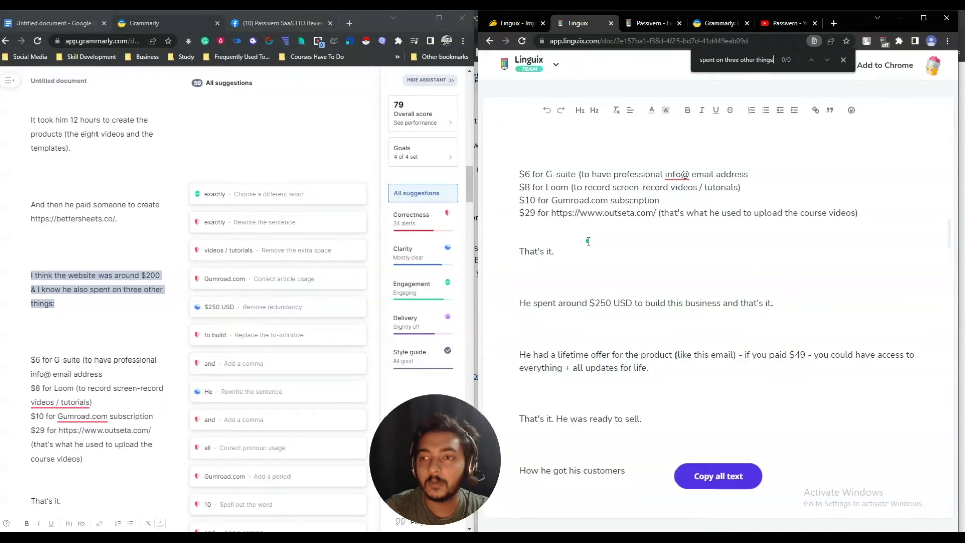
pyautogui.press('BackSpace')
pyautogui.press('BackSpace')
pyautogui.press('BackSpace')
pyautogui.press('BackSpace')
pyautogui.press('BackSpace')
pyautogui.press('BackSpace')
pyautogui.press('BackSpace')
pyautogui.press('BackSpace')
pyautogui.press('BackSpace')
pyautogui.press('BackSpace')
pyautogui.press('BackSpace')
pyautogui.press('BackSpace')
pyautogui.press('BackSpace')
pyautogui.press('BackSpace')
pyautogui.press('BackSpace')
pyautogui.press('BackSpace')
pyautogui.press('BackSpace')
pyautogui.press('BackSpace')
pyautogui.press('BackSpace')
pyautogui.press('BackSpace')
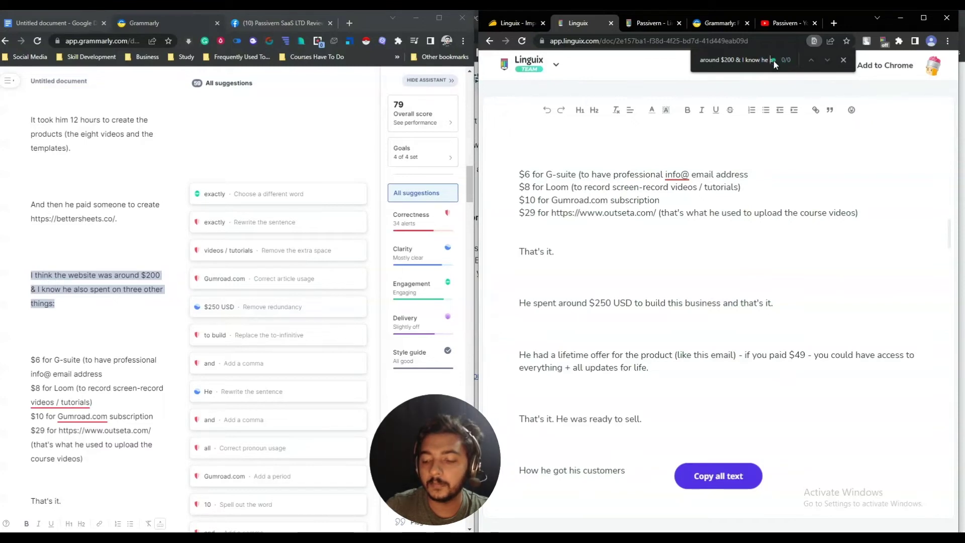
# Find "I think the website was" in the Linguix document and check whether "$200 USD" in that sentence gets a suggestion
pyautogui.hotkey('ctrl', 'a')
pyautogui.write('I think the website was')
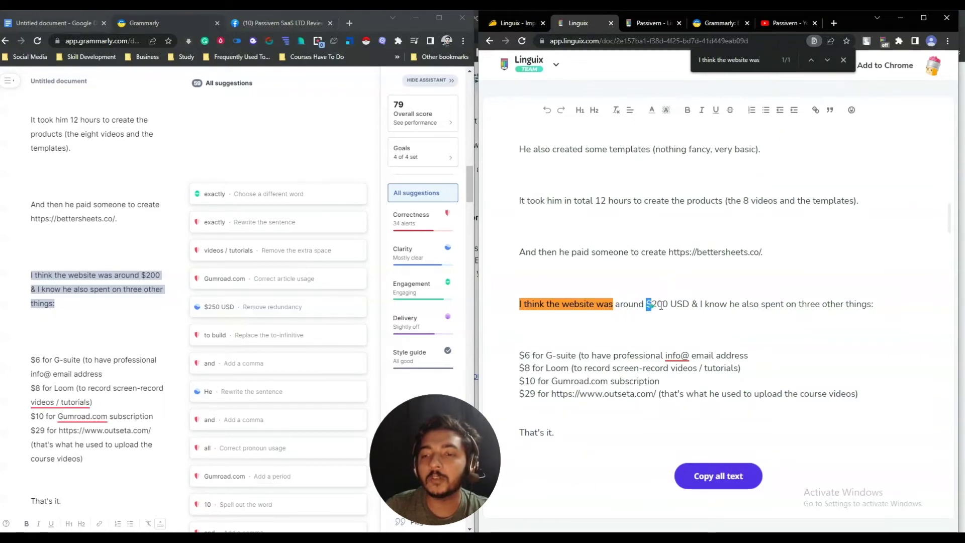
pyautogui.moveTo(661, 306); pyautogui.dragTo(689, 304)
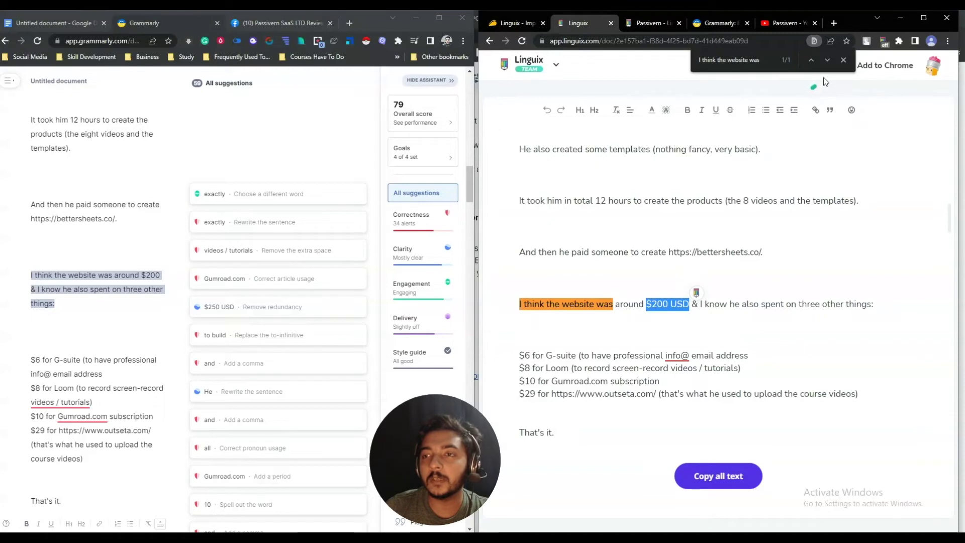
pyautogui.click(844, 60)
pyautogui.click(661, 305)
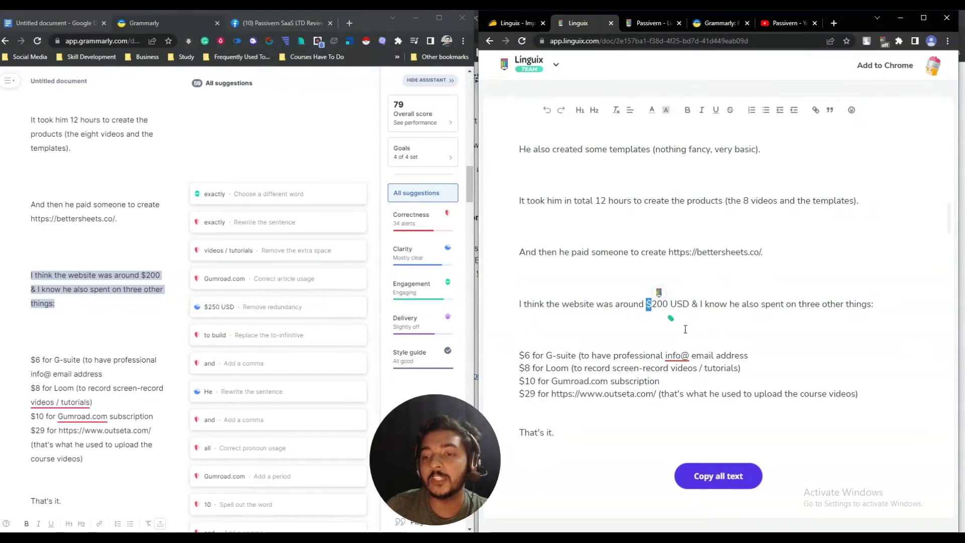
pyautogui.doubleClick(683, 306)
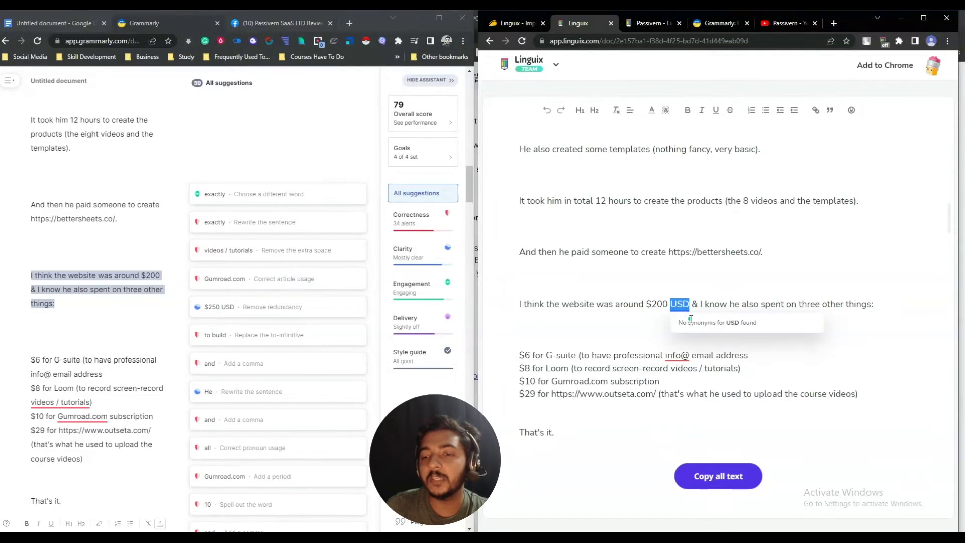
pyautogui.click(700, 302)
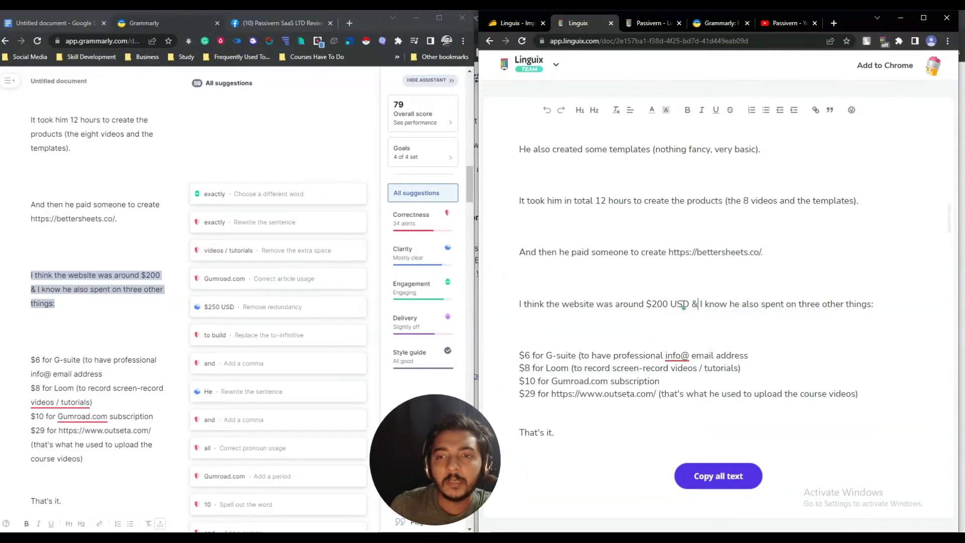
pyautogui.click(556, 64)
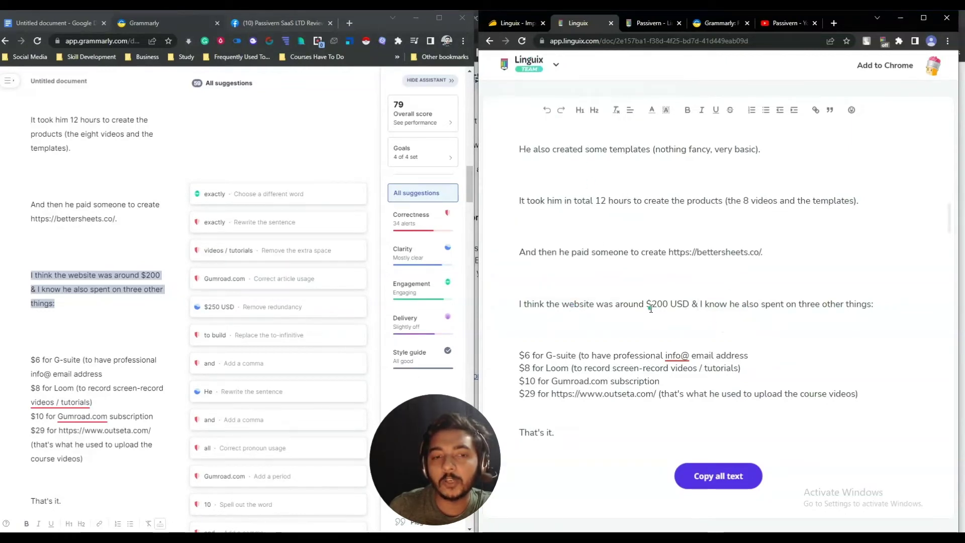
# Accept Linguix's suggestion "sell it" in place of "sell" in the graphic design course line
pyautogui.scroll(-6, 55, 343)
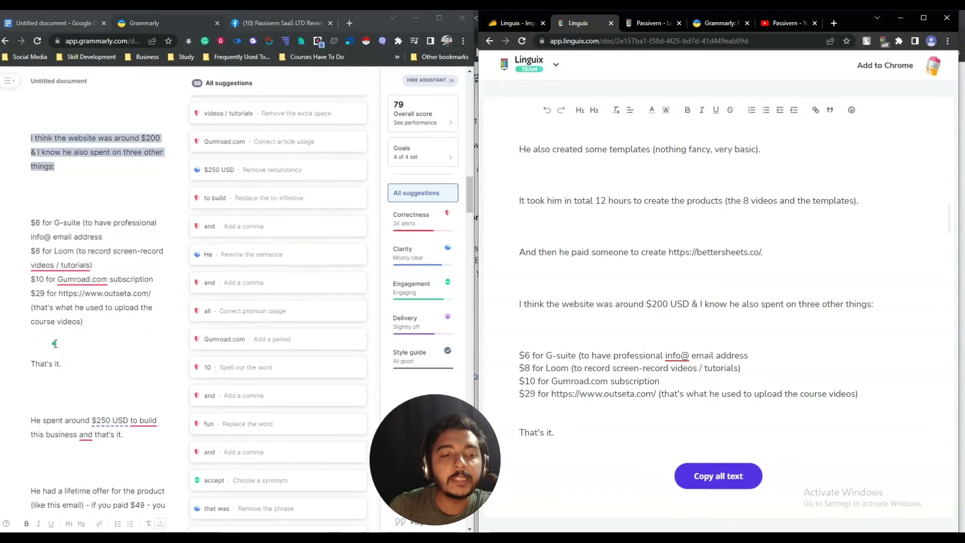
pyautogui.scroll(-10, 55, 344)
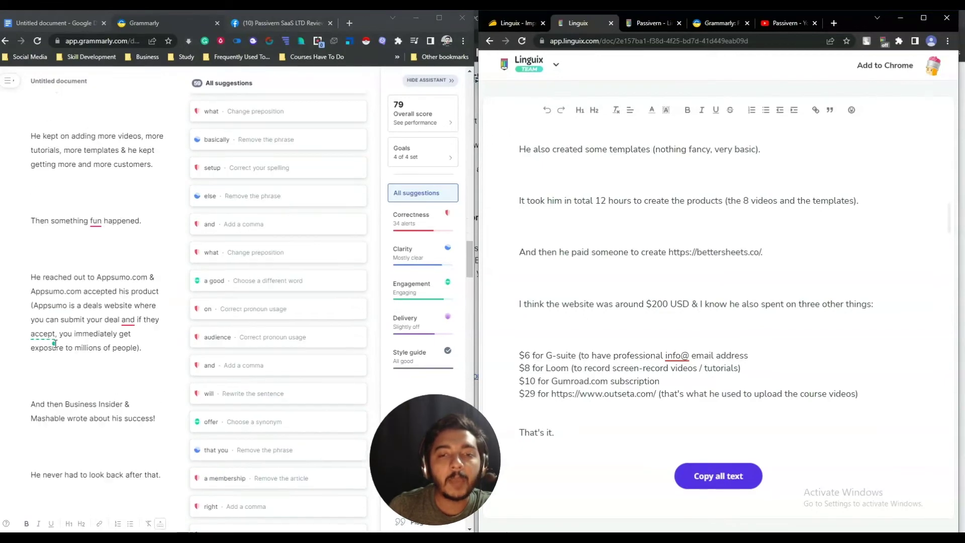
pyautogui.scroll(-20, 665, 254)
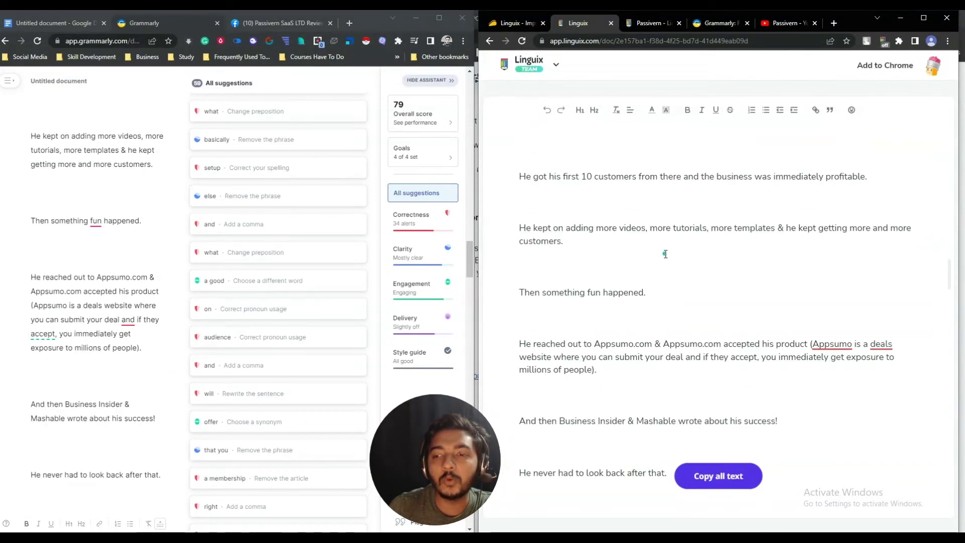
pyautogui.scroll(-20, 665, 254)
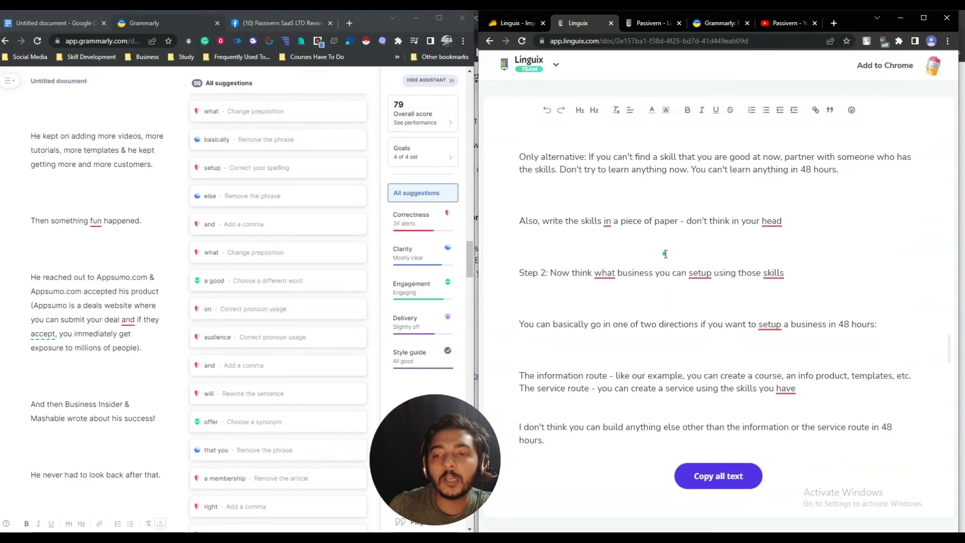
pyautogui.scroll(-20, 665, 254)
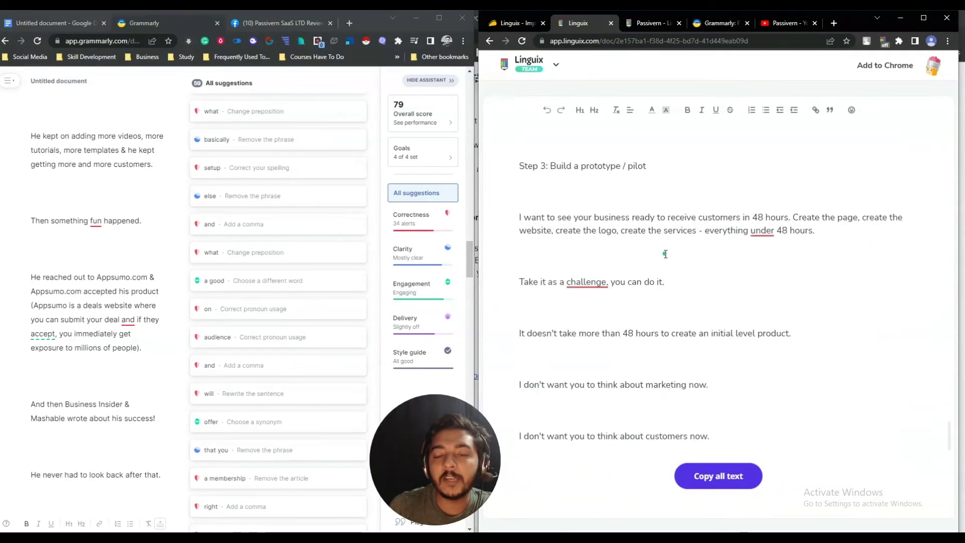
pyautogui.scroll(10, 665, 254)
pyautogui.moveTo(674, 400)
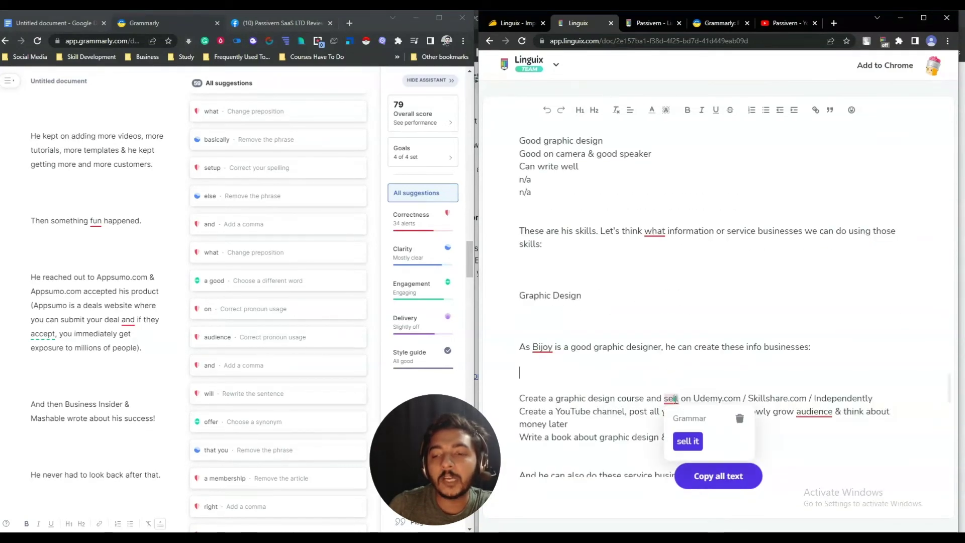
pyautogui.click(689, 440)
pyautogui.moveTo(816, 414)
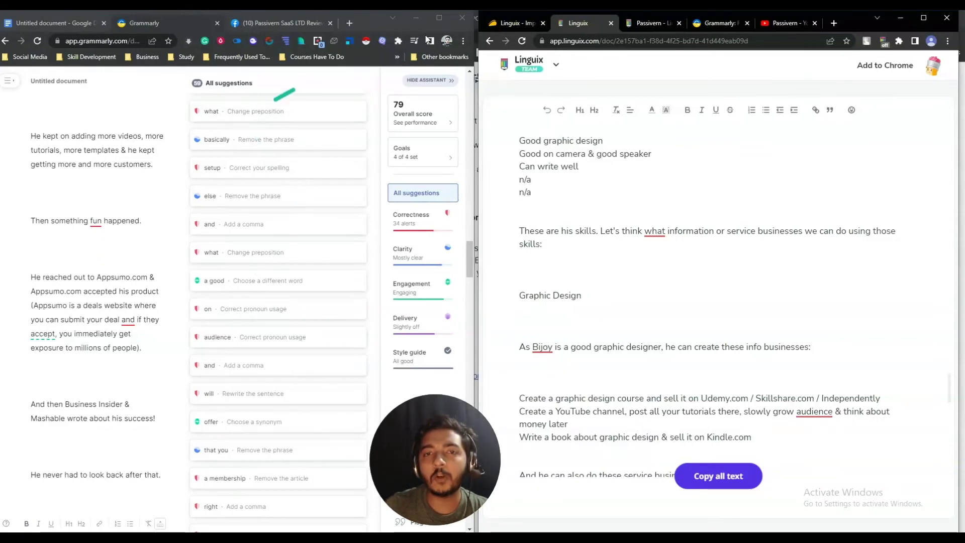
# Maximize the Grammarly browser window, switch to the blank Google Docs document, and view the Grammarly extension's quick settings
pyautogui.click(444, 18)
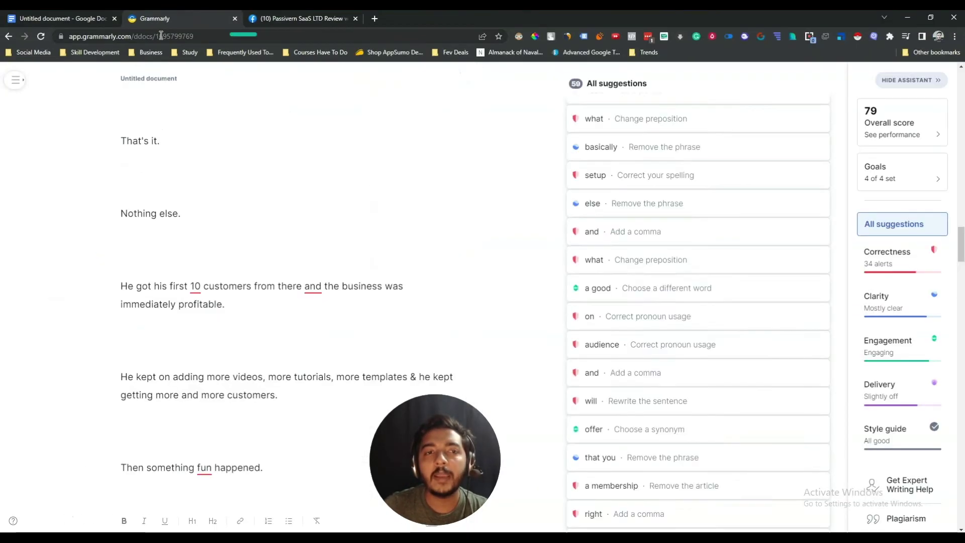
pyautogui.click(61, 20)
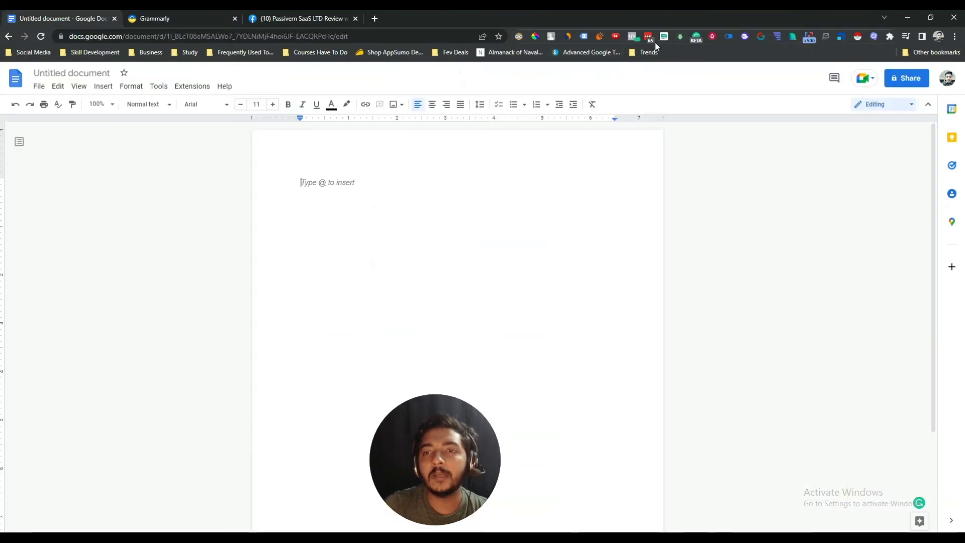
pyautogui.click(696, 39)
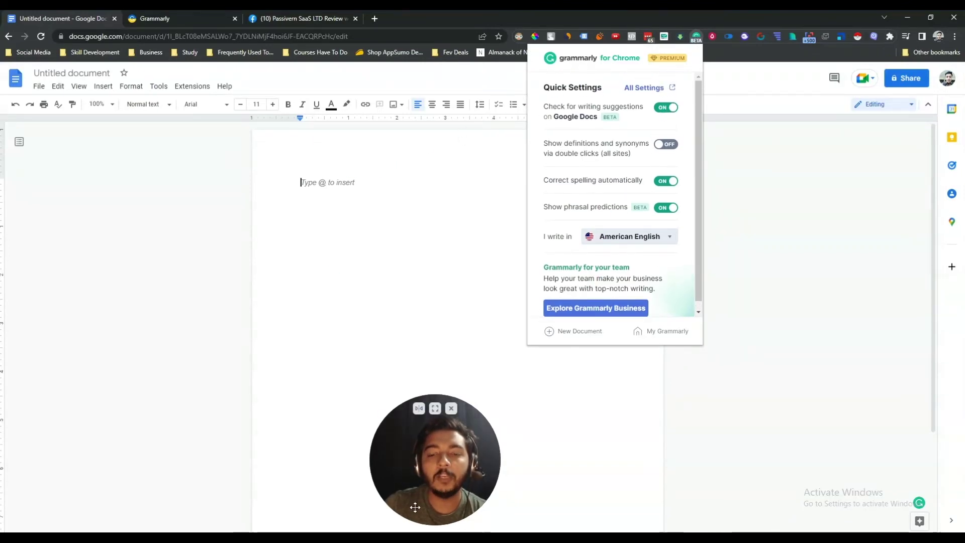
pyautogui.click(319, 198)
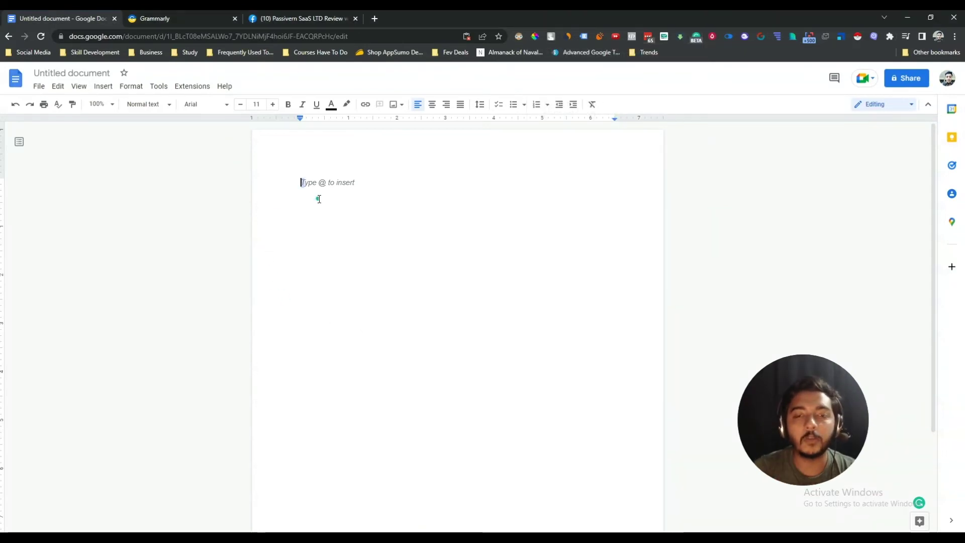
pyautogui.press('Return')
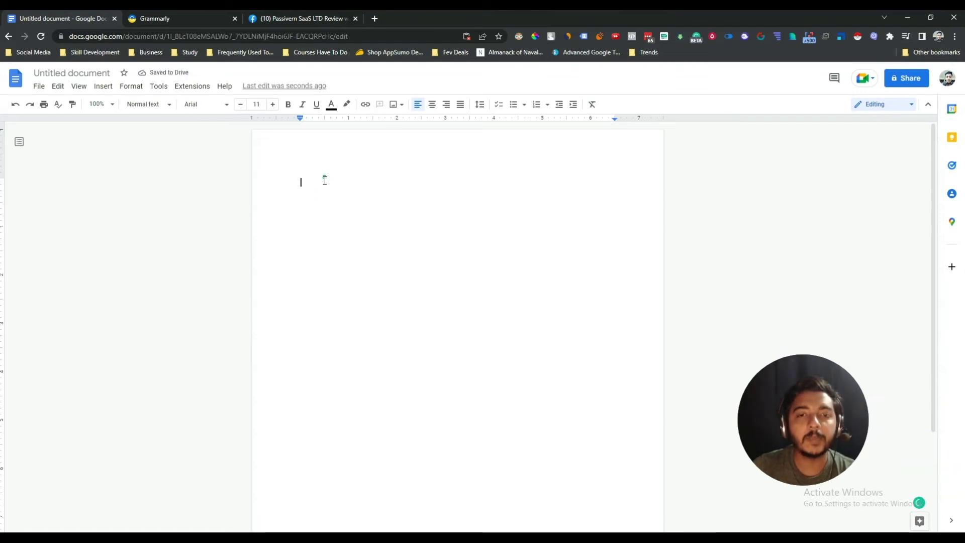
pyautogui.press('super+v')
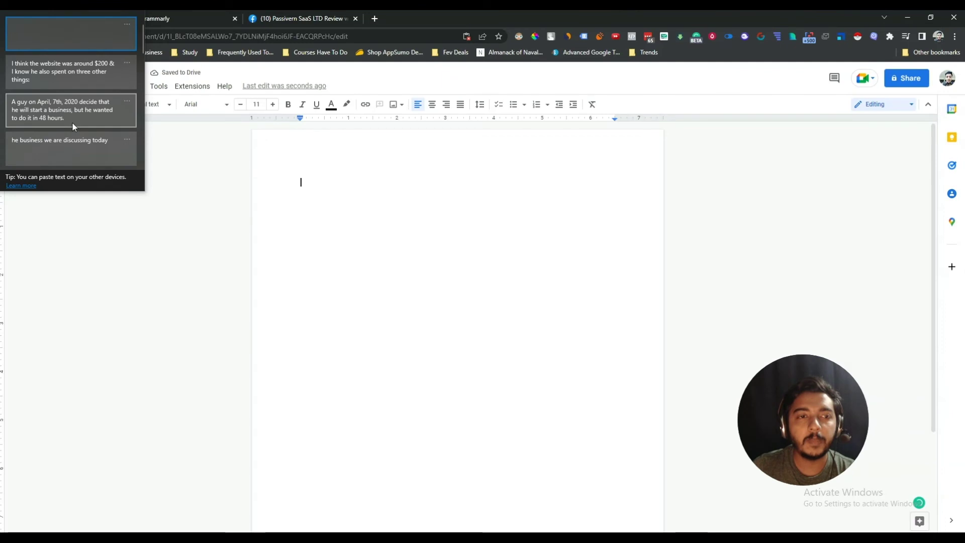
pyautogui.click(71, 122)
pyautogui.tripleClick(431, 182)
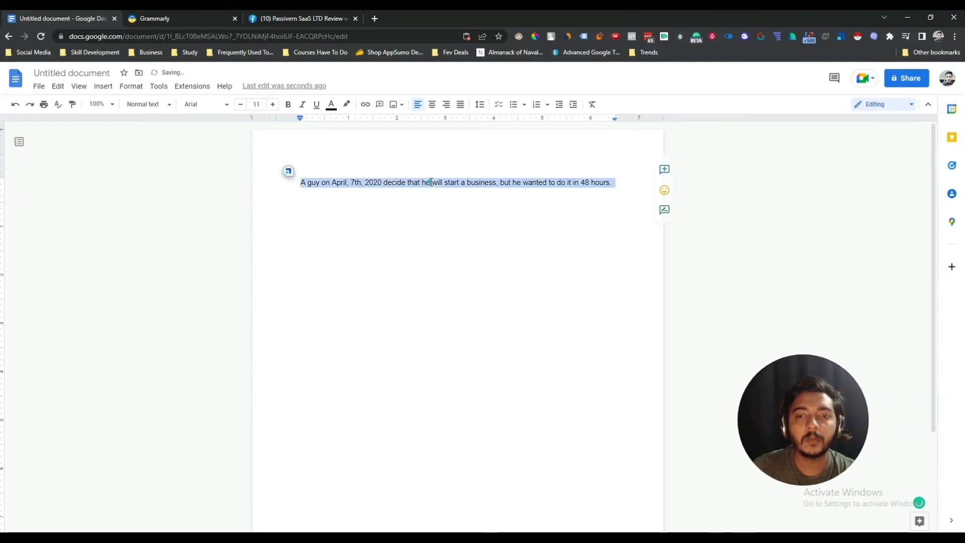
pyautogui.hotkey('ctrl', 'x')
# Paste the full "Formal Friday #2" newsletter text from the clipboard history into the Google Docs document and return to its beginning
pyautogui.press('super+v')
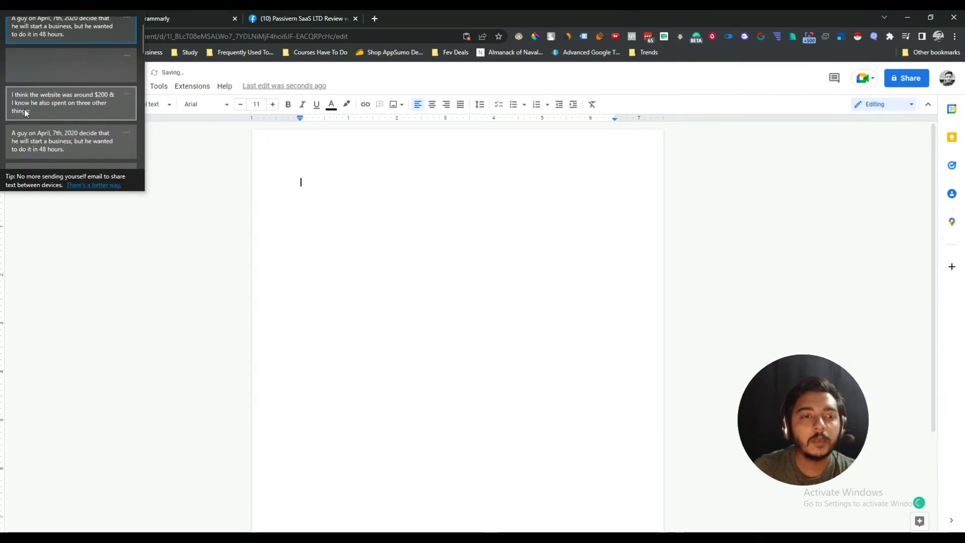
pyautogui.scroll(-5, 35, 108)
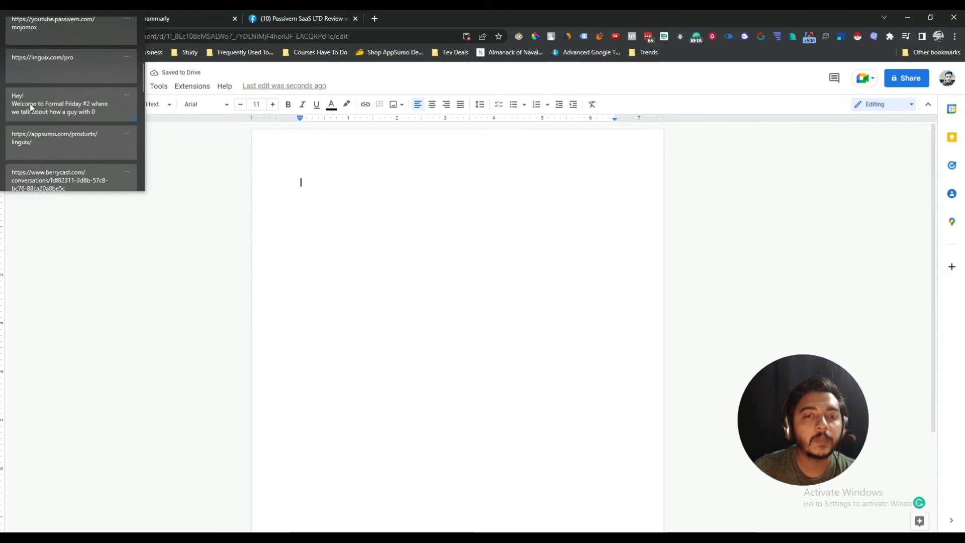
pyautogui.click(364, 200)
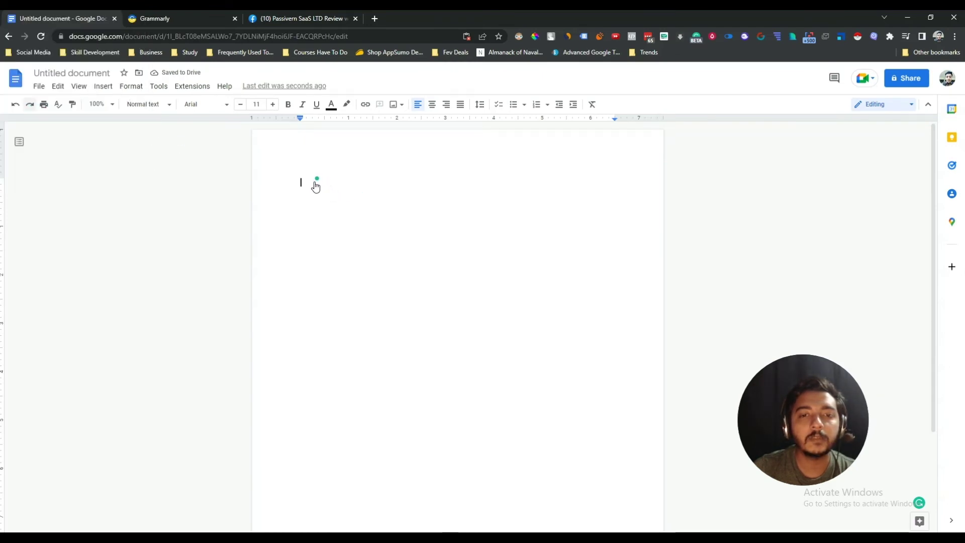
pyautogui.hotkey('ctrl', 'v')
pyautogui.scroll(20, 363, 237)
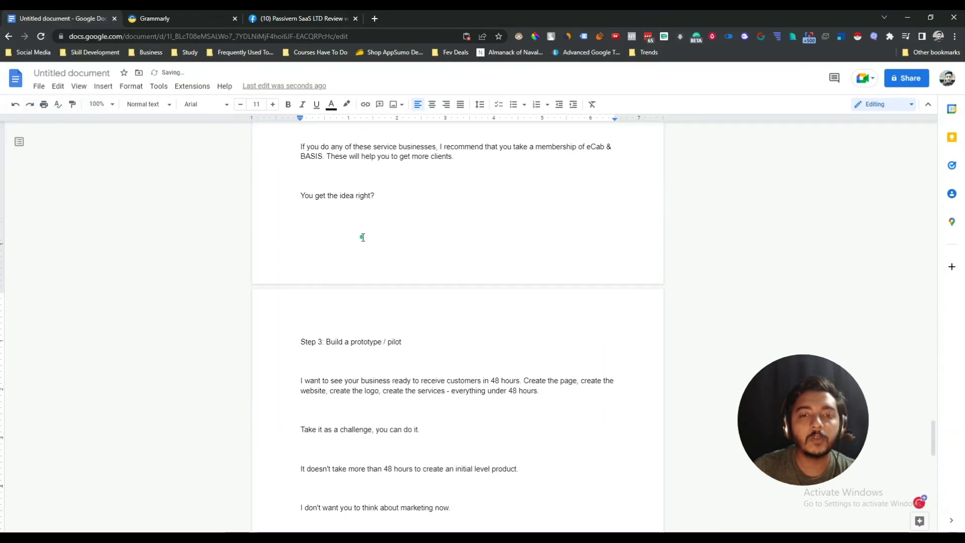
pyautogui.scroll(20, 363, 237)
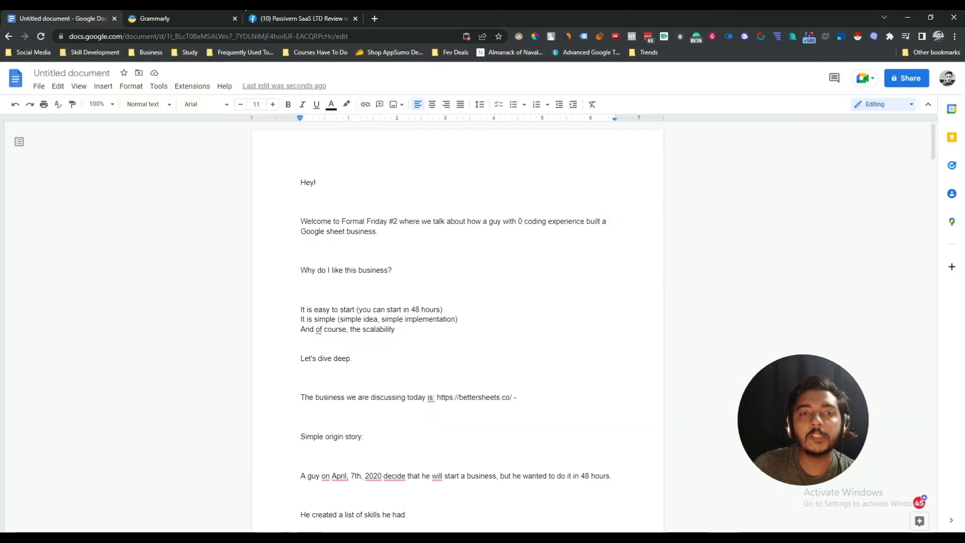
# Switch to the Linguix browser window, maximize it, and create a blank Google Docs document in a new tab
pyautogui.hotkey('alt', 'Tab')
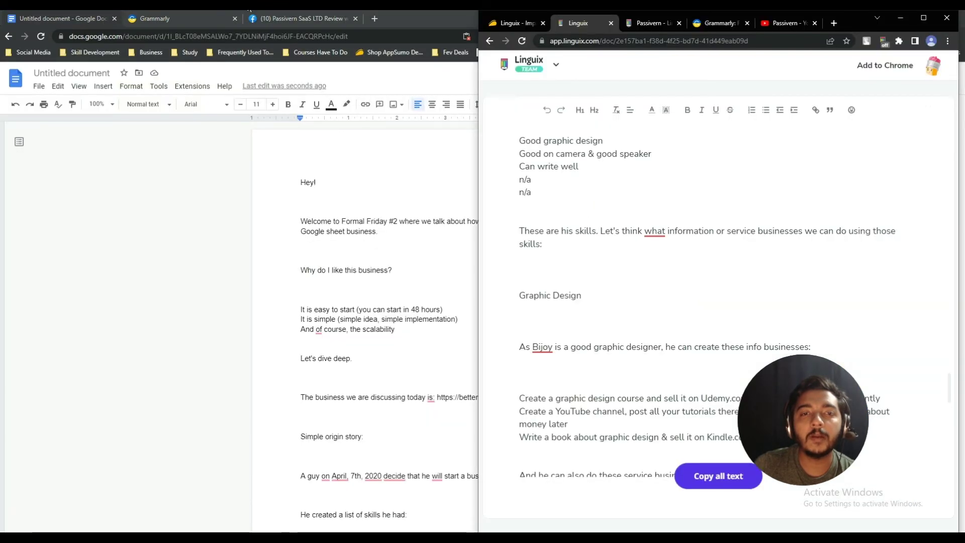
pyautogui.click(931, 17)
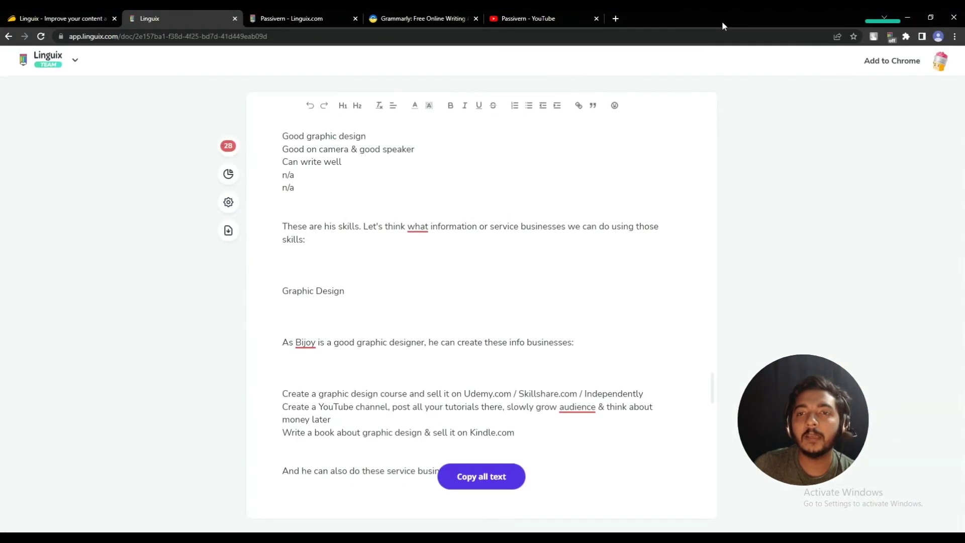
pyautogui.click(616, 19)
pyautogui.write('new.')
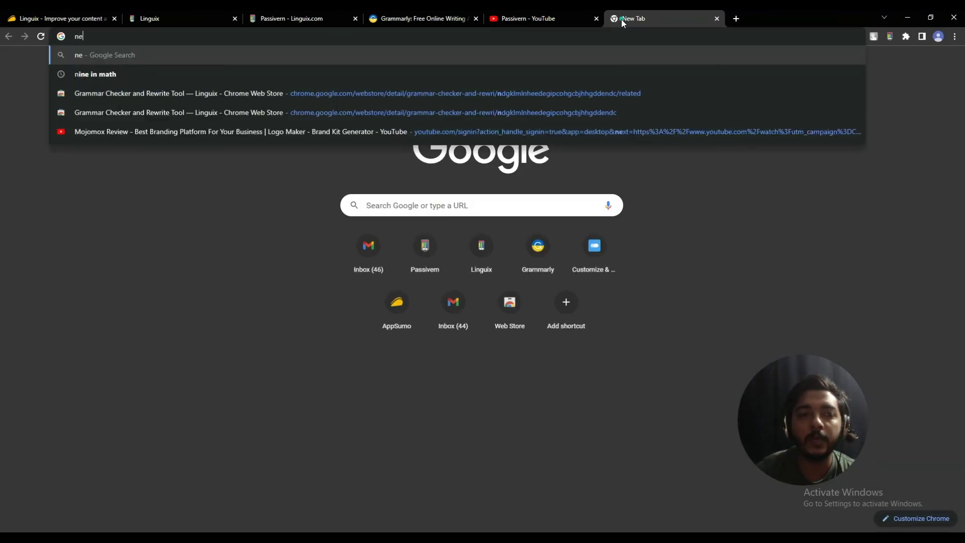
pyautogui.write('do')
pyautogui.hotkey('ctrl', 'a')
pyautogui.press('BackSpace')
pyautogui.write('doc')
pyautogui.write('w')
pyautogui.press('Return')
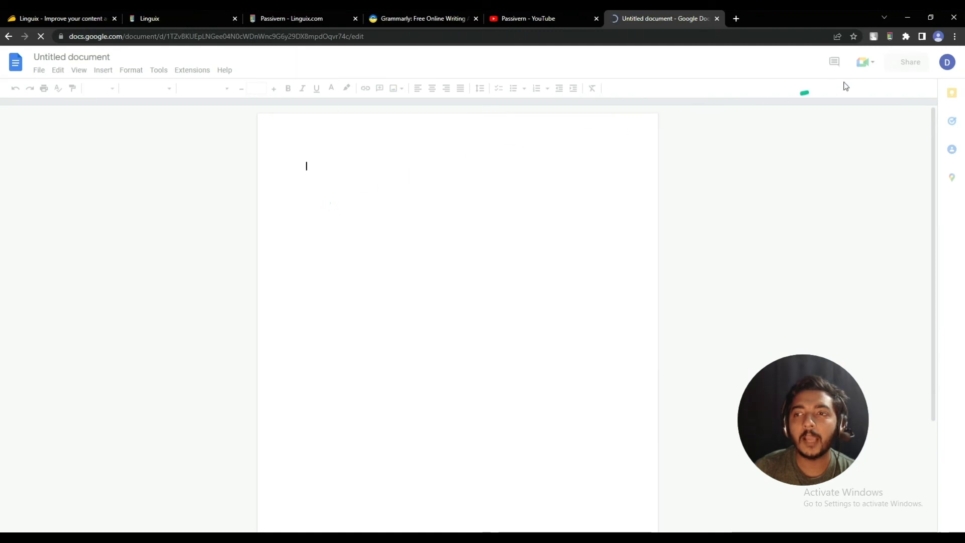
# Check the Linguix extension's setting for docs.google.com and return to the blank document's body
pyautogui.click(892, 40)
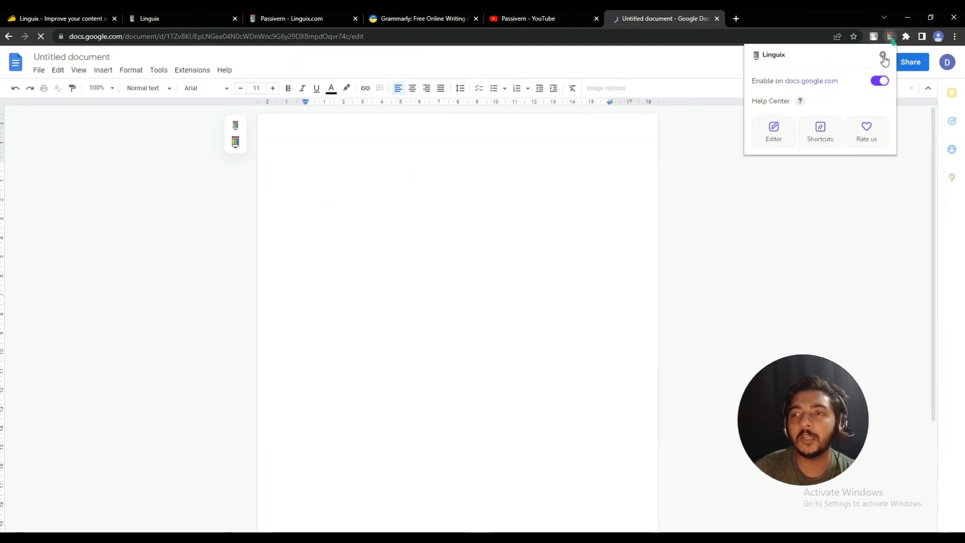
pyautogui.click(369, 164)
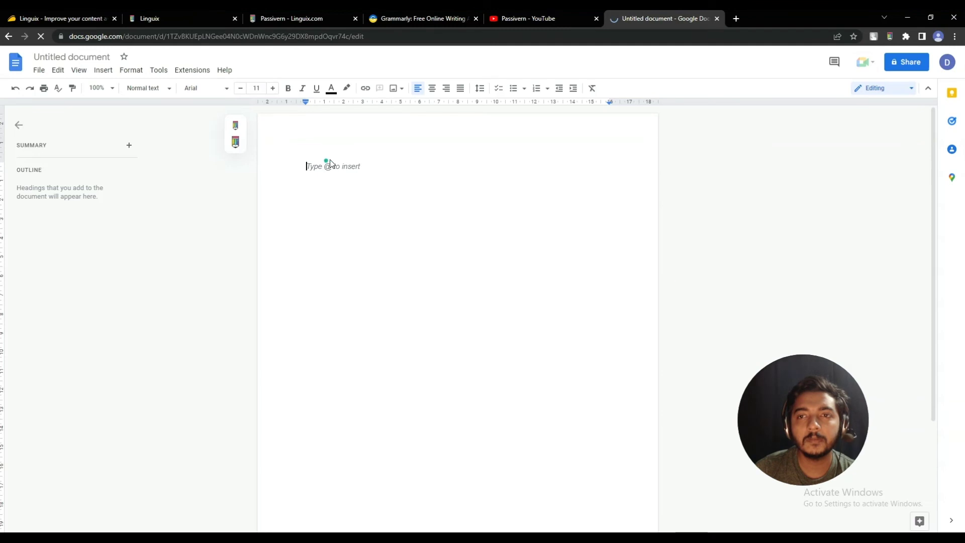
# Paste the newsletter text into the blank Google Docs document, return to its beginning, and dismiss the Meet promotion
pyautogui.hotkey('ctrl', 'v')
pyautogui.scroll(5, 373, 218)
pyautogui.scroll(20, 378, 229)
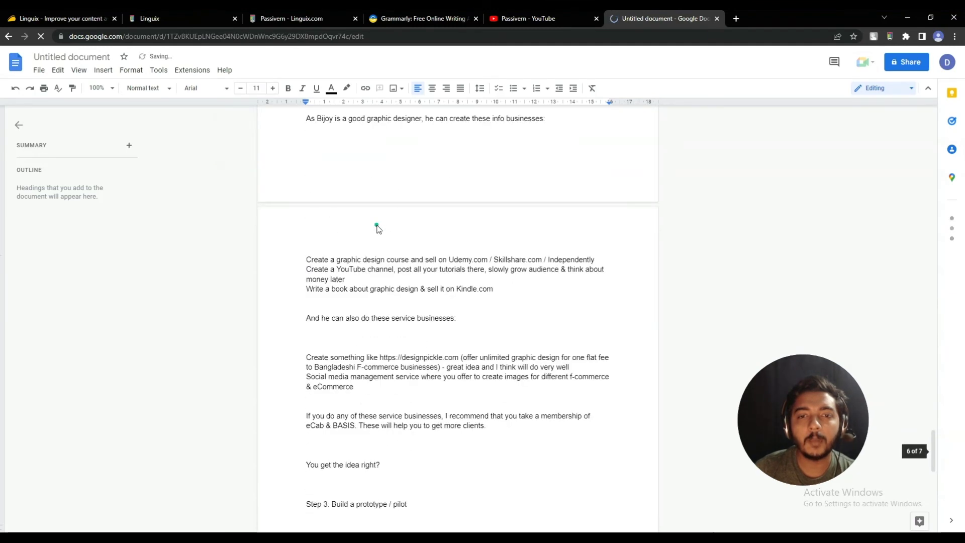
pyautogui.scroll(20, 378, 228)
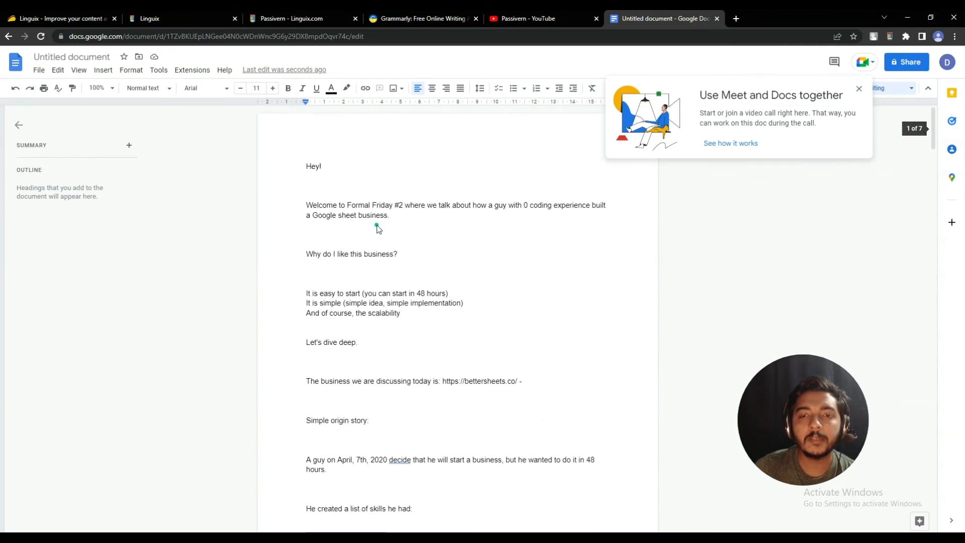
pyautogui.click(860, 88)
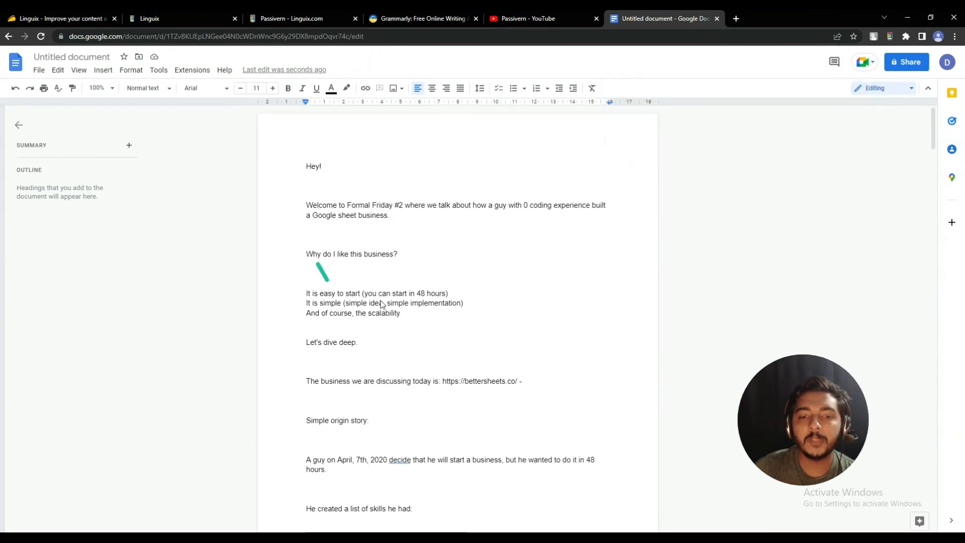
# Check the Linguix extension's setting for docs.google.com again and look over the first pages of the pasted text for marked errors
pyautogui.scroll(-4, 416, 303)
pyautogui.scroll(4, 416, 290)
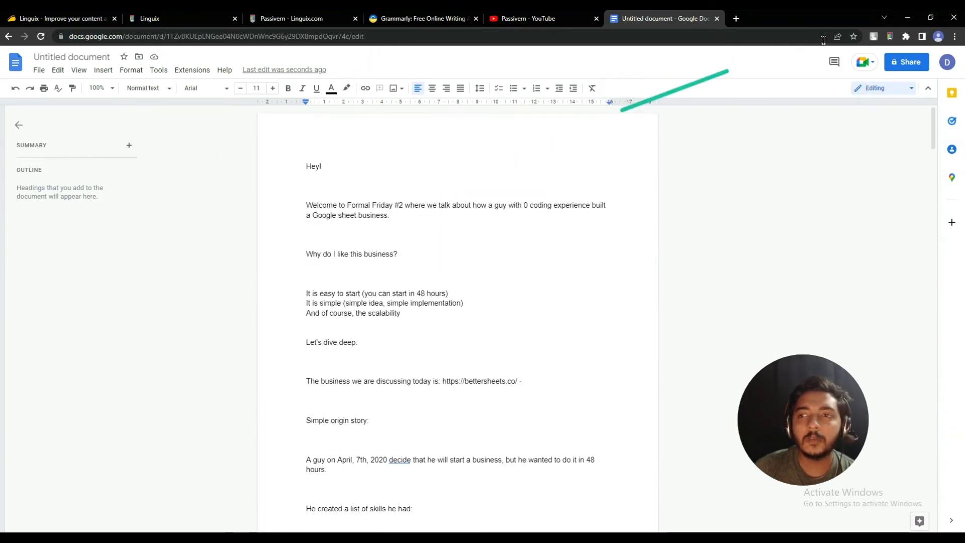
pyautogui.click(891, 37)
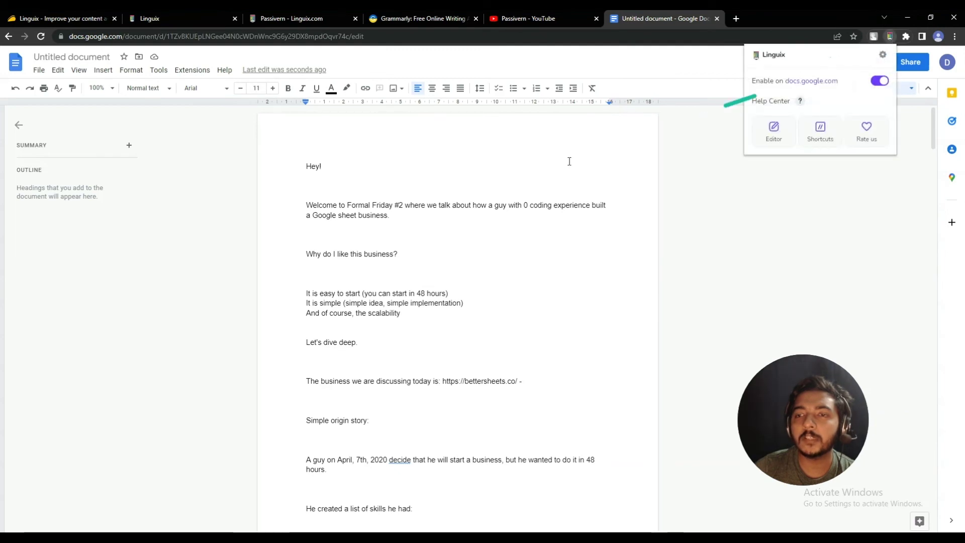
pyautogui.click(310, 195)
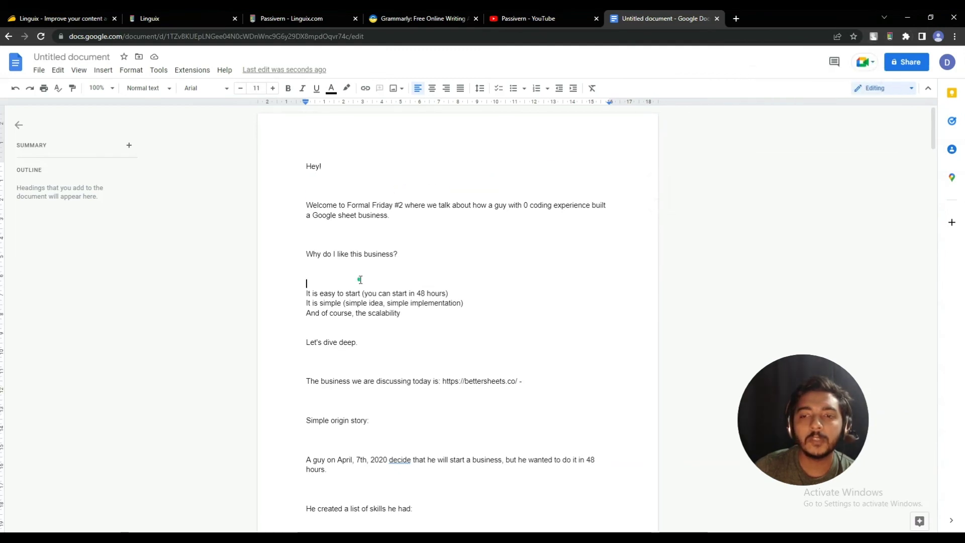
pyautogui.scroll(-10, 360, 280)
pyautogui.scroll(10, 360, 280)
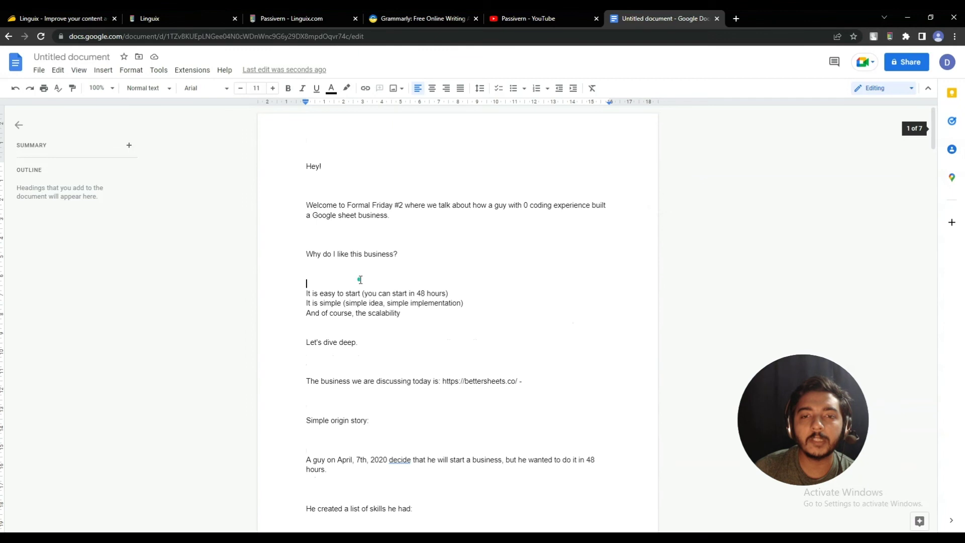
# Apply the suggested correction "Excel" in the skills list and look through the following pages for other underlined errors
pyautogui.scroll(-3, 360, 280)
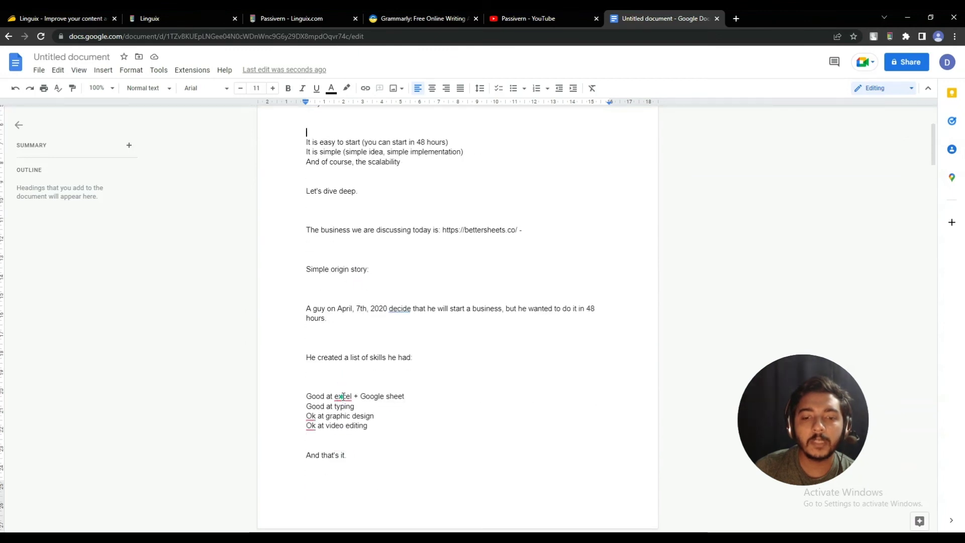
pyautogui.moveTo(343, 397)
pyautogui.click(350, 435)
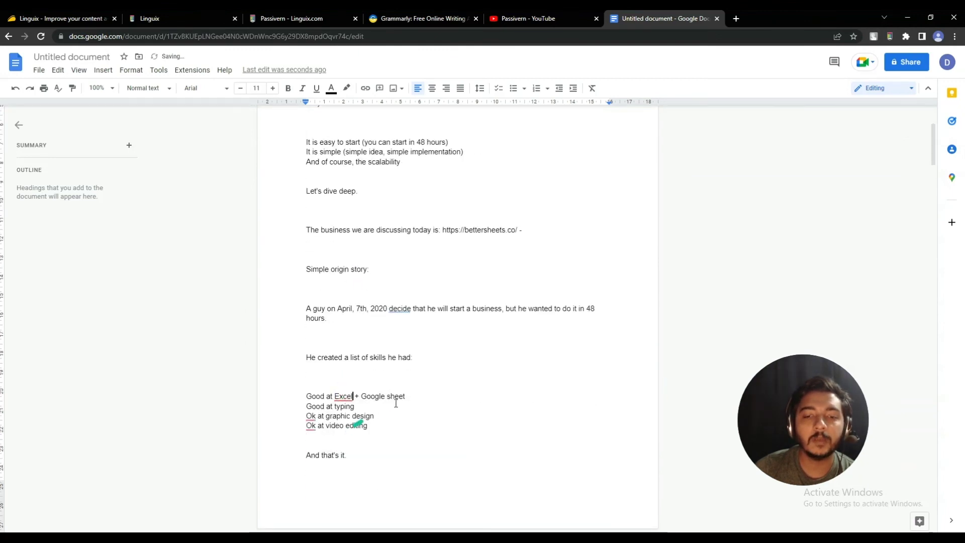
pyautogui.scroll(-8, 438, 377)
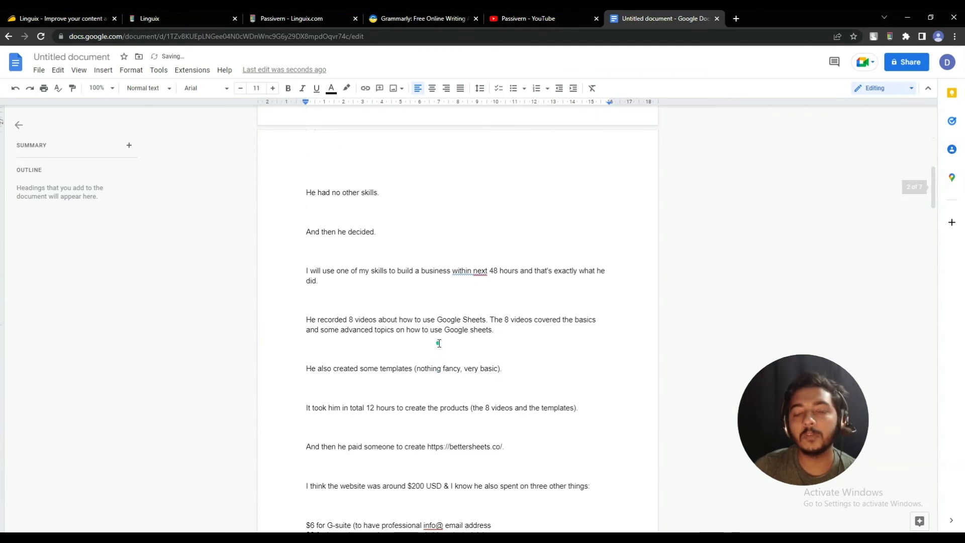
pyautogui.scroll(-7, 439, 373)
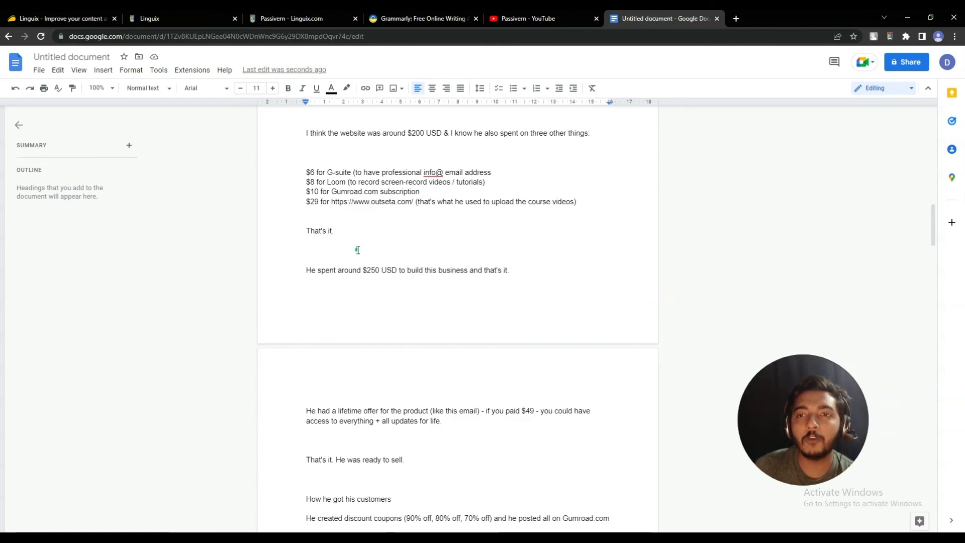
# View the AppSumo Linguix deal page and the Grammarly homepage, then highlight the Linguix title on the deal page
pyautogui.click(78, 17)
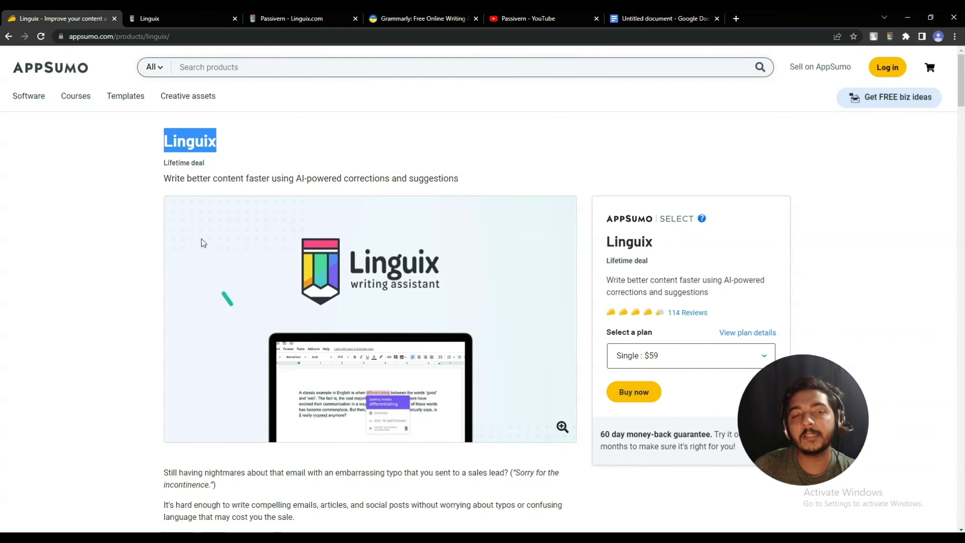
pyautogui.click(211, 145)
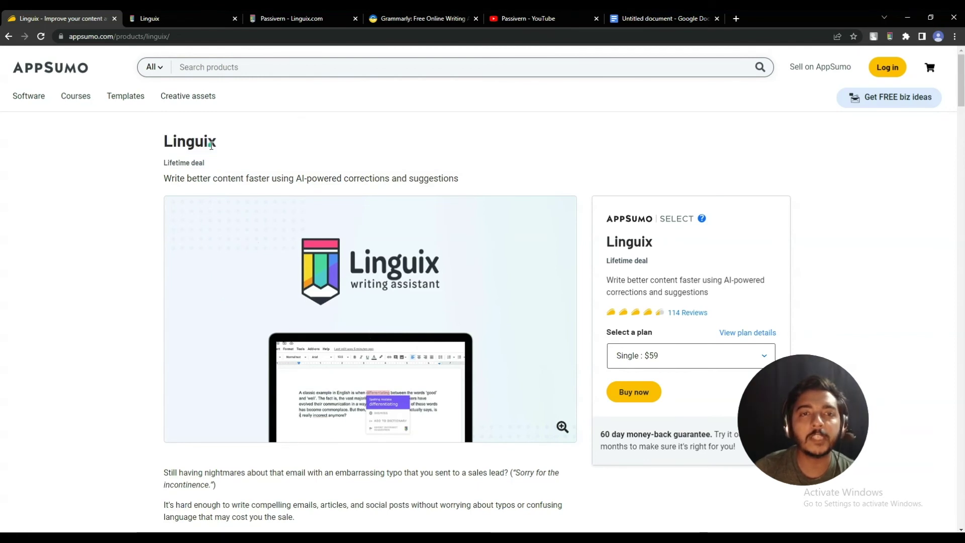
pyautogui.click(431, 21)
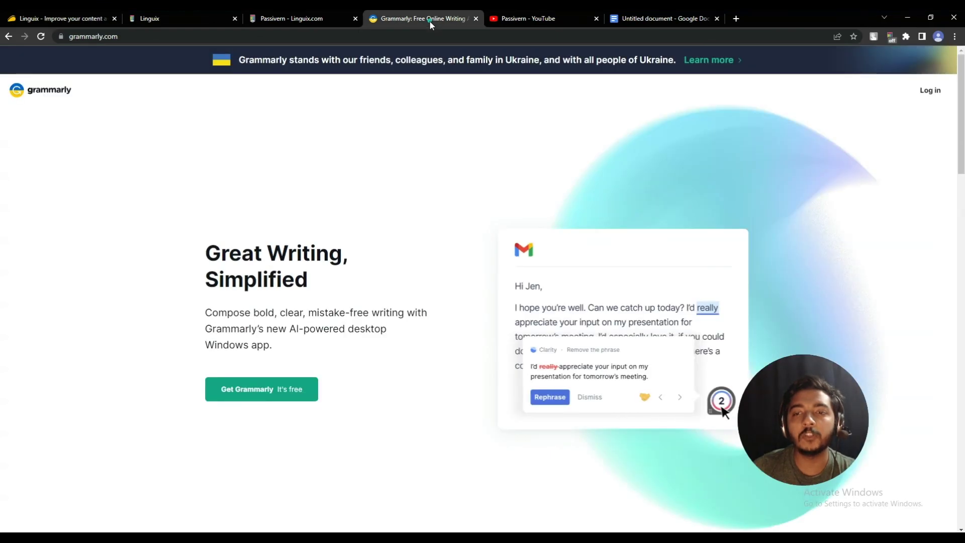
pyautogui.click(65, 19)
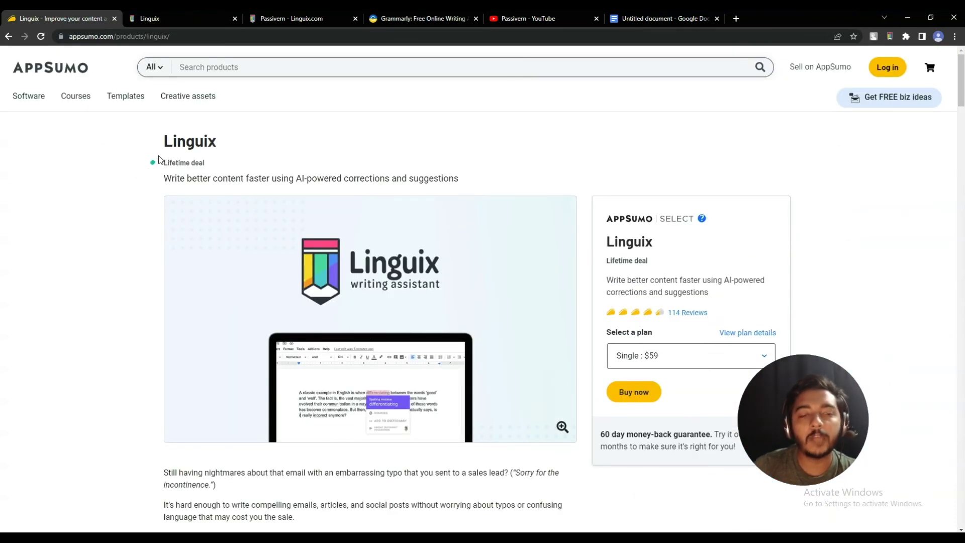
pyautogui.moveTo(162, 140); pyautogui.dragTo(246, 142)
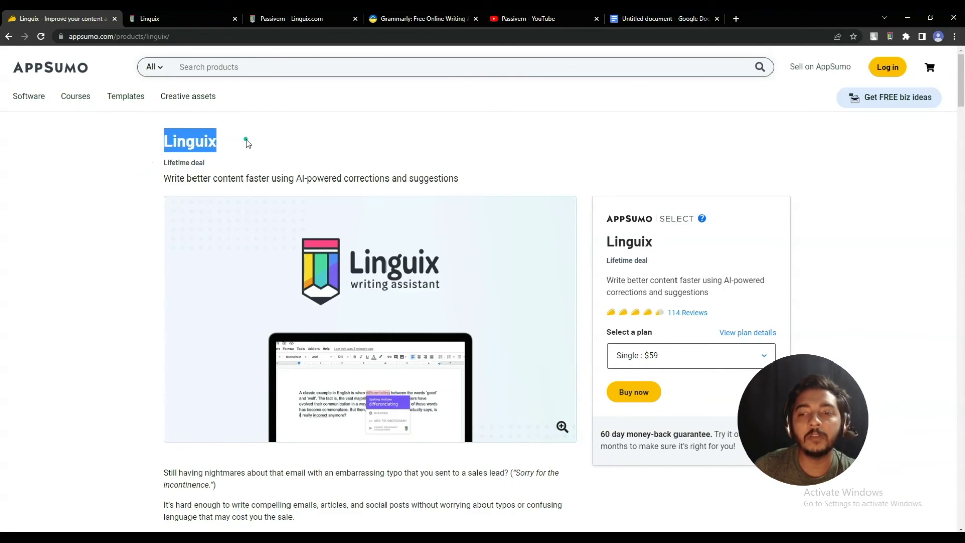
# Examine the Linguix deal's plans and features, highlighting the inclusions of the Single plan
pyautogui.scroll(-15, 358, 248)
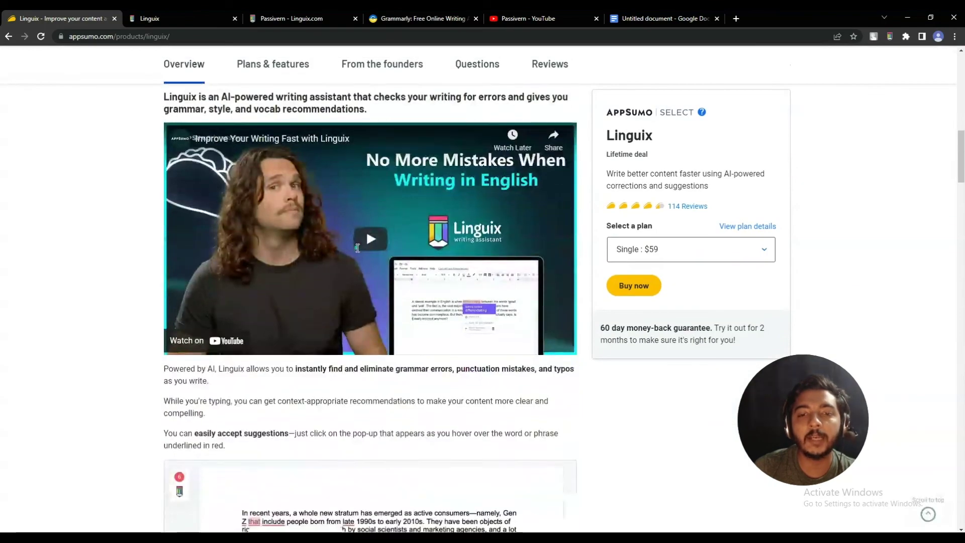
pyautogui.scroll(-15, 357, 247)
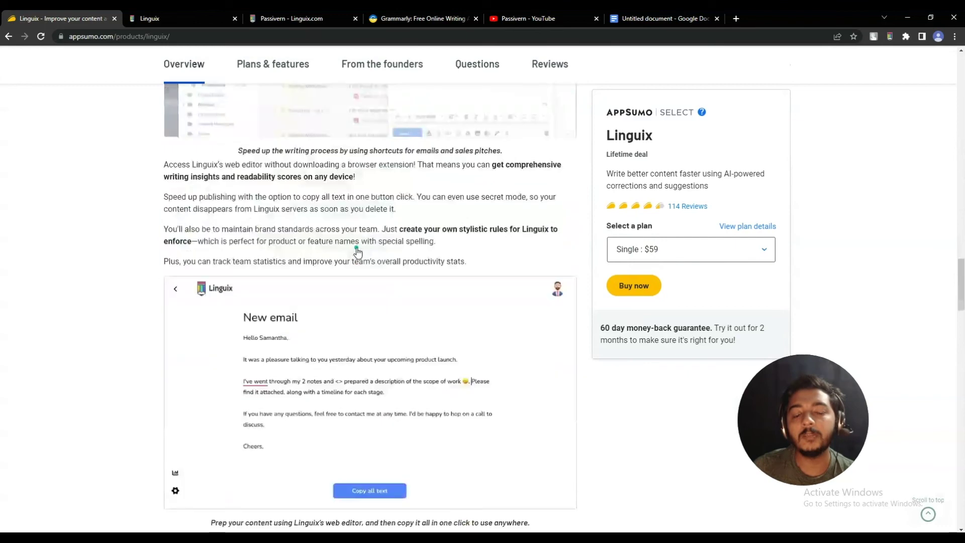
pyautogui.scroll(-10, 358, 251)
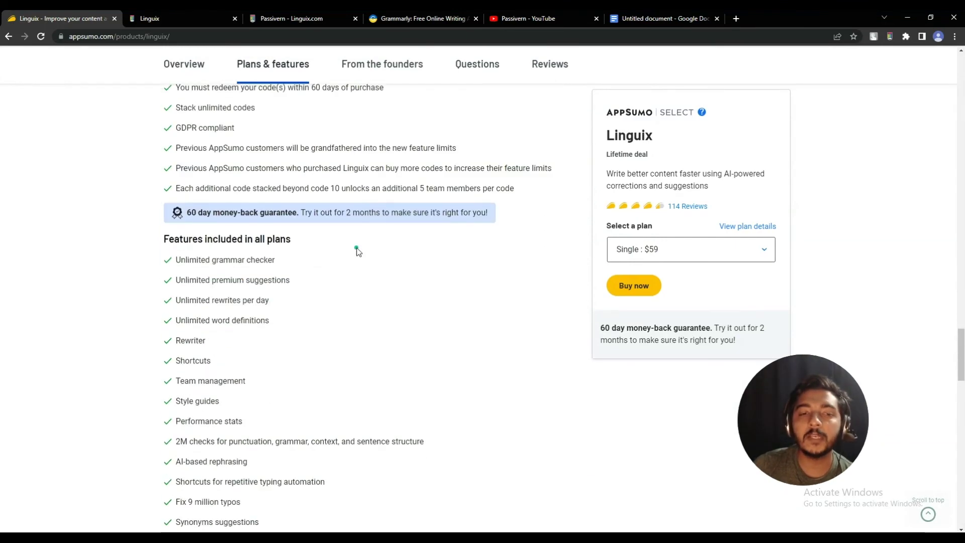
pyautogui.scroll(-8, 358, 249)
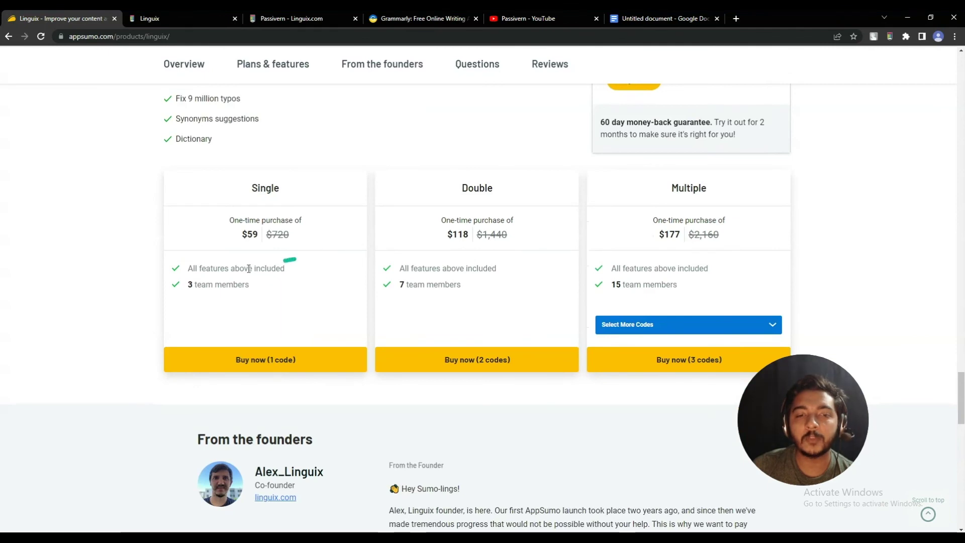
pyautogui.moveTo(186, 270); pyautogui.dragTo(250, 287)
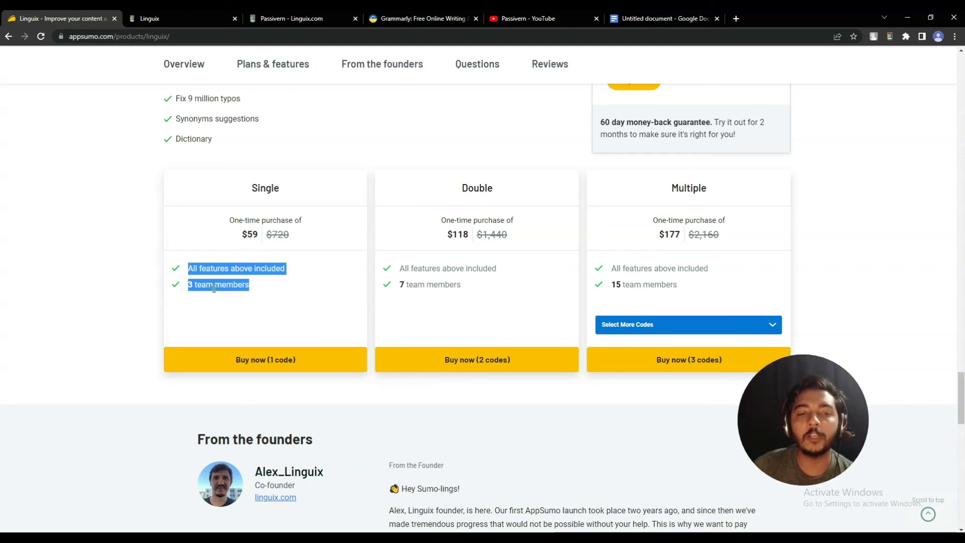
pyautogui.click(108, 402)
# Review the Linguix deal page again from the overview through the included features and the three plan cards
pyautogui.scroll(6, 131, 202)
pyautogui.scroll(5, 130, 202)
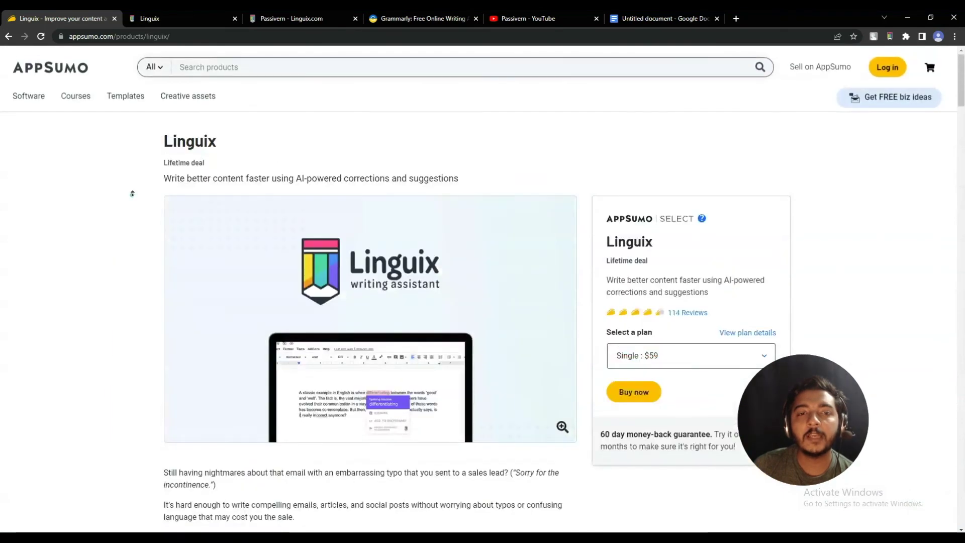
pyautogui.scroll(-15, 132, 196)
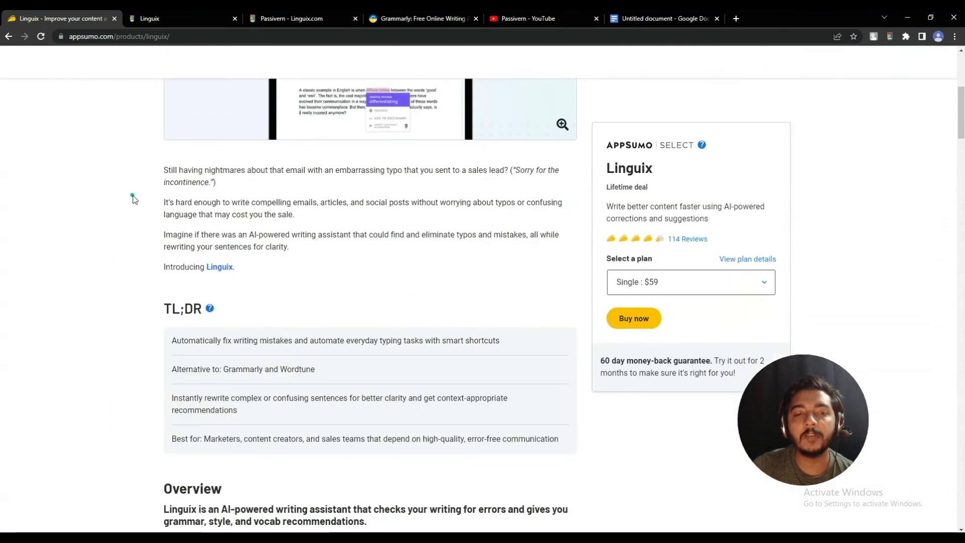
pyautogui.scroll(-10, 133, 196)
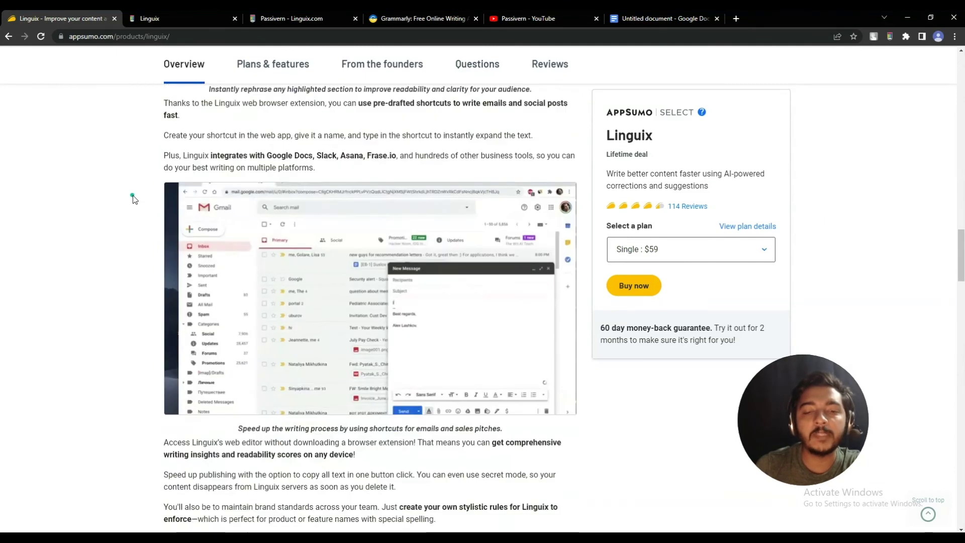
pyautogui.scroll(-12, 133, 195)
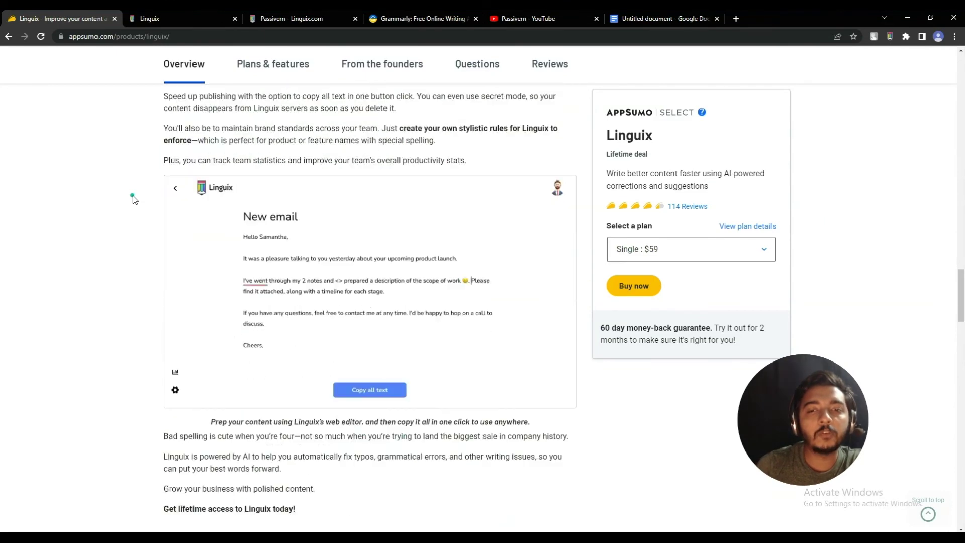
pyautogui.scroll(-7, 133, 195)
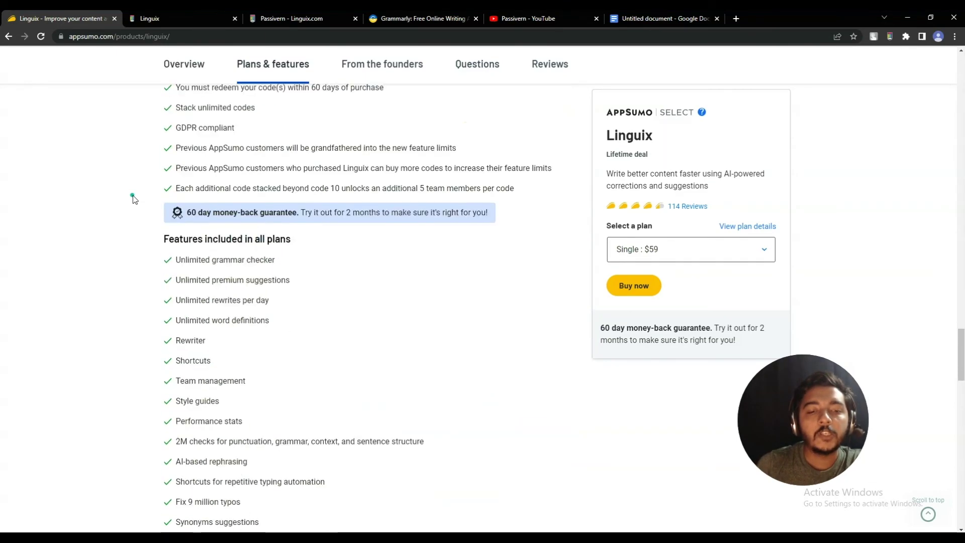
pyautogui.scroll(-3, 133, 195)
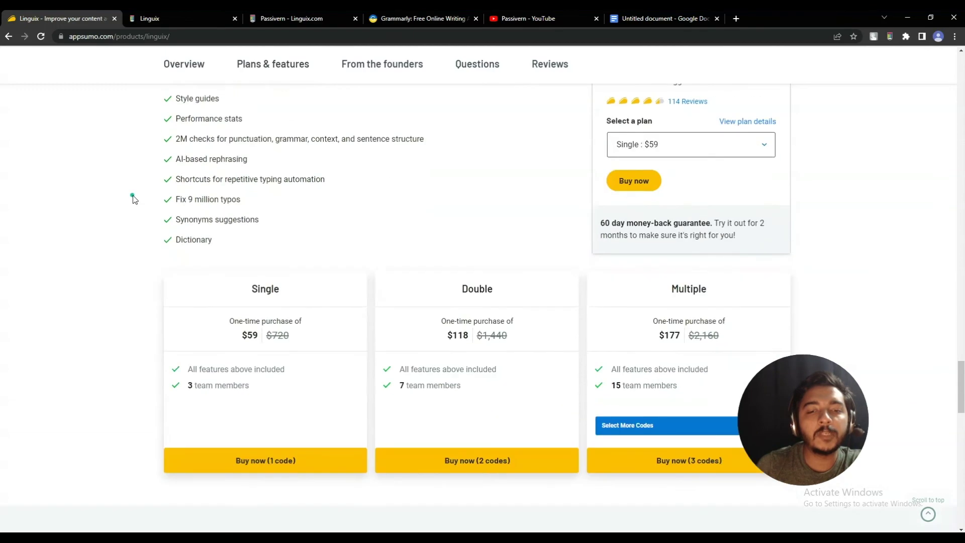
pyautogui.scroll(20, 129, 324)
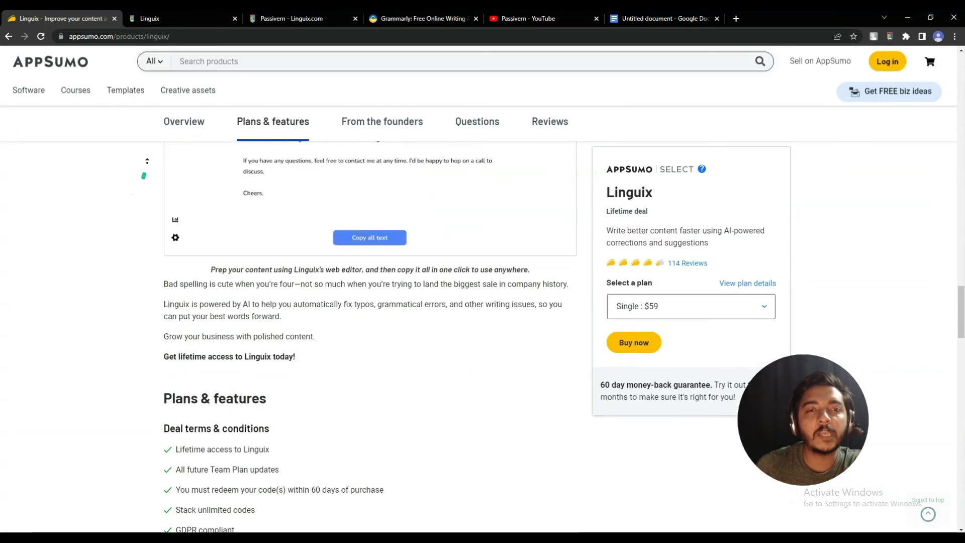